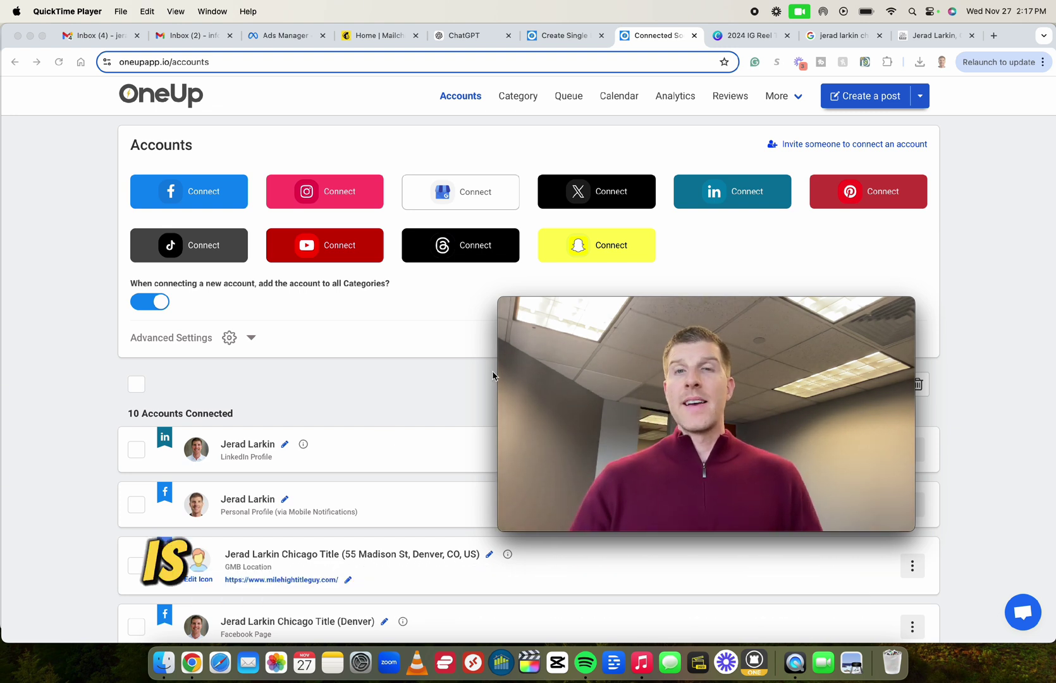
# Look over the connected accounts listed on the OneUp accounts page
pyautogui.click(455, 191)
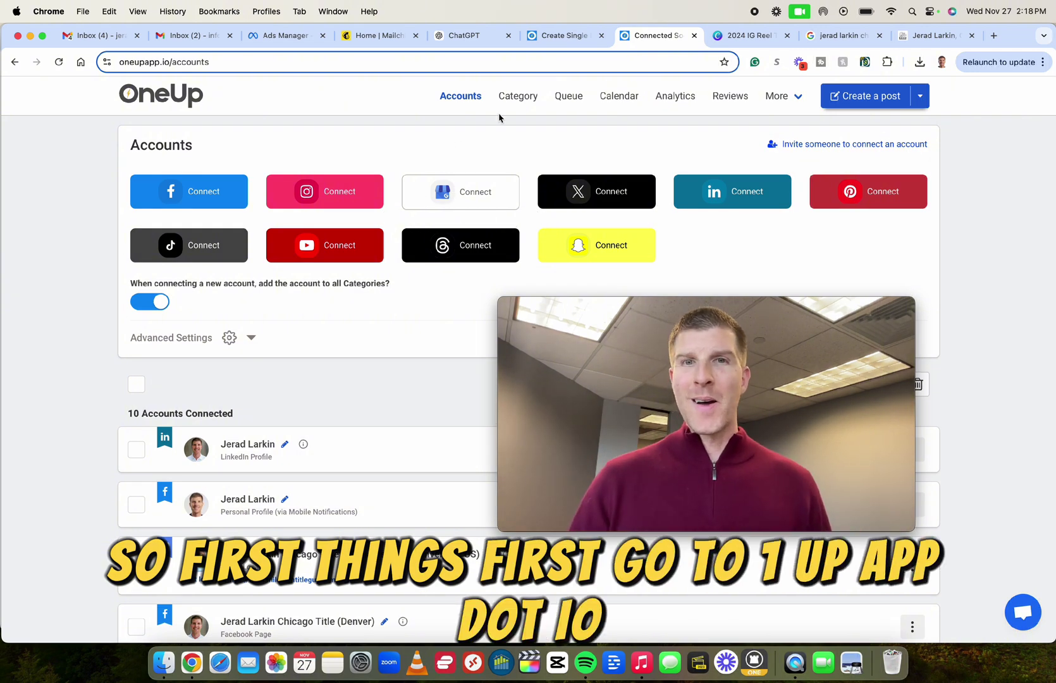
pyautogui.moveTo(638, 302); pyautogui.dragTo(683, 291)
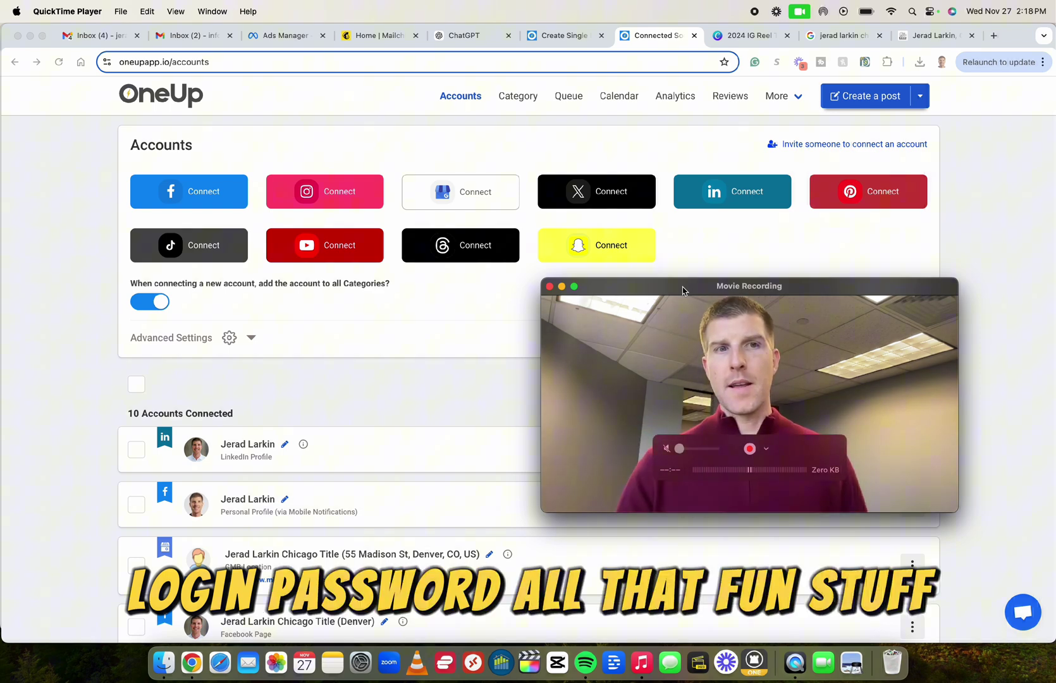
pyautogui.scroll(-5, 417, 400)
pyautogui.scroll(-2, 417, 399)
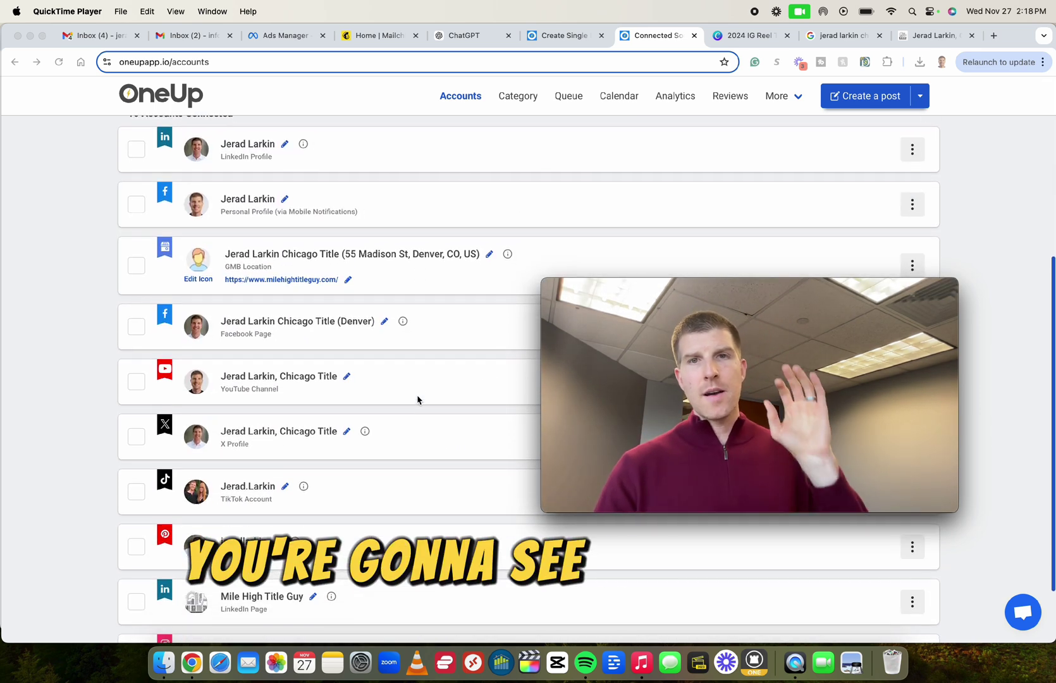
pyautogui.scroll(2, 417, 400)
pyautogui.scroll(-3, 417, 400)
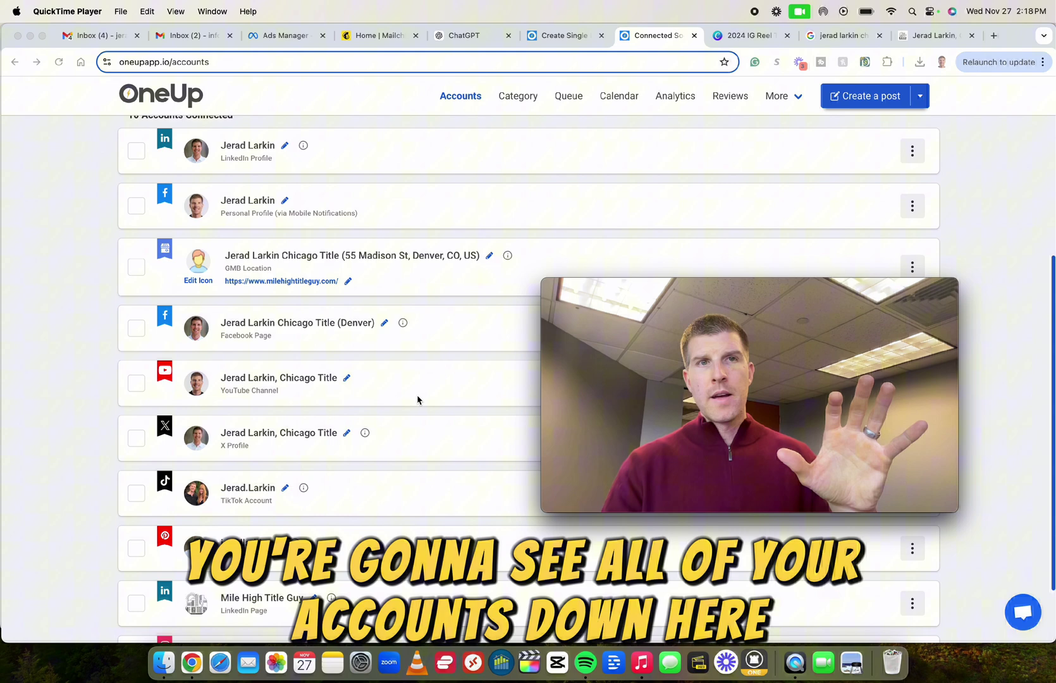
pyautogui.scroll(2, 417, 400)
pyautogui.scroll(-2, 417, 400)
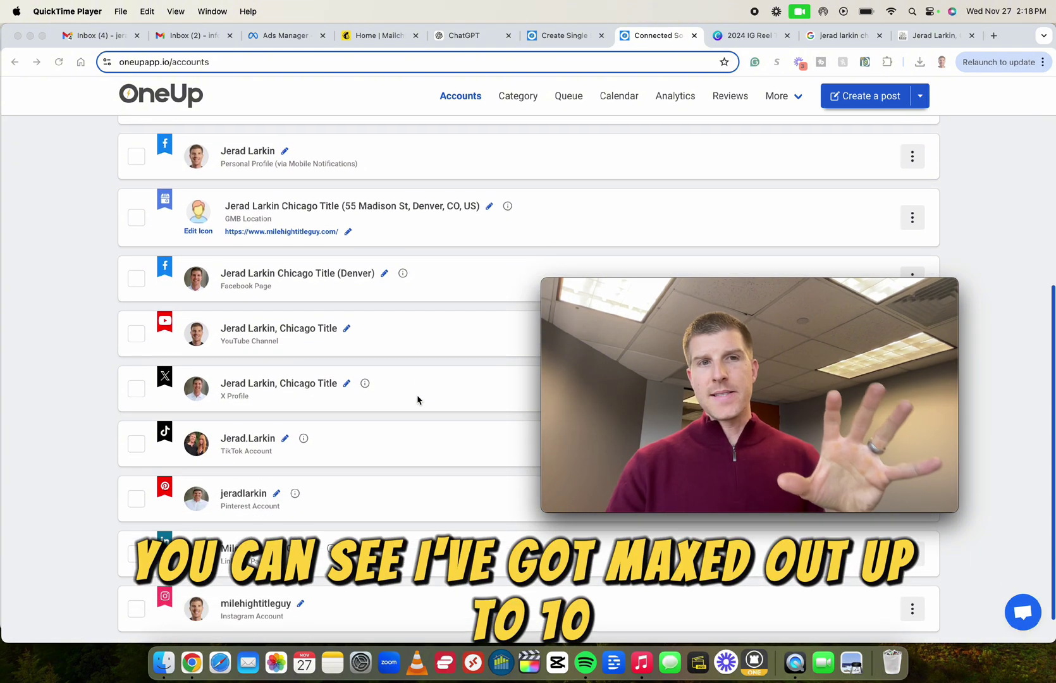
pyautogui.scroll(10, 417, 399)
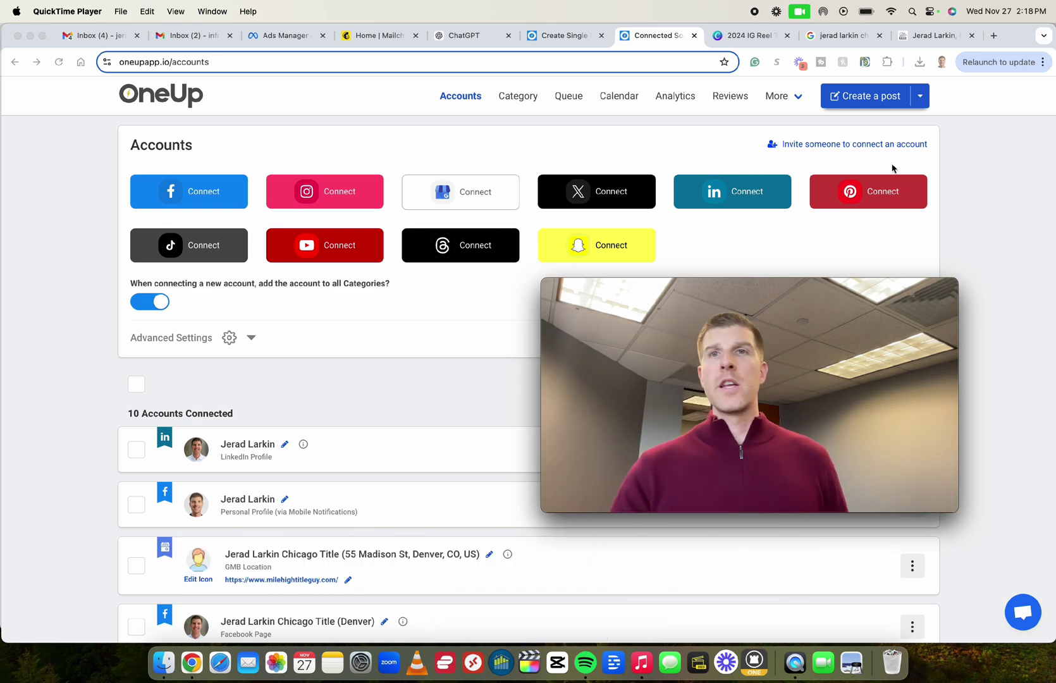
# Start a new single post from Create a post
pyautogui.click(907, 120)
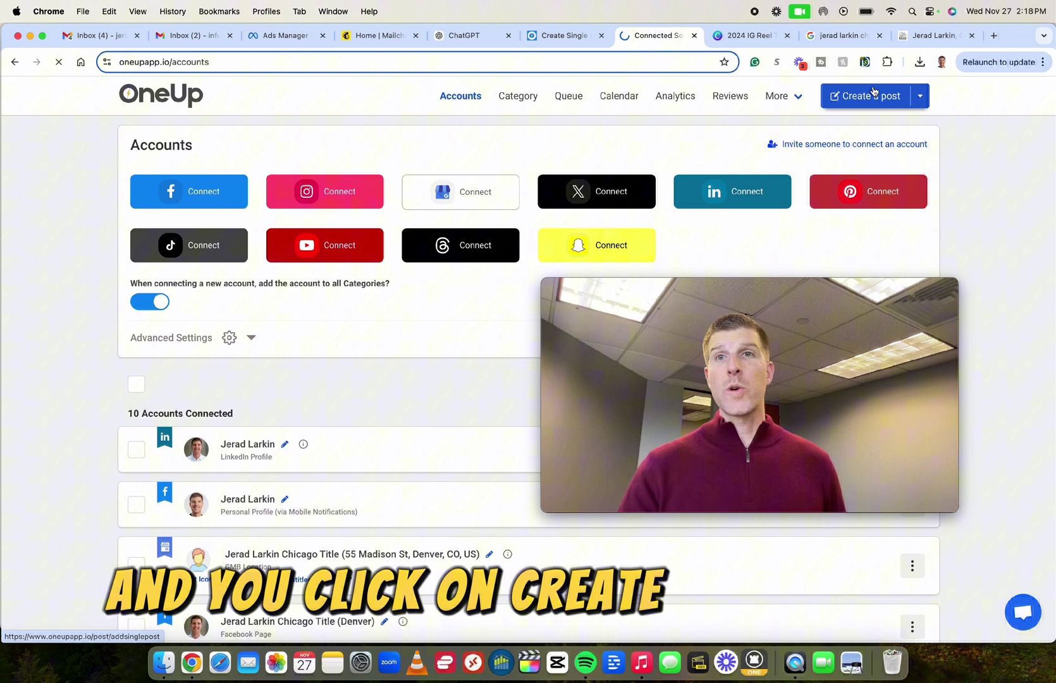
pyautogui.click(873, 95)
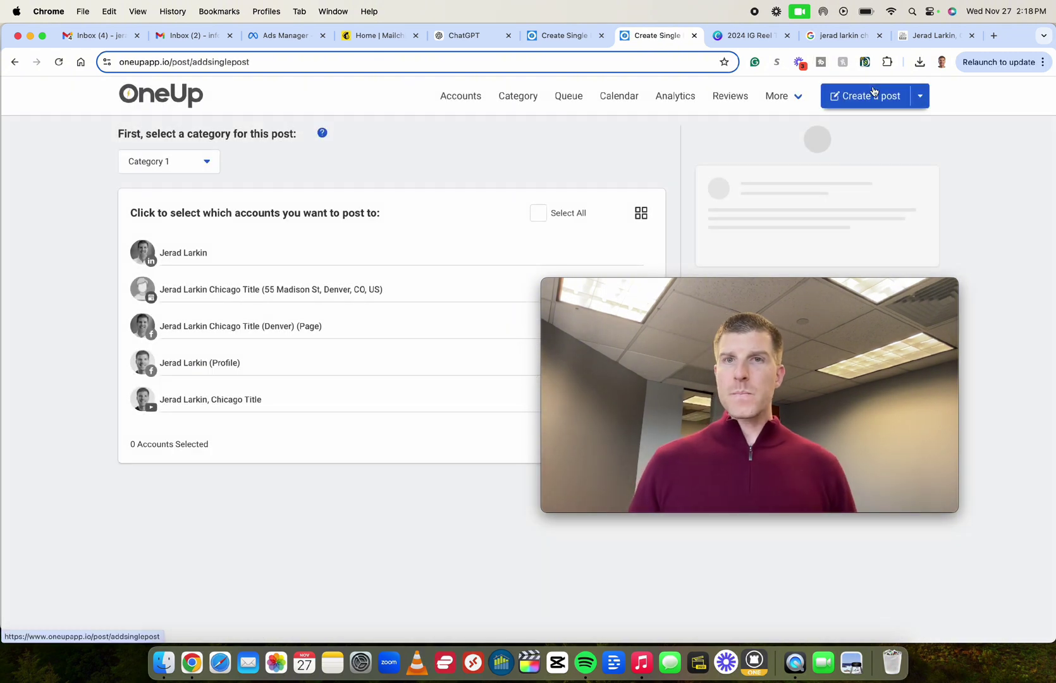
pyautogui.click(728, 281)
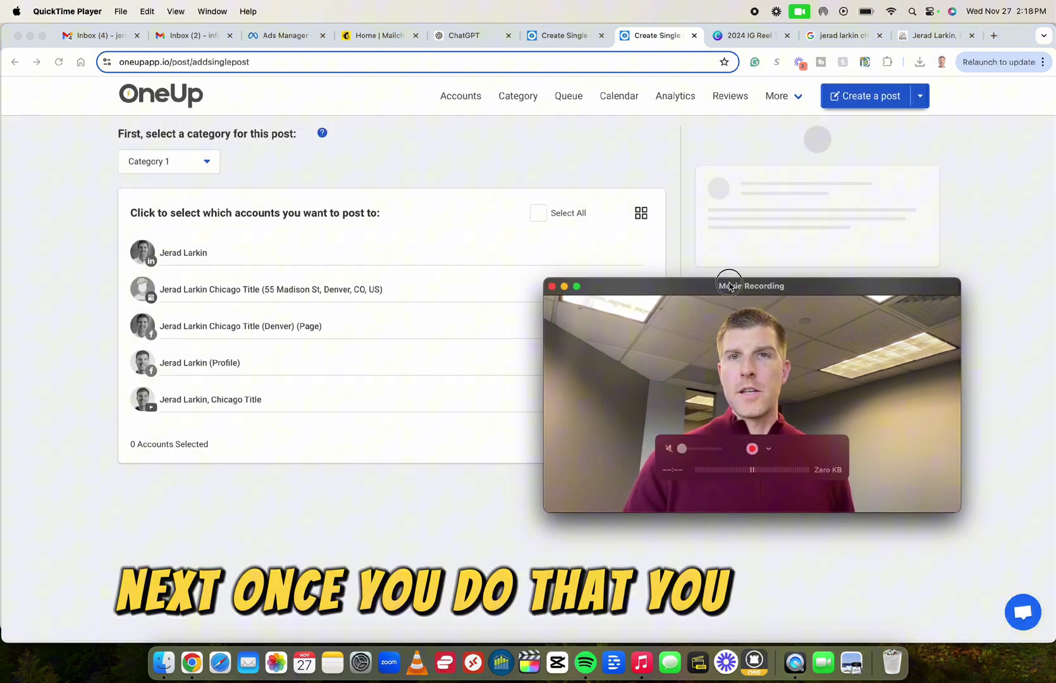
pyautogui.moveTo(728, 280); pyautogui.dragTo(826, 179)
pyautogui.scroll(-4, 412, 337)
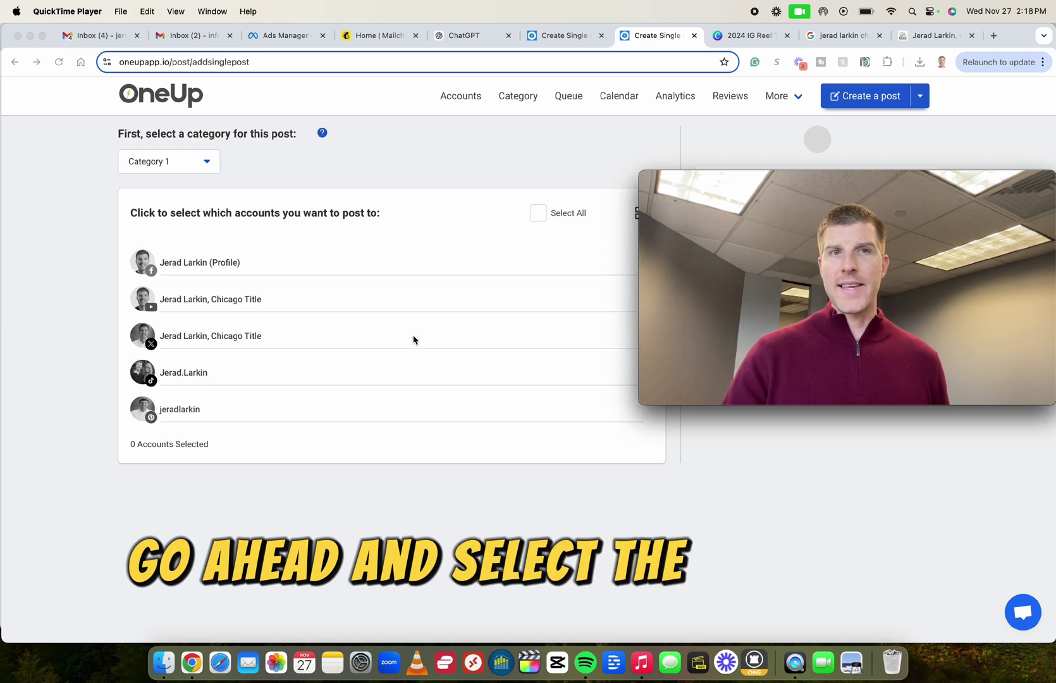
pyautogui.scroll(4, 414, 340)
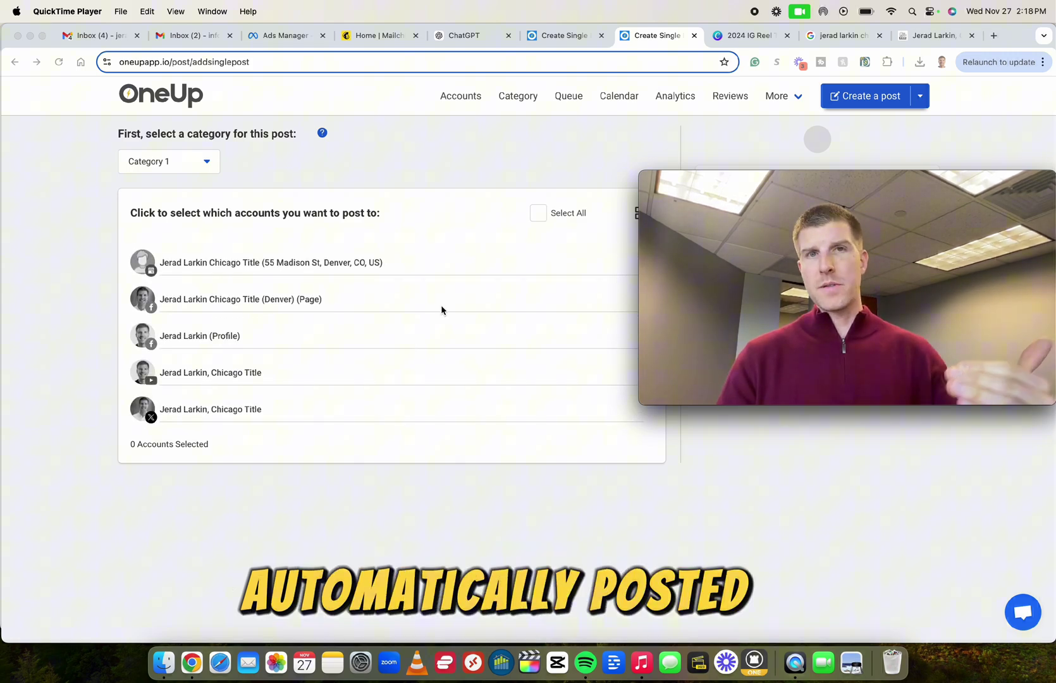
# Tick Select All so all ten connected accounts are destinations
pyautogui.click(538, 213)
pyautogui.click(538, 213)
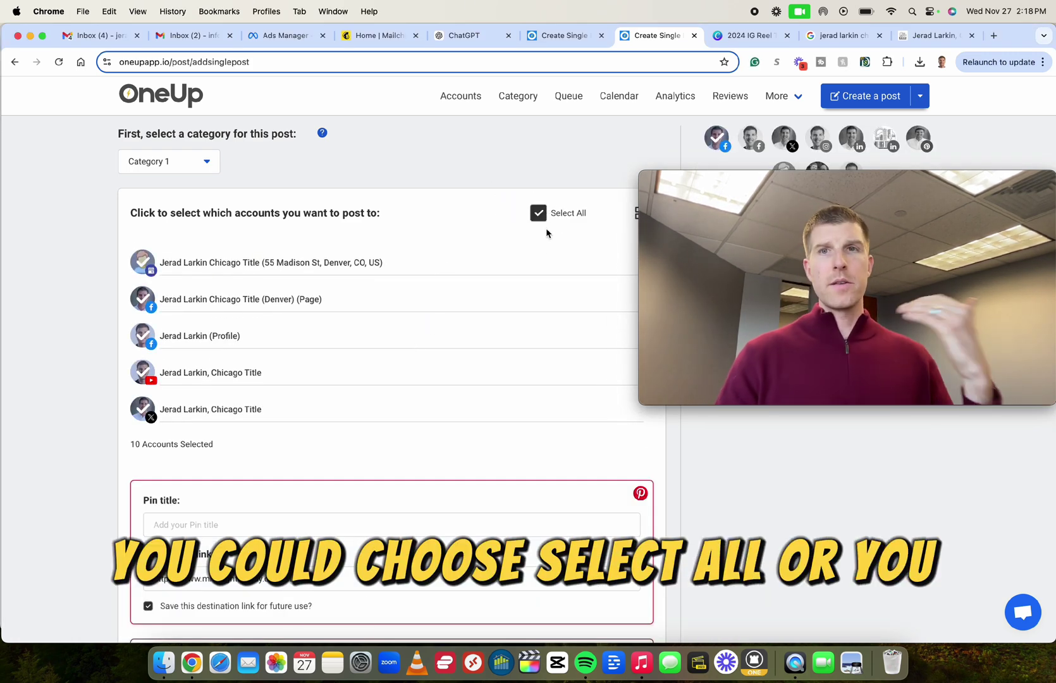
pyautogui.moveTo(760, 182); pyautogui.dragTo(751, 139)
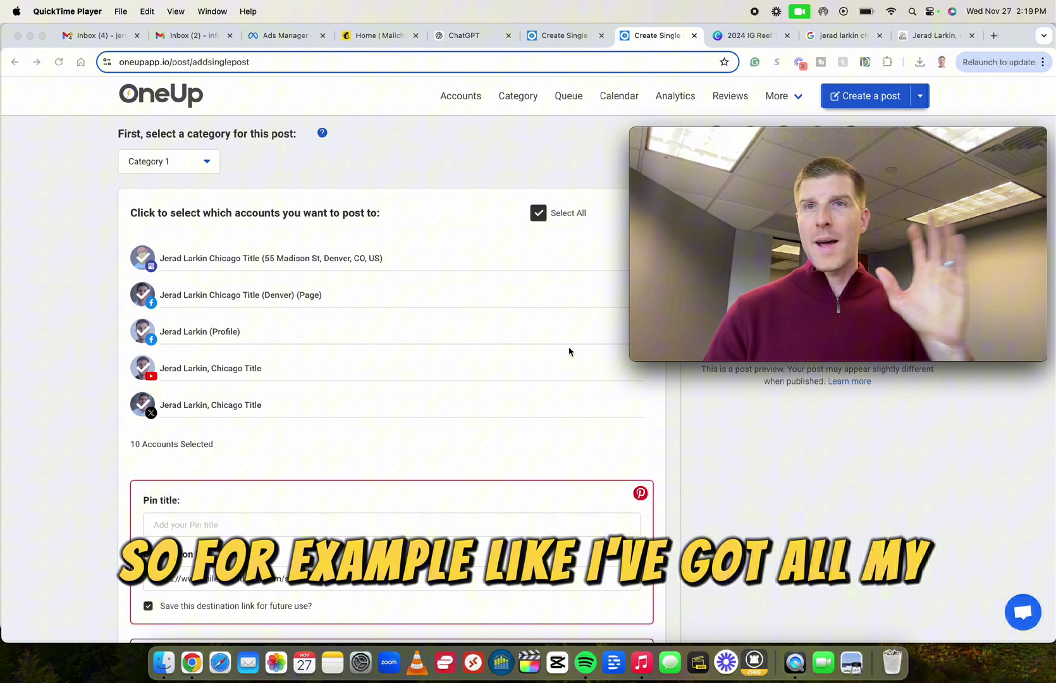
# Deselect the X profile and the Google My Business location rows in the account list
pyautogui.scroll(-3, 569, 351)
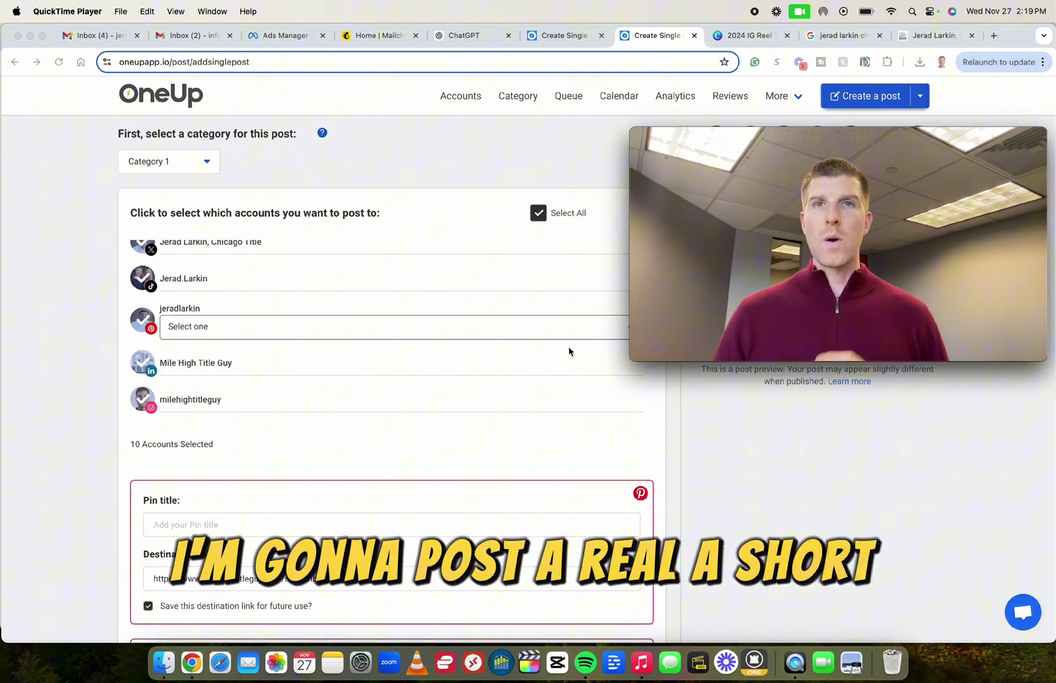
pyautogui.scroll(5, 568, 352)
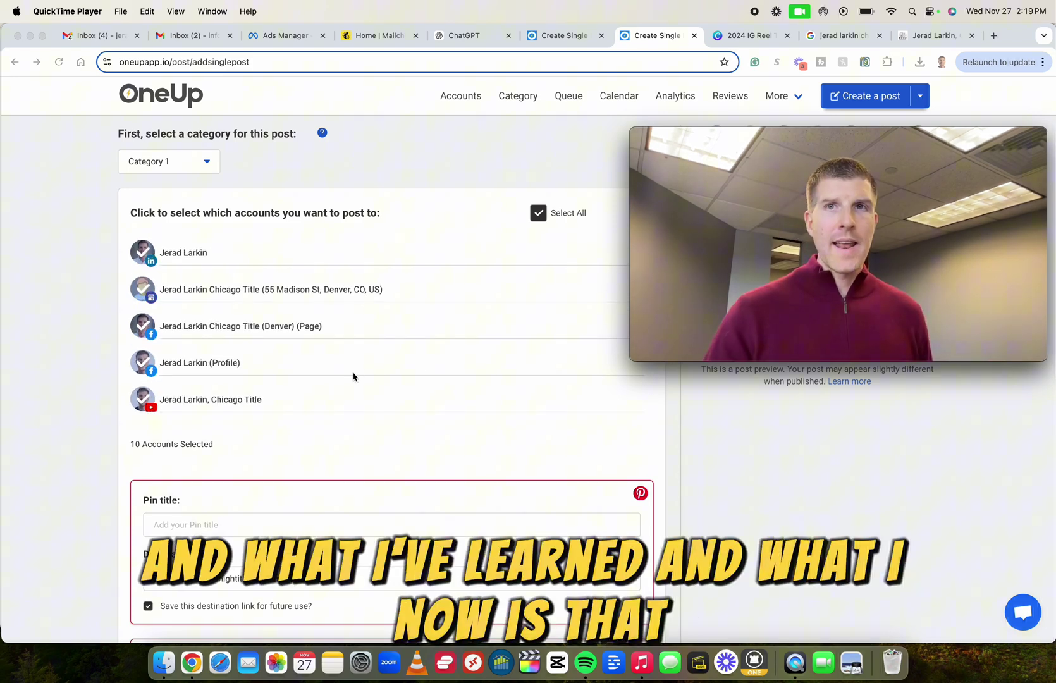
pyautogui.scroll(-3, 356, 369)
pyautogui.click(228, 329)
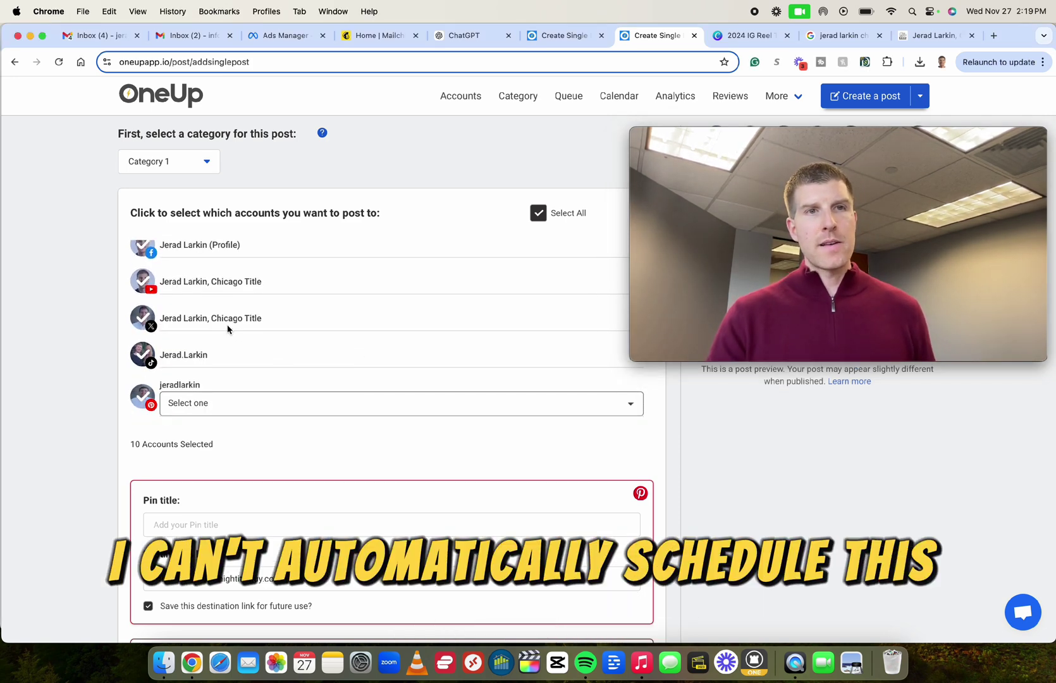
pyautogui.scroll(-3, 176, 326)
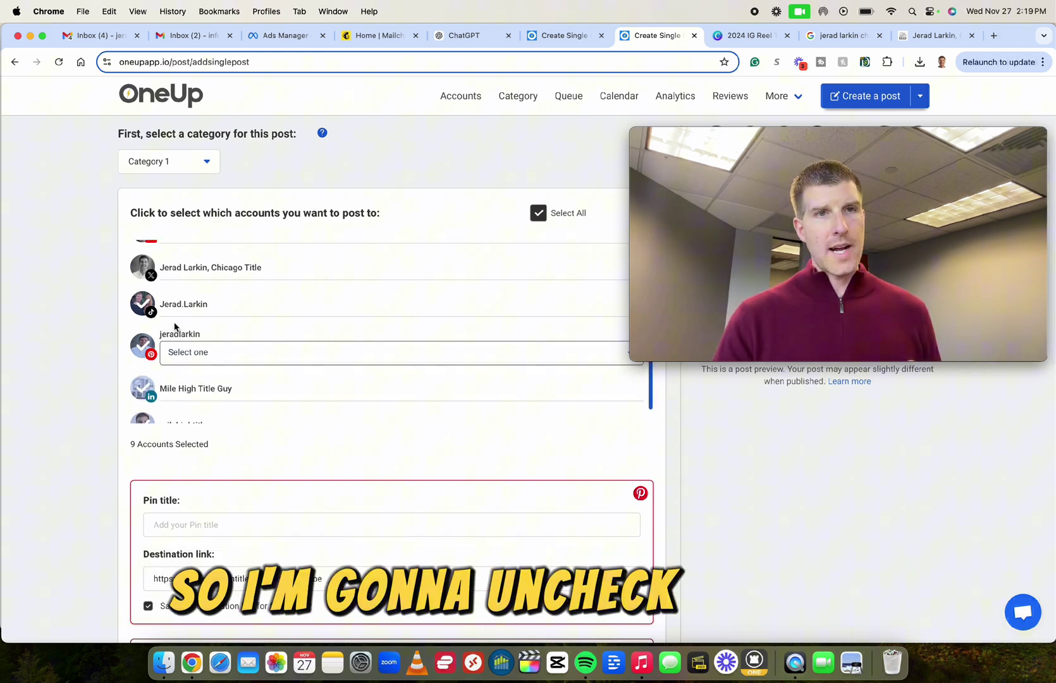
pyautogui.scroll(5, 219, 364)
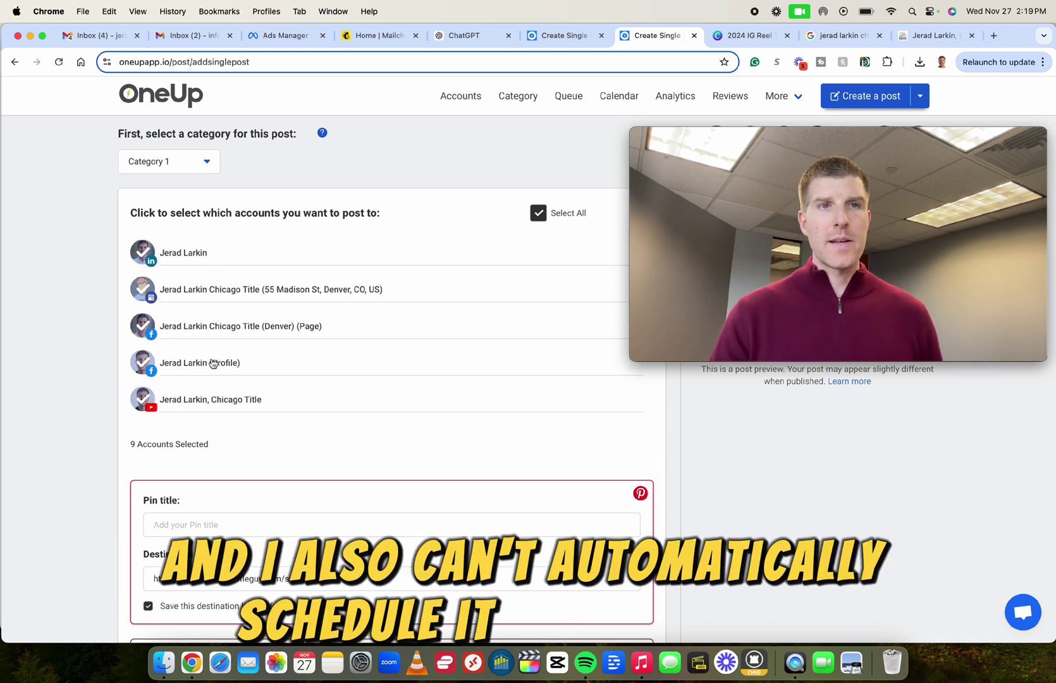
pyautogui.click(255, 294)
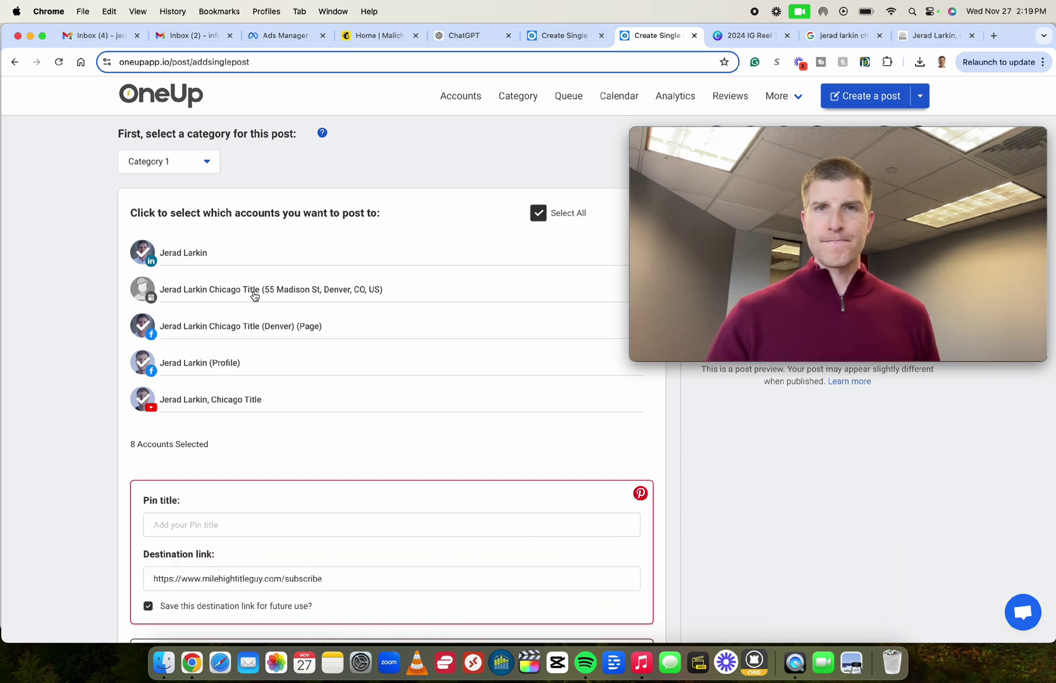
# Scroll through the prepared post to review its Pin title and video preview
pyautogui.scroll(-1, 254, 296)
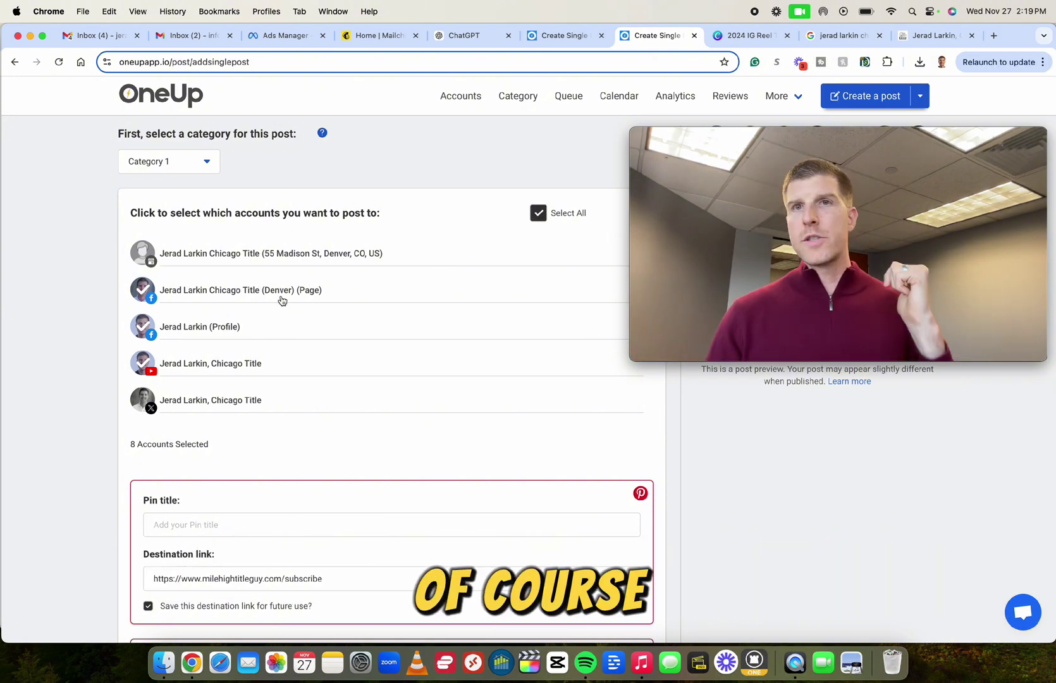
pyautogui.scroll(-1, 288, 333)
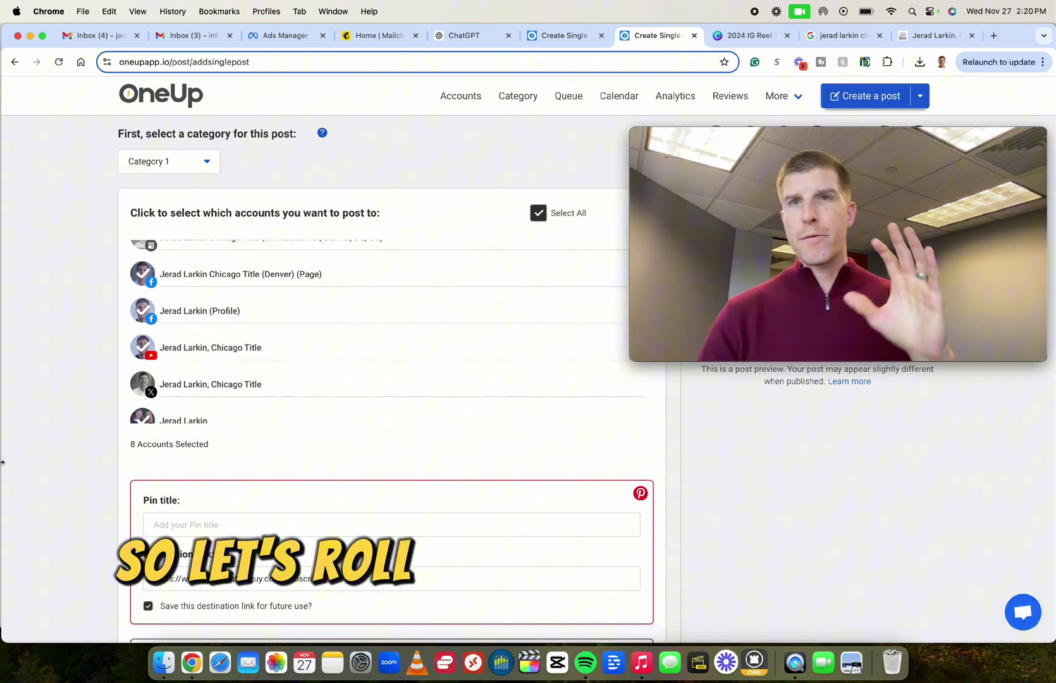
pyautogui.scroll(-5, 198, 424)
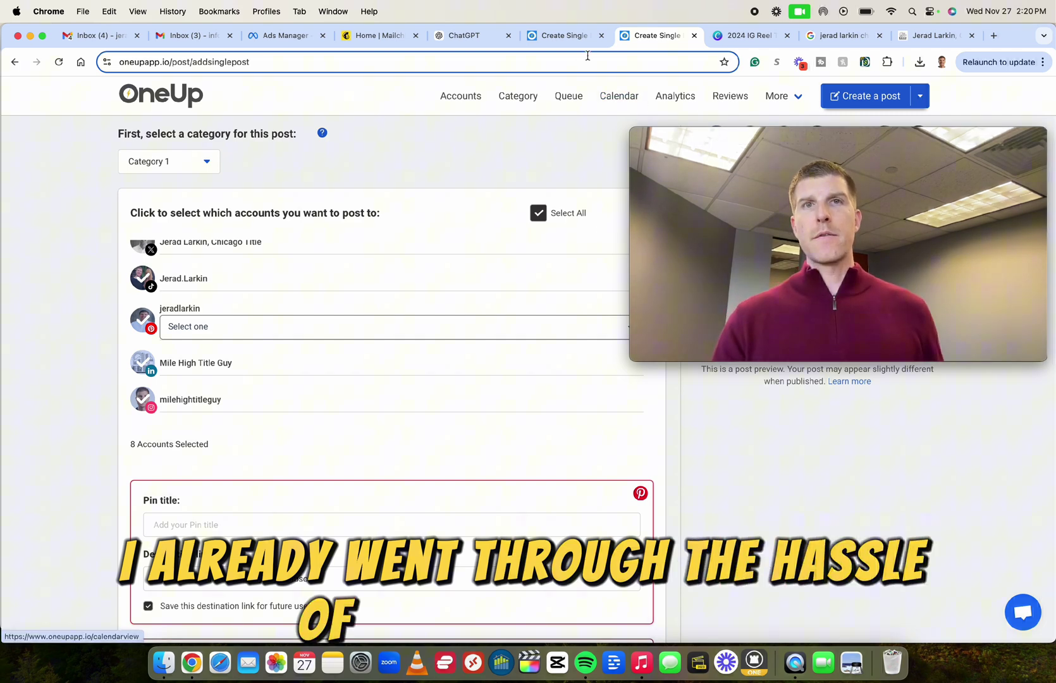
pyautogui.click(559, 39)
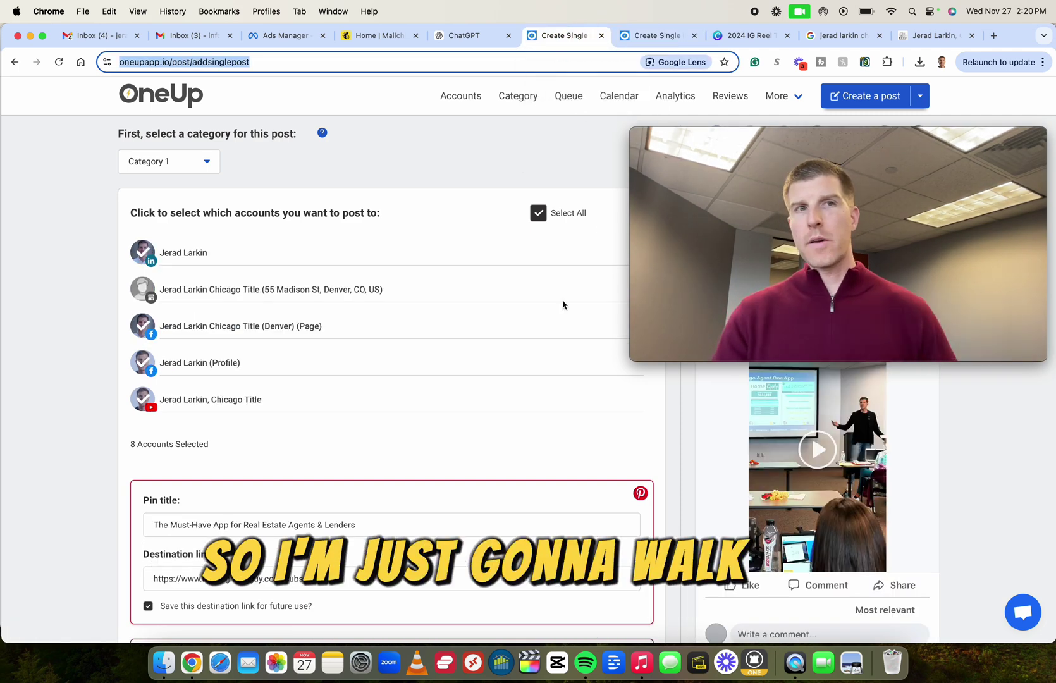
pyautogui.scroll(-1, 475, 224)
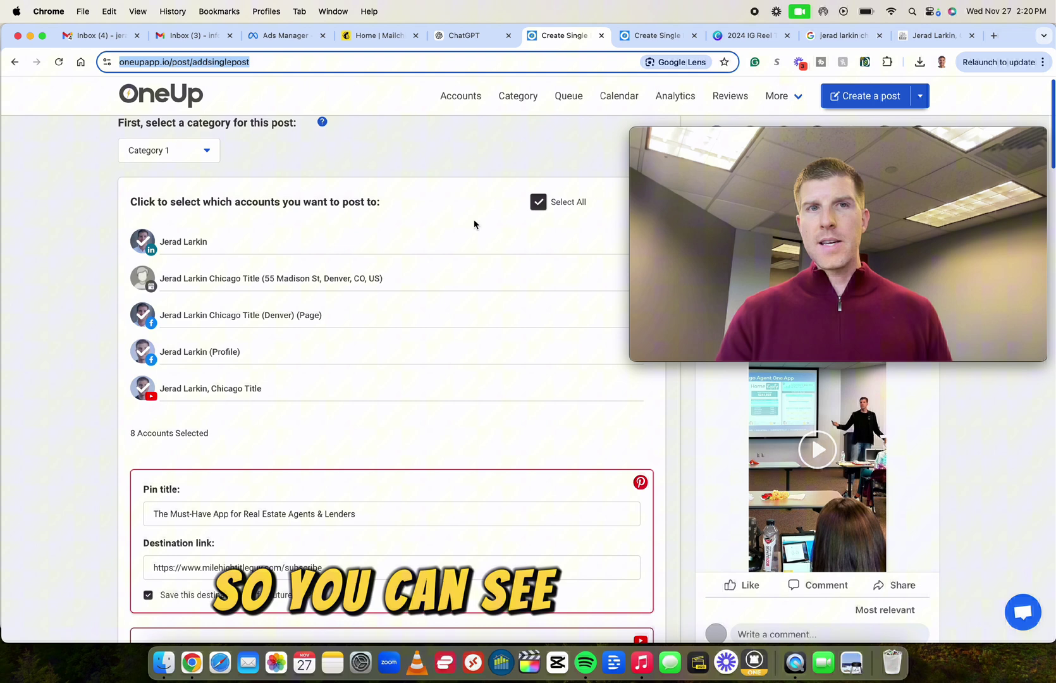
pyautogui.scroll(-5, 474, 224)
pyautogui.scroll(3, 476, 304)
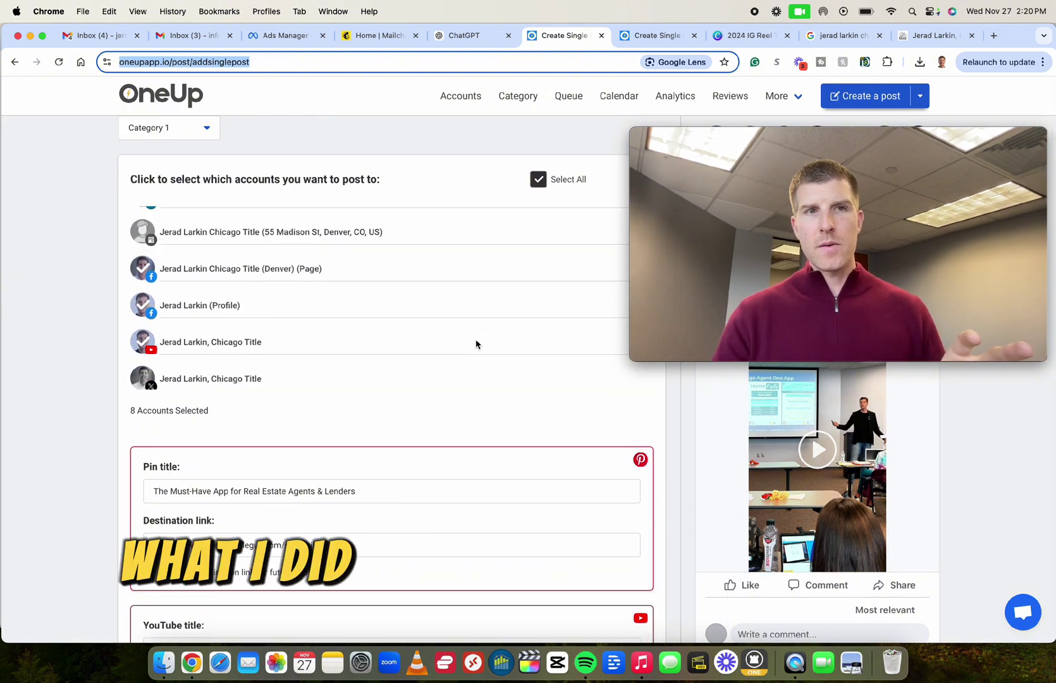
pyautogui.scroll(-5, 476, 344)
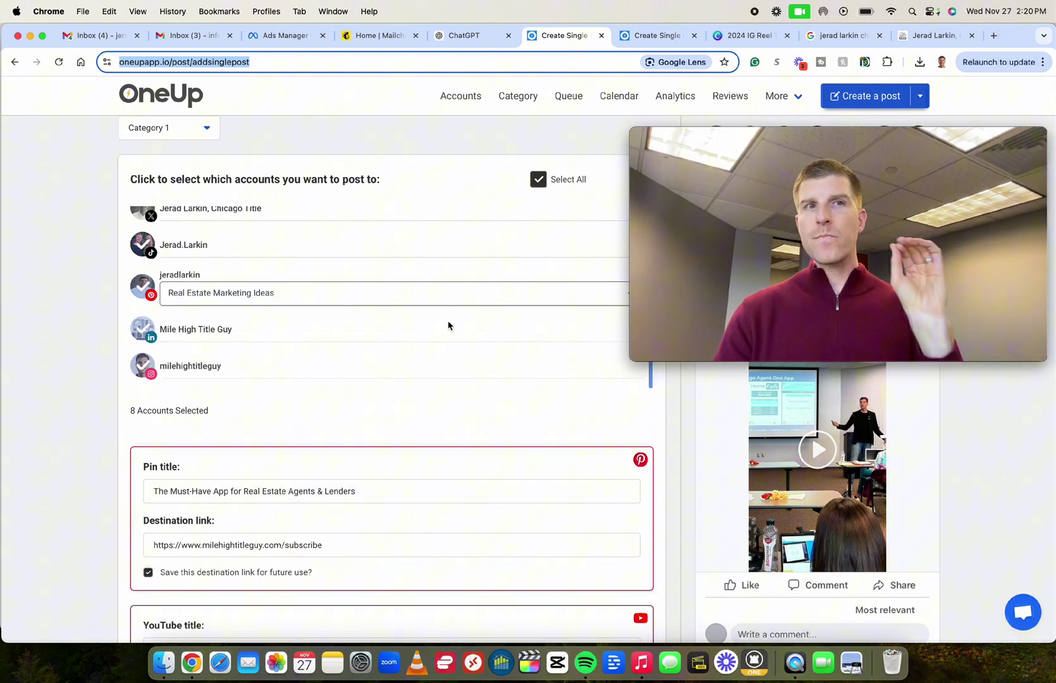
pyautogui.scroll(-1, 252, 289)
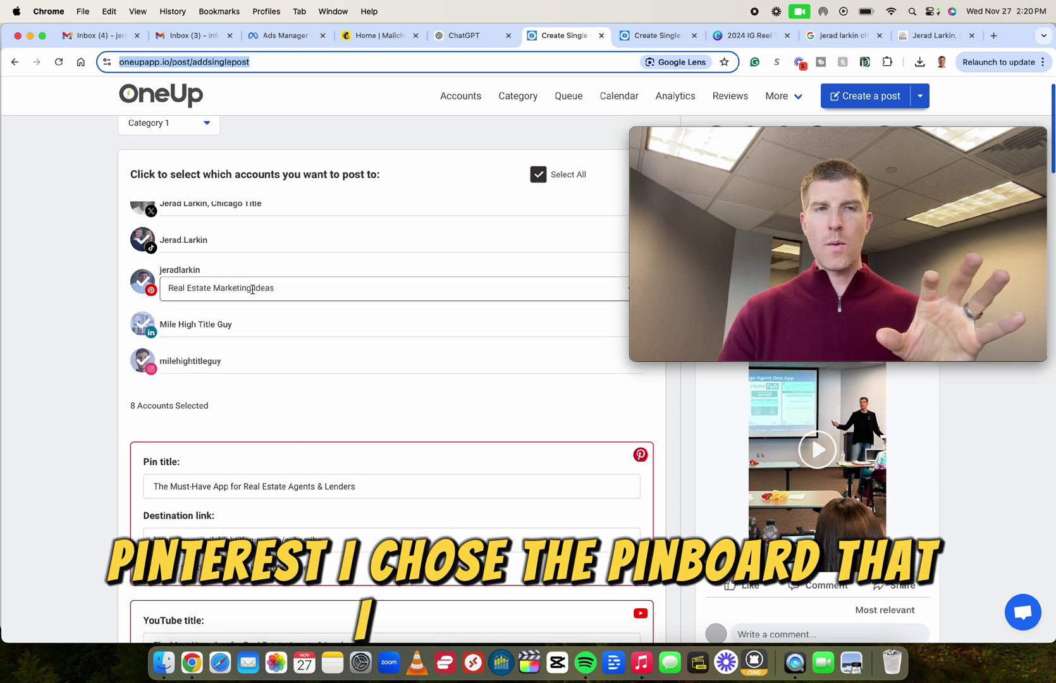
pyautogui.scroll(-8, 252, 289)
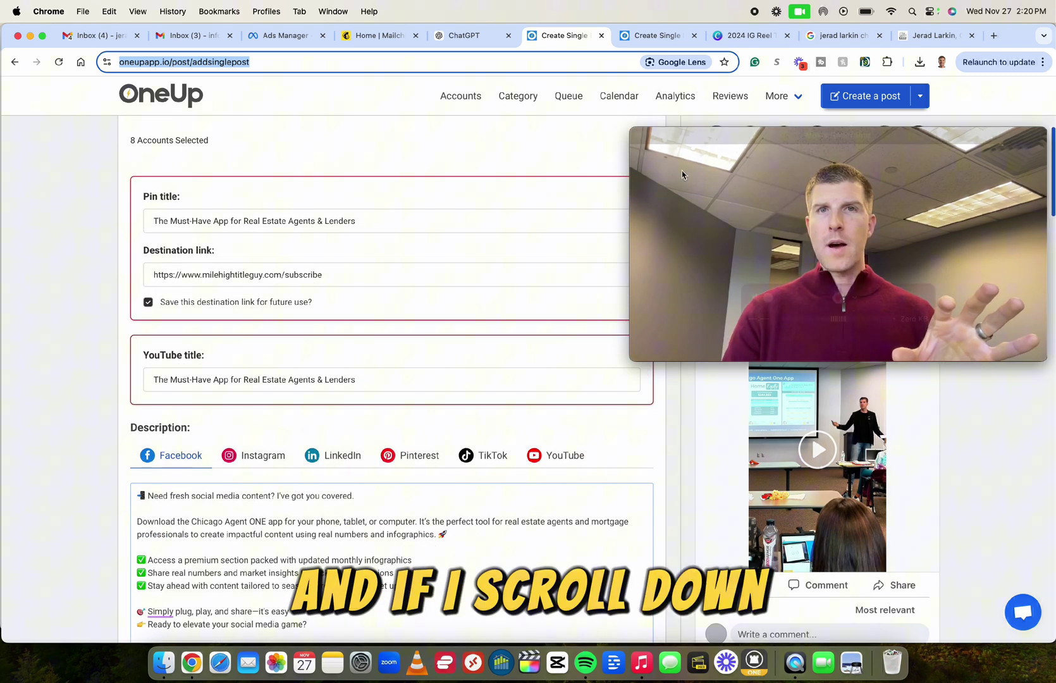
pyautogui.moveTo(682, 174); pyautogui.dragTo(691, 175)
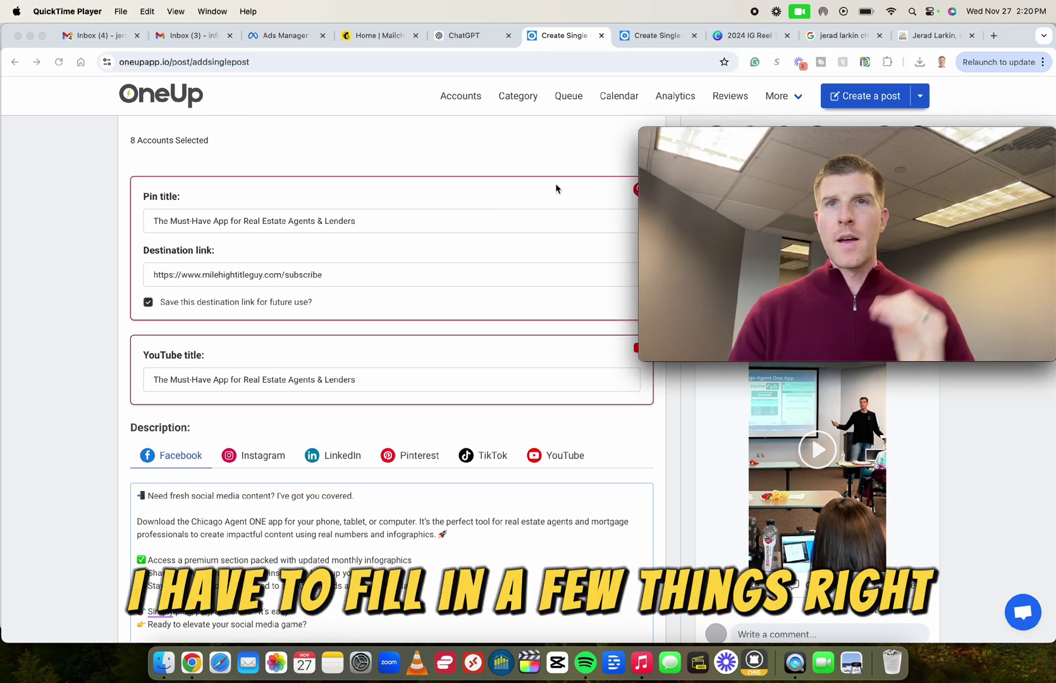
pyautogui.scroll(-2, 555, 188)
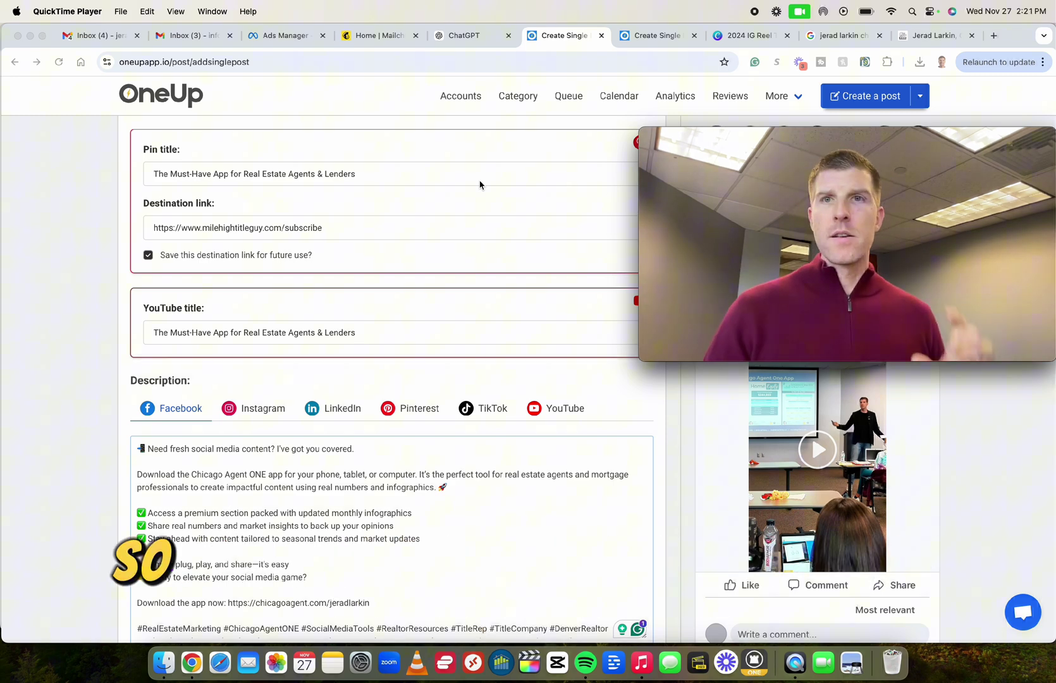
pyautogui.scroll(-1, 479, 185)
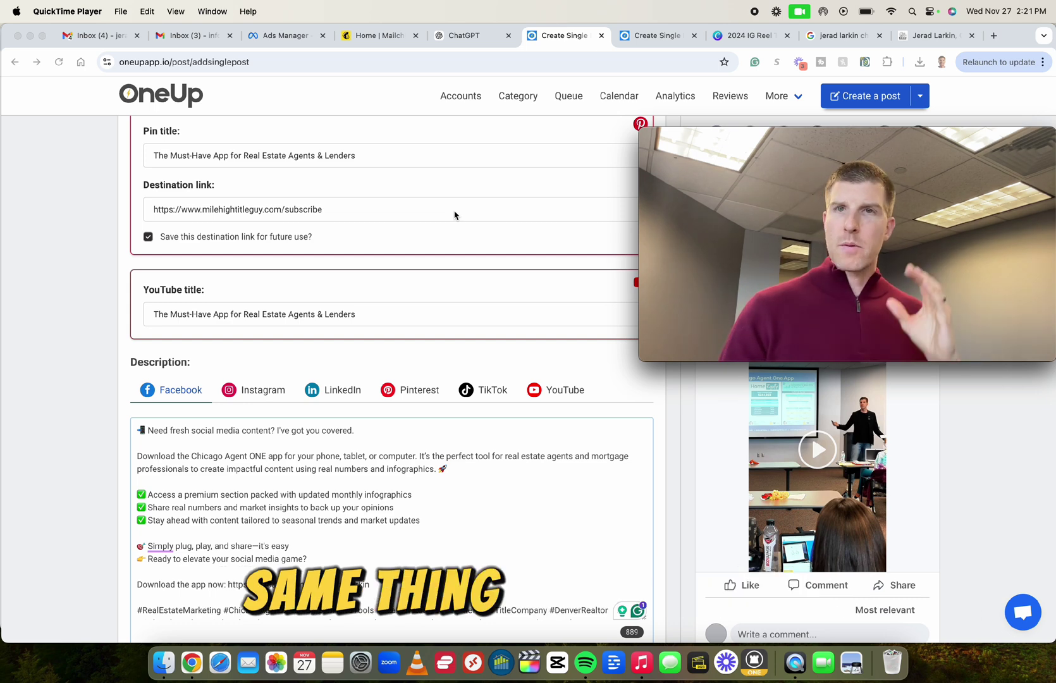
pyautogui.scroll(-2, 454, 215)
pyautogui.click(382, 255)
pyautogui.tripleClick(384, 256)
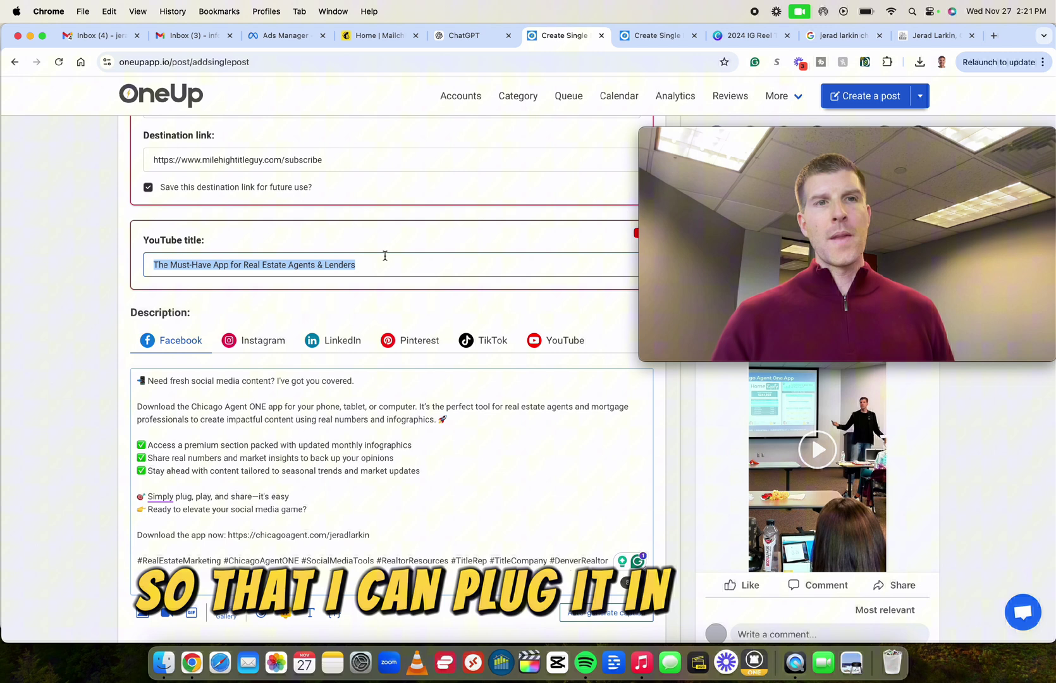
pyautogui.scroll(-2, 384, 254)
pyautogui.click(748, 147)
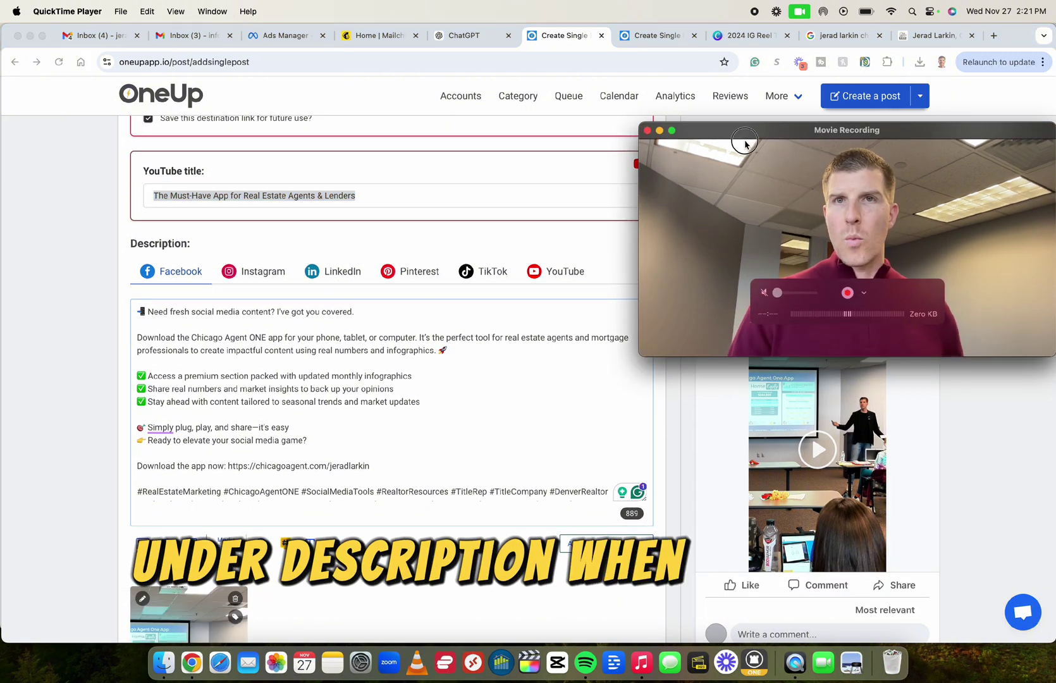
pyautogui.moveTo(747, 148); pyautogui.dragTo(822, 141)
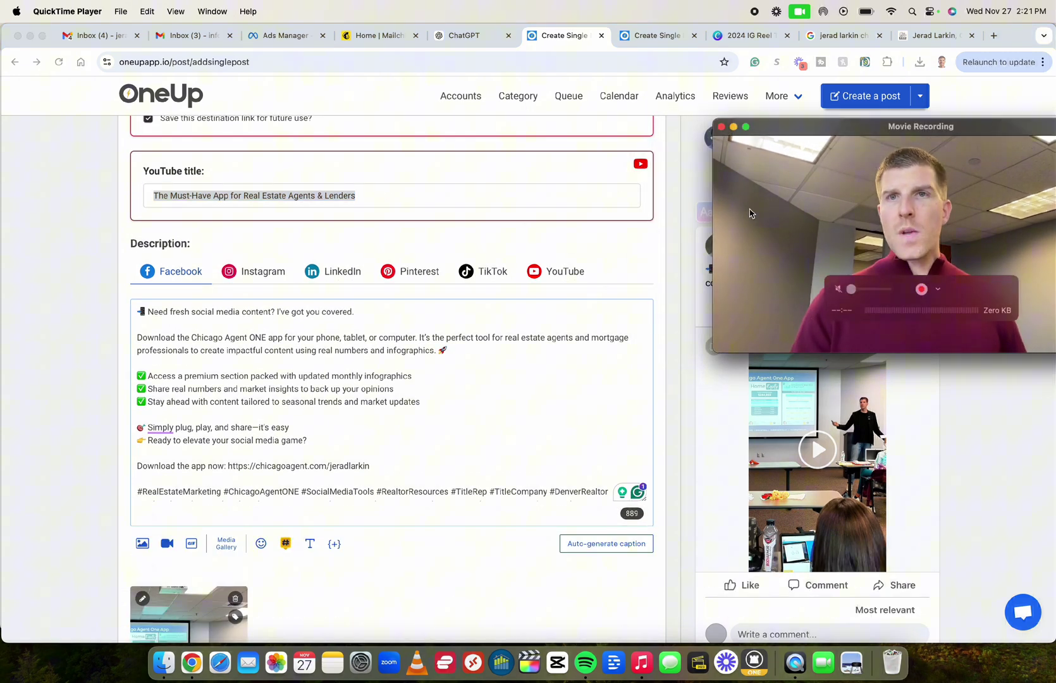
pyautogui.moveTo(750, 213); pyautogui.dragTo(723, 213)
pyautogui.scroll(-2, 452, 343)
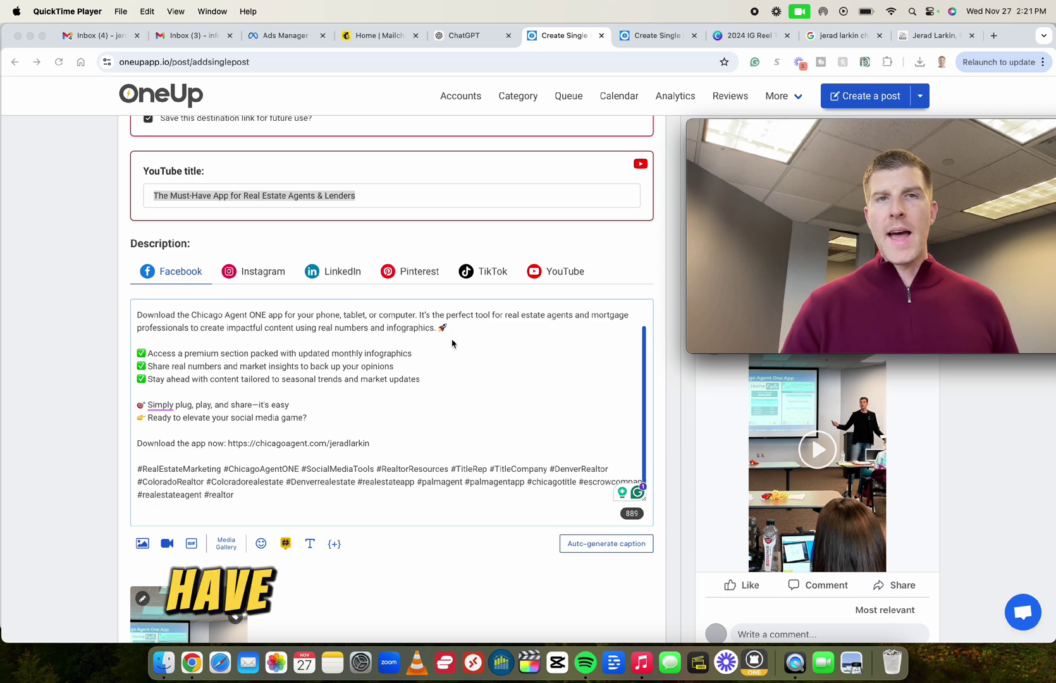
pyautogui.scroll(2, 452, 344)
pyautogui.scroll(-3, 451, 344)
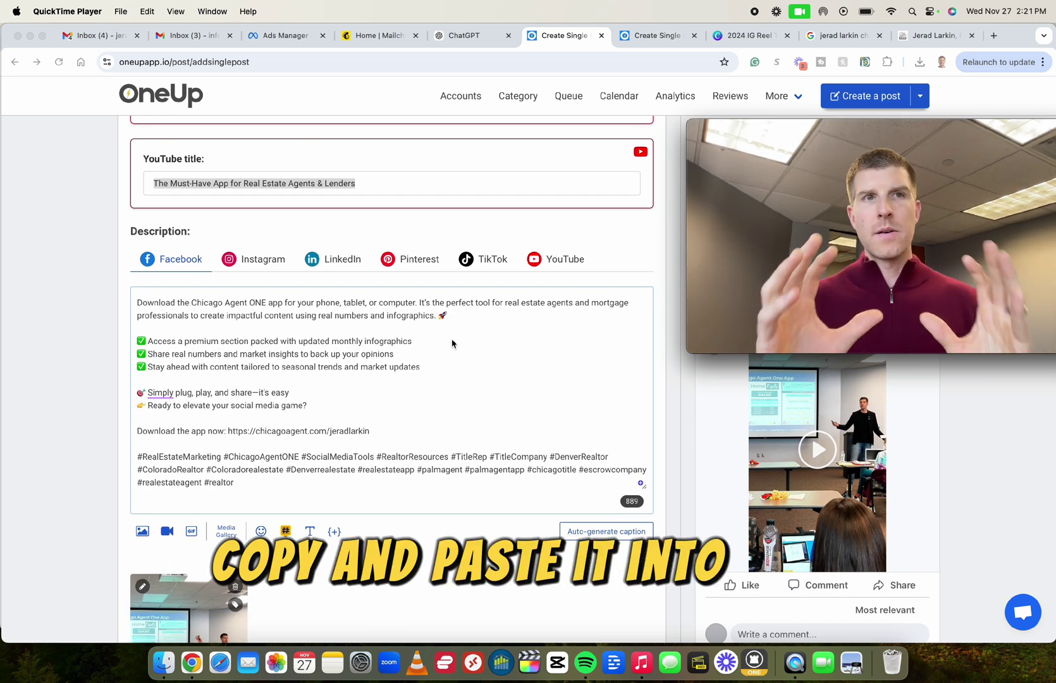
pyautogui.scroll(-1, 420, 354)
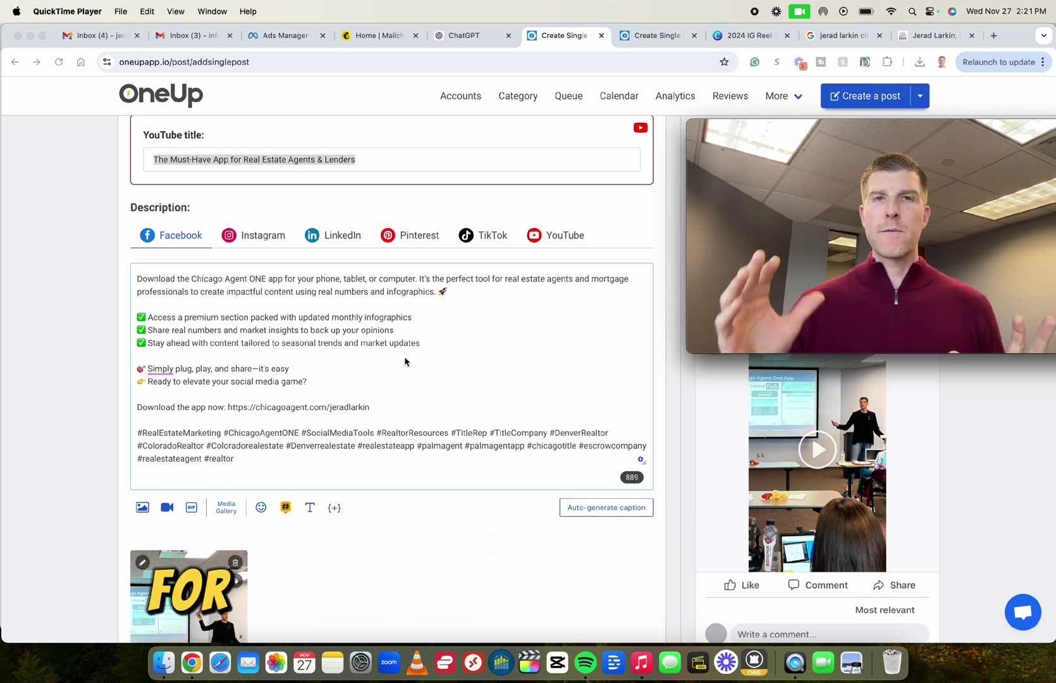
pyautogui.click(410, 233)
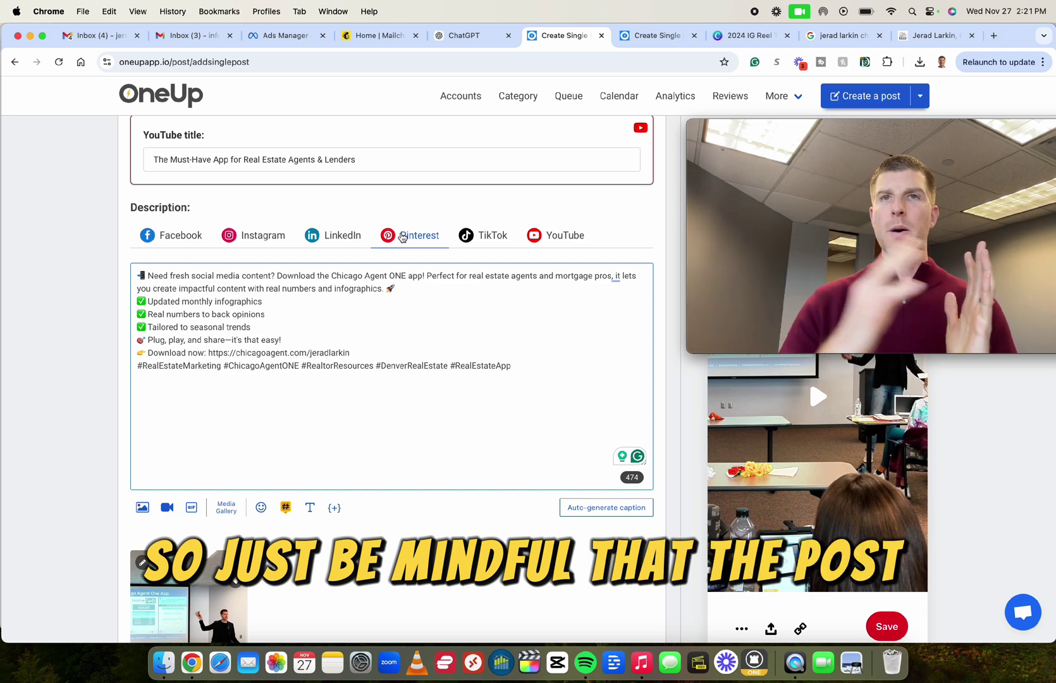
pyautogui.click(262, 236)
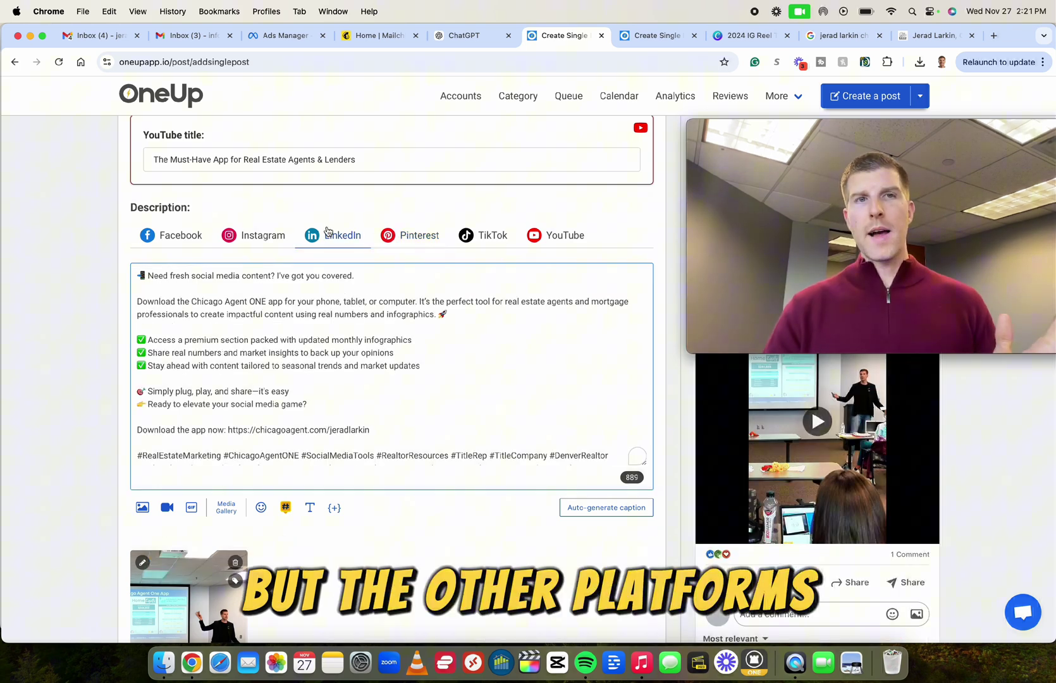
pyautogui.click(177, 236)
pyautogui.scroll(-1, 316, 383)
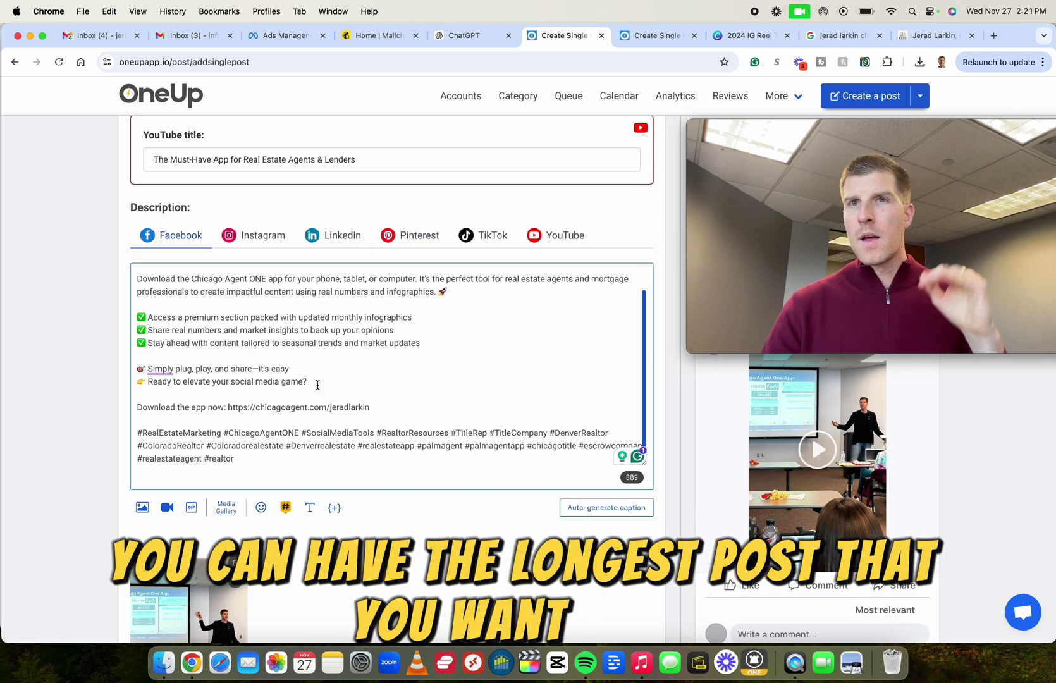
pyautogui.scroll(-3, 310, 379)
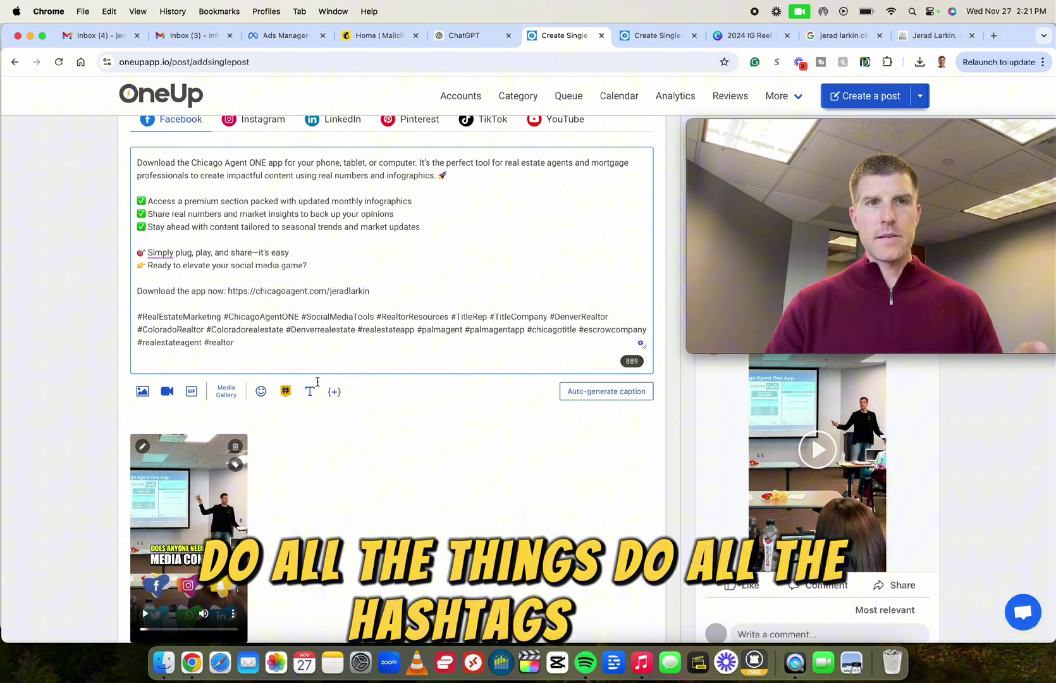
pyautogui.scroll(2, 506, 303)
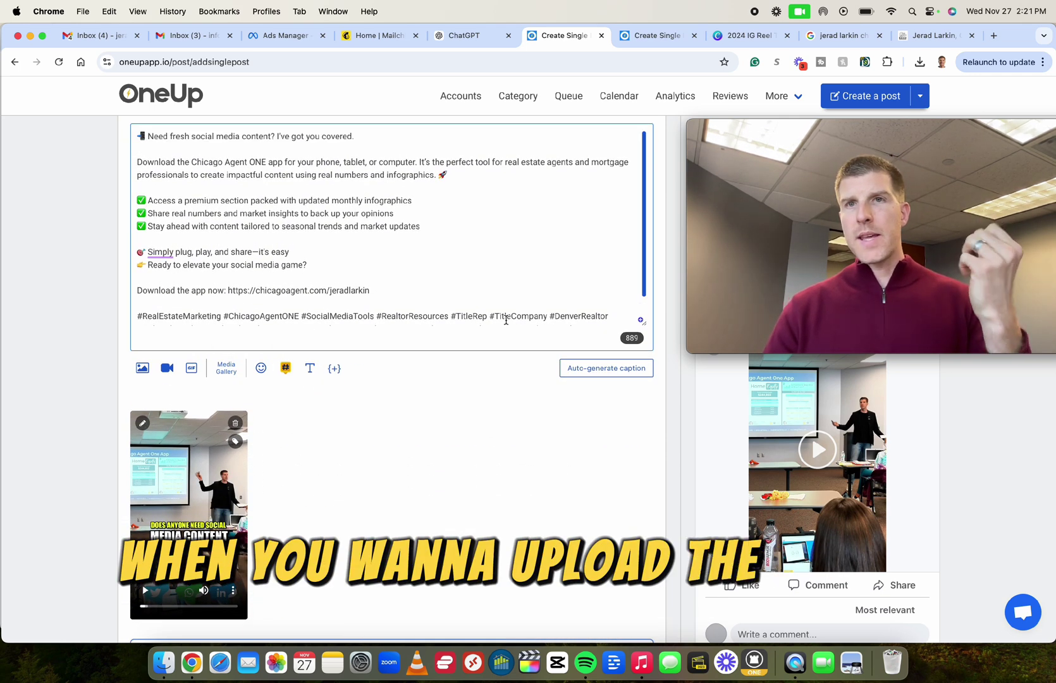
pyautogui.scroll(1, 351, 321)
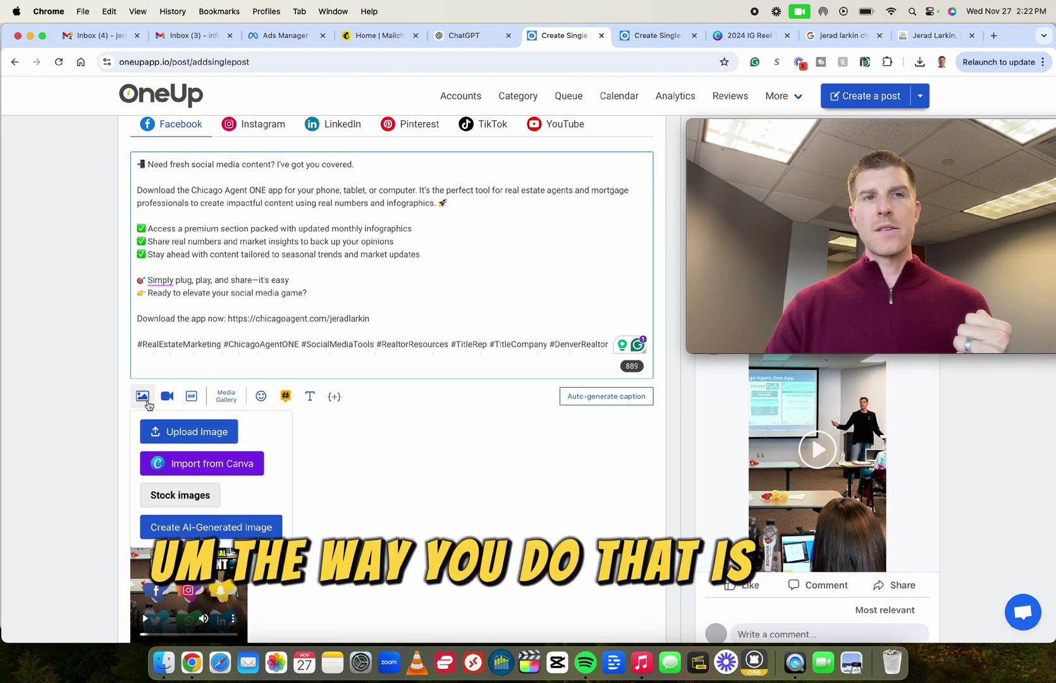
pyautogui.moveTo(161, 402)
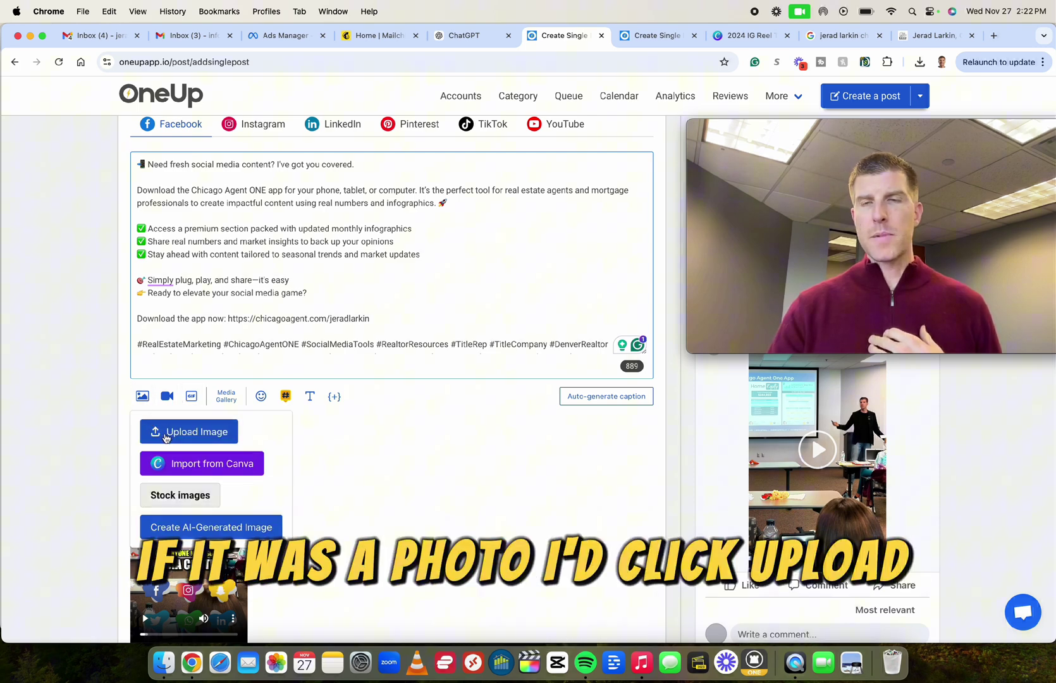
pyautogui.scroll(-2, 84, 376)
pyautogui.scroll(-2, 84, 379)
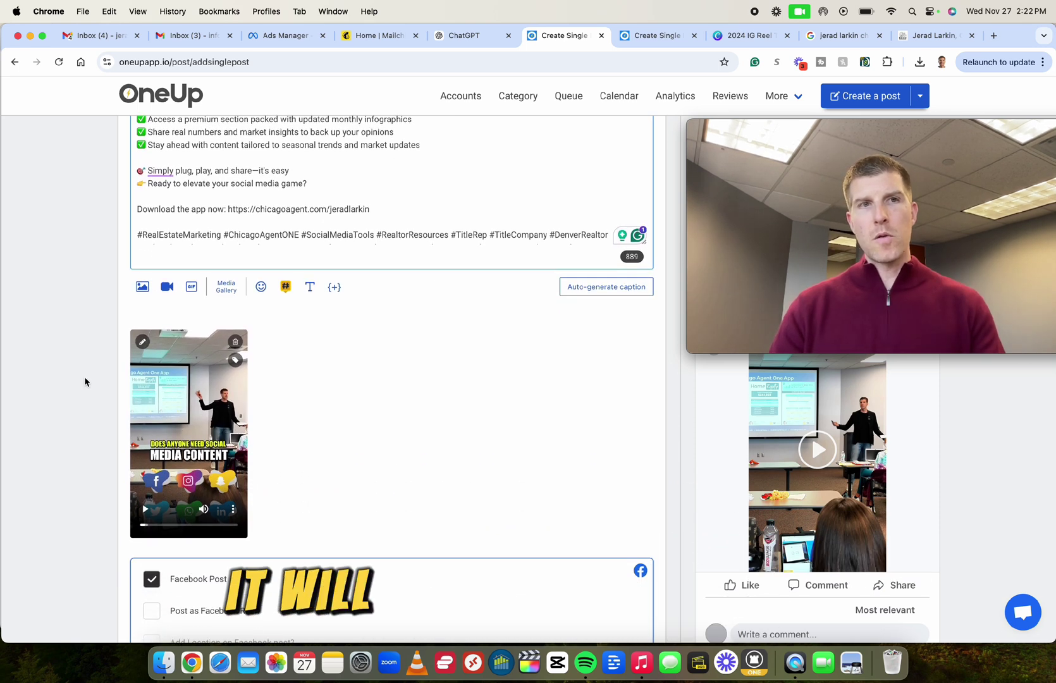
pyautogui.scroll(-1, 261, 455)
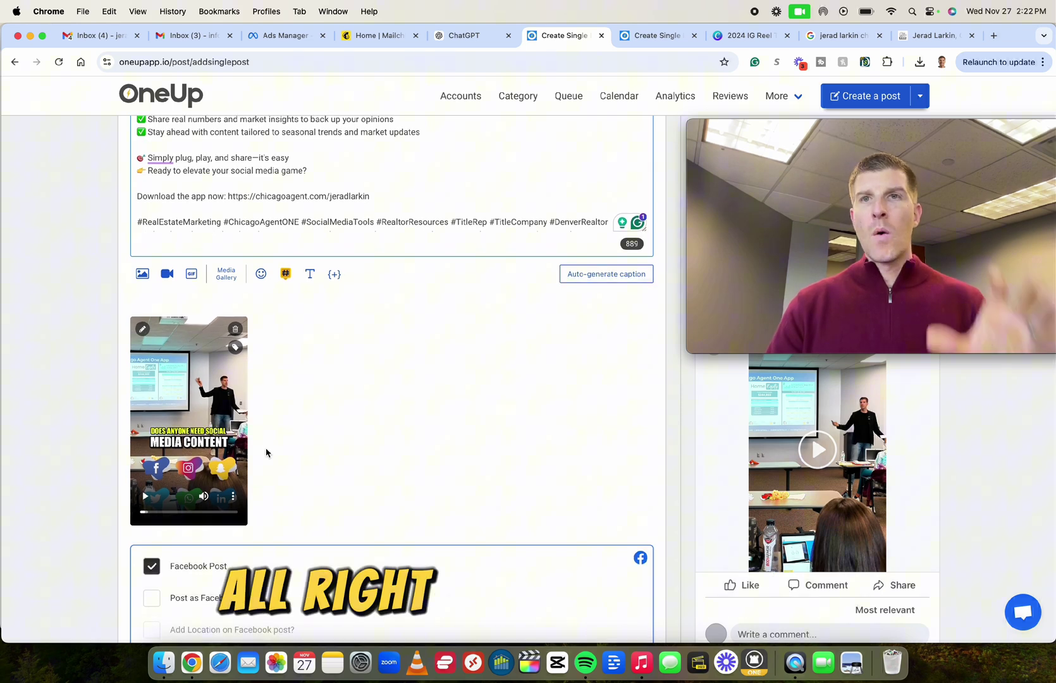
pyautogui.scroll(-1, 267, 452)
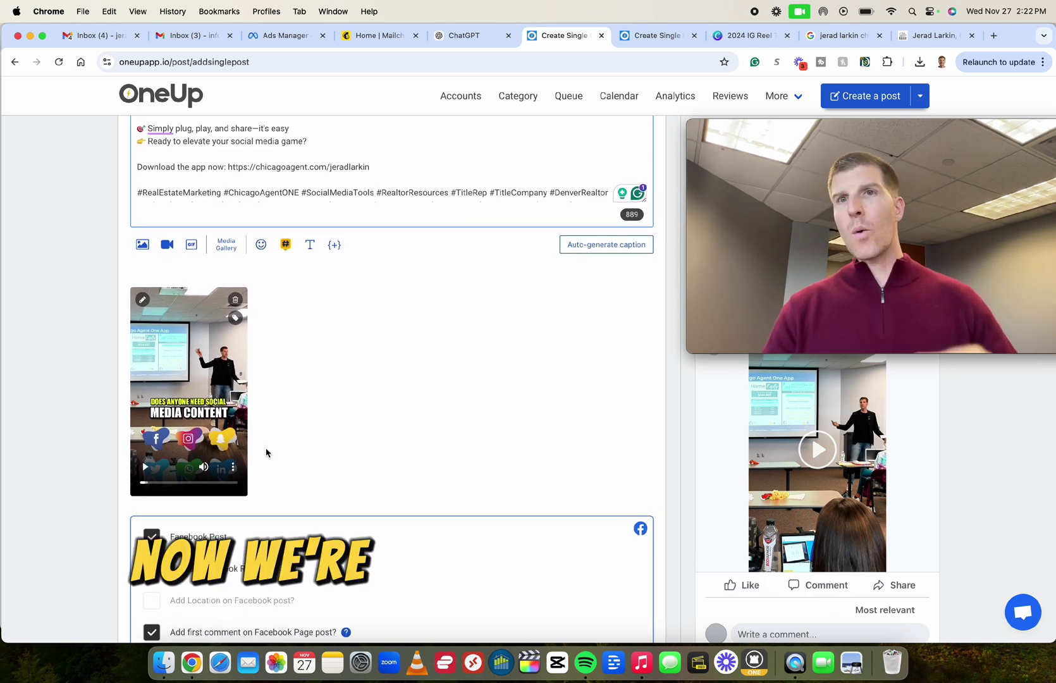
pyautogui.scroll(-6, 266, 452)
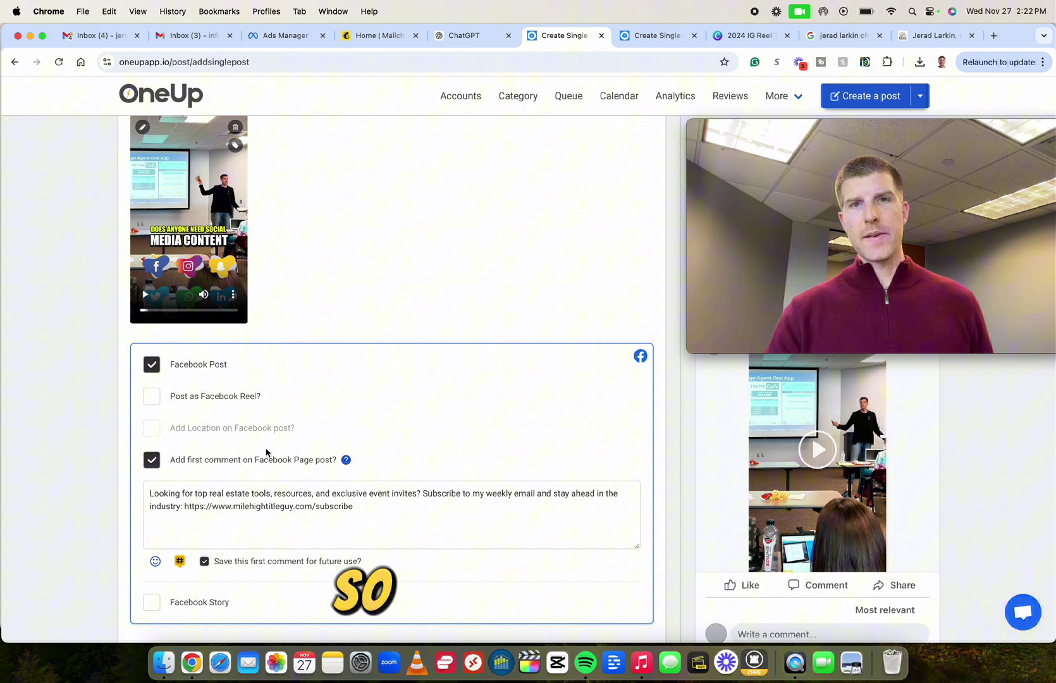
pyautogui.scroll(-2, 266, 453)
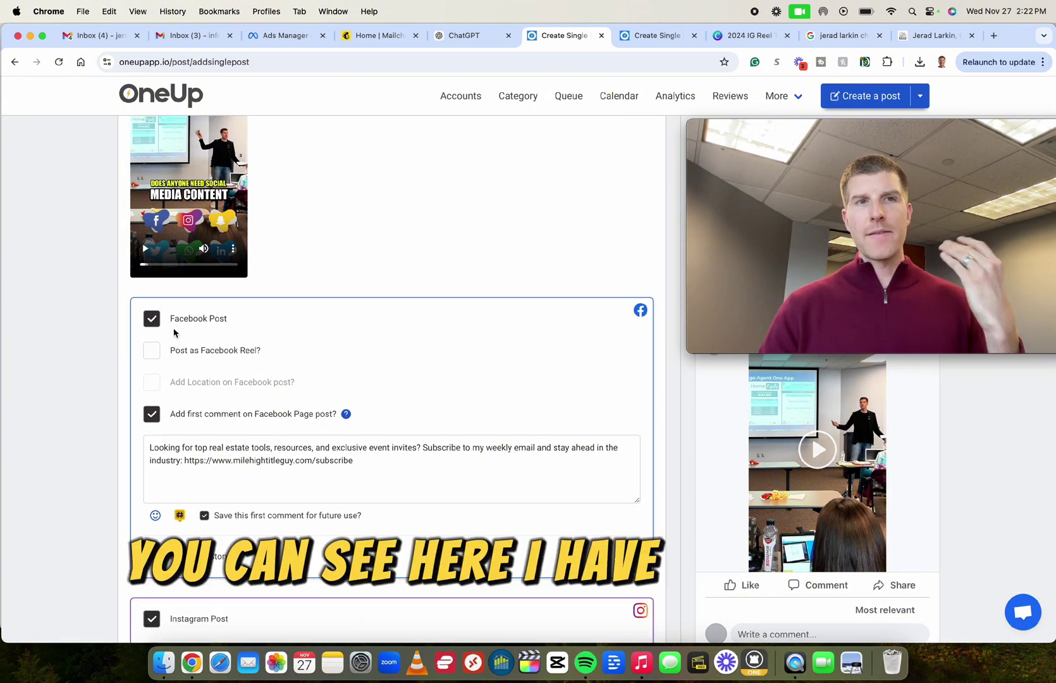
pyautogui.click(151, 350)
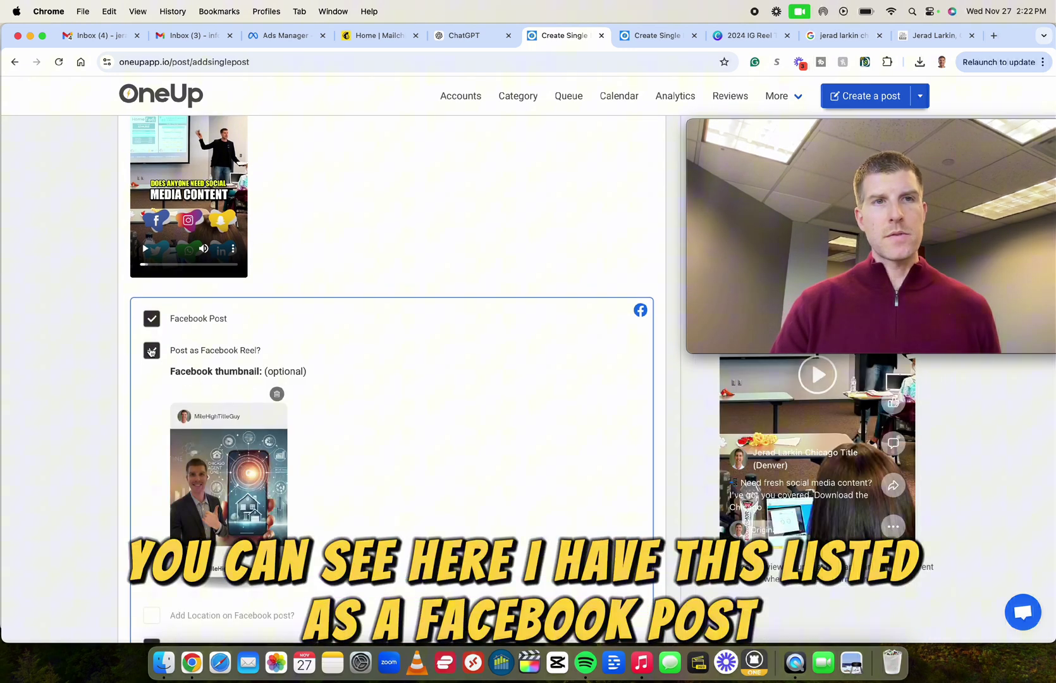
pyautogui.scroll(-1, 163, 376)
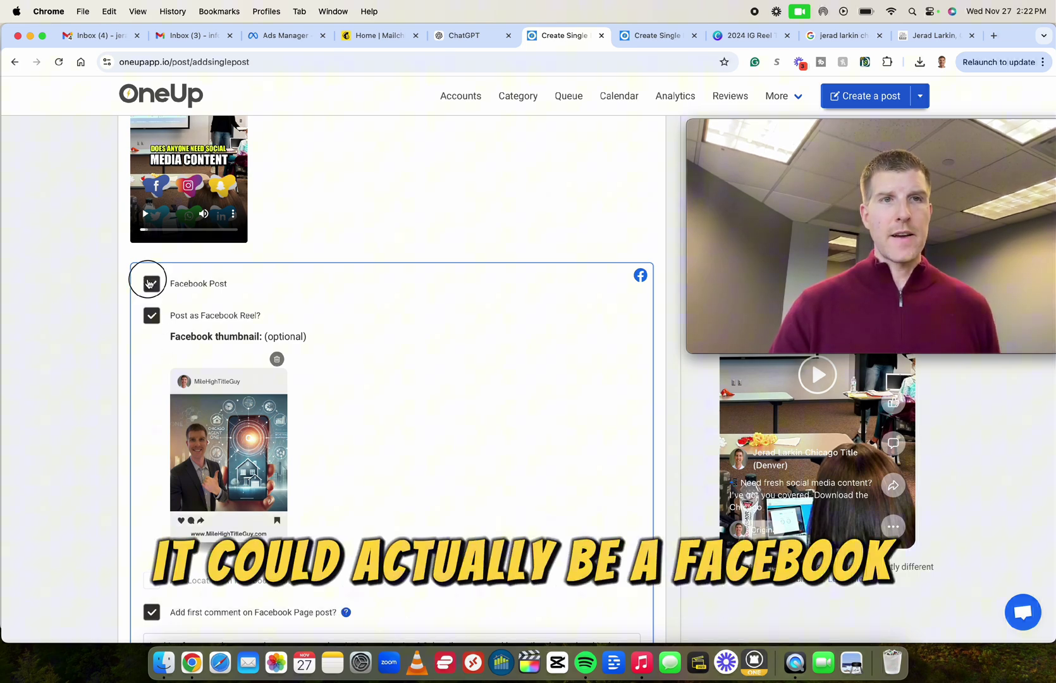
pyautogui.scroll(-1, 167, 333)
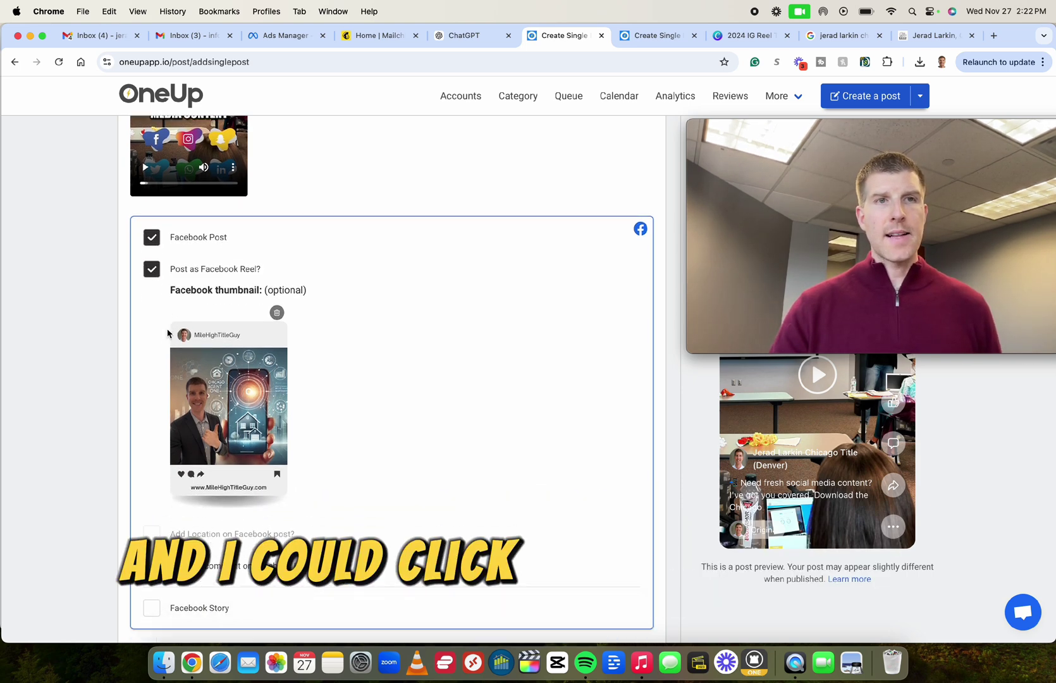
pyautogui.scroll(-1, 288, 378)
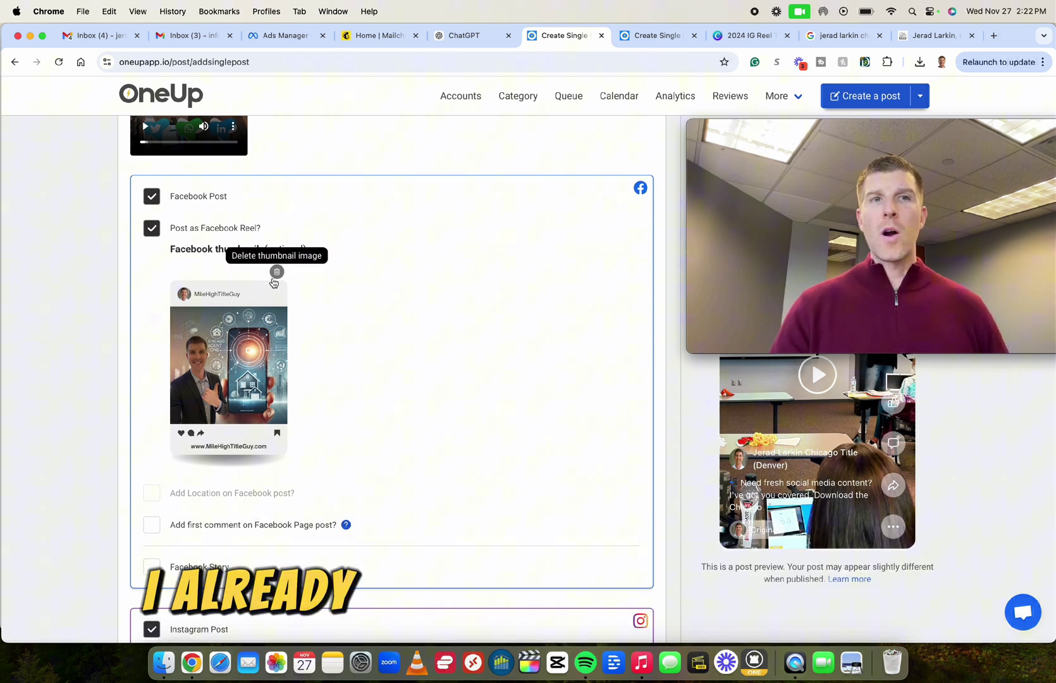
pyautogui.scroll(-1, 239, 377)
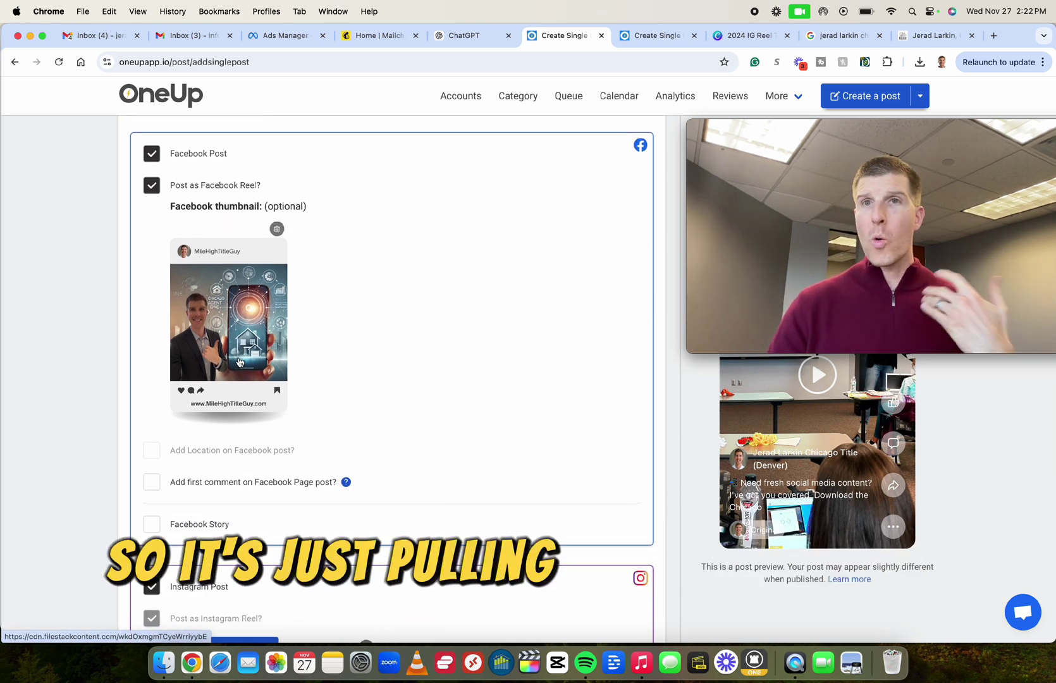
pyautogui.scroll(-1, 239, 366)
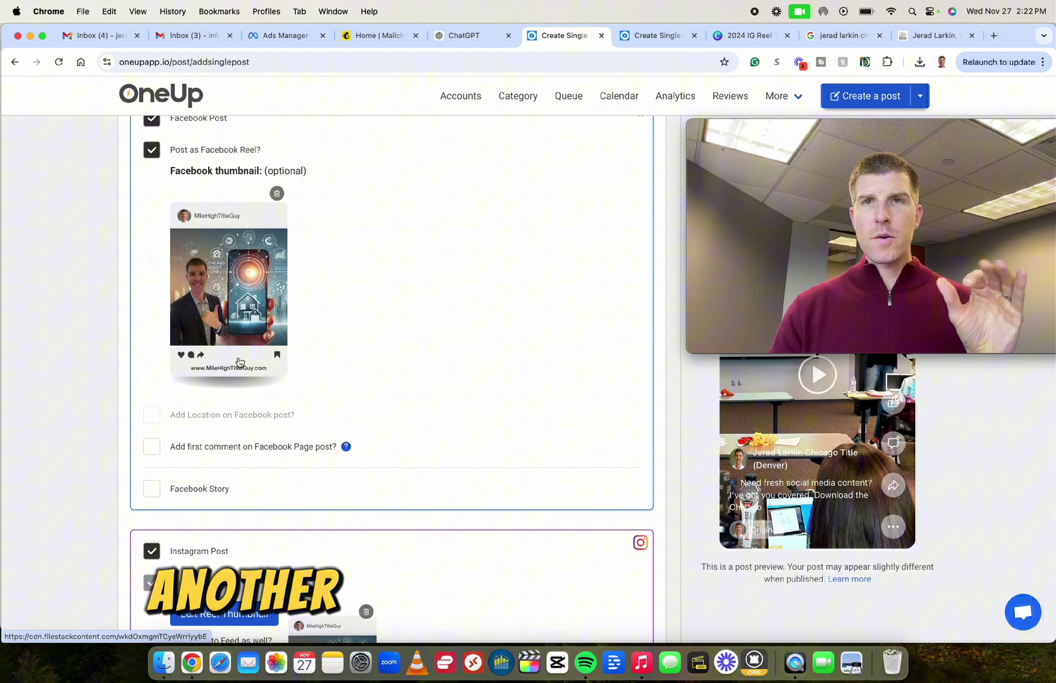
pyautogui.scroll(-1, 239, 362)
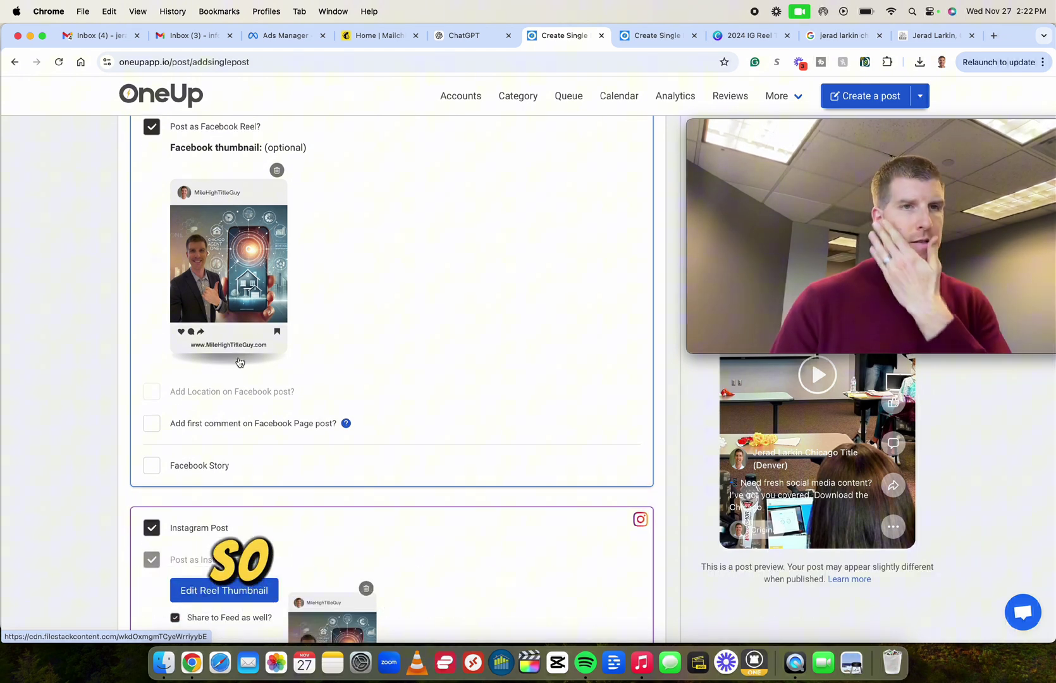
pyautogui.click(151, 423)
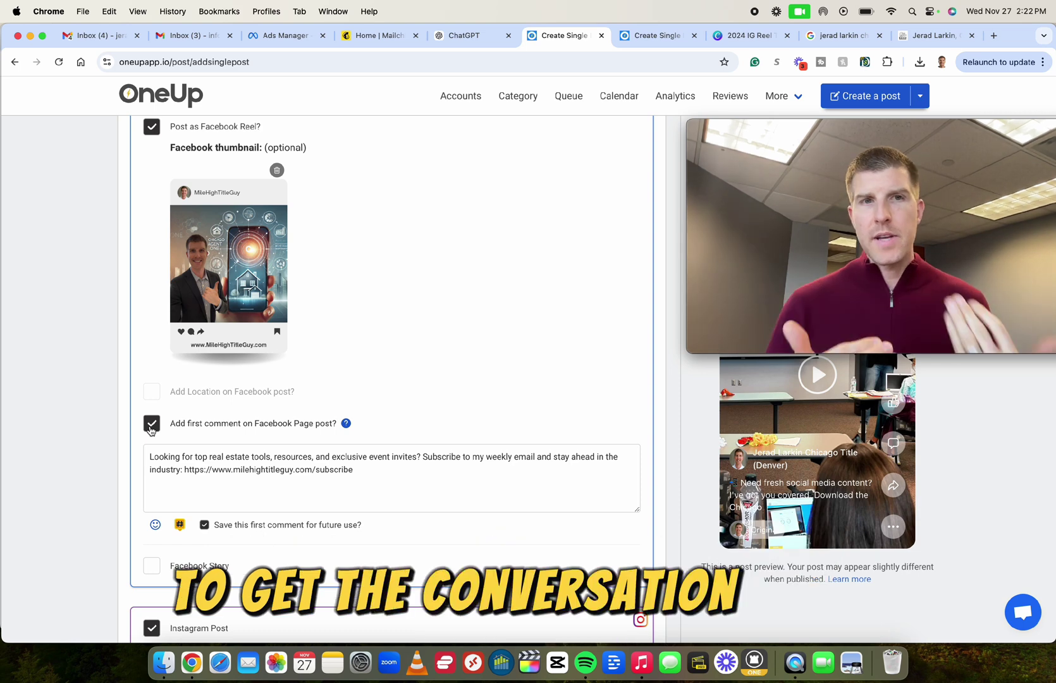
pyautogui.scroll(-2, 150, 429)
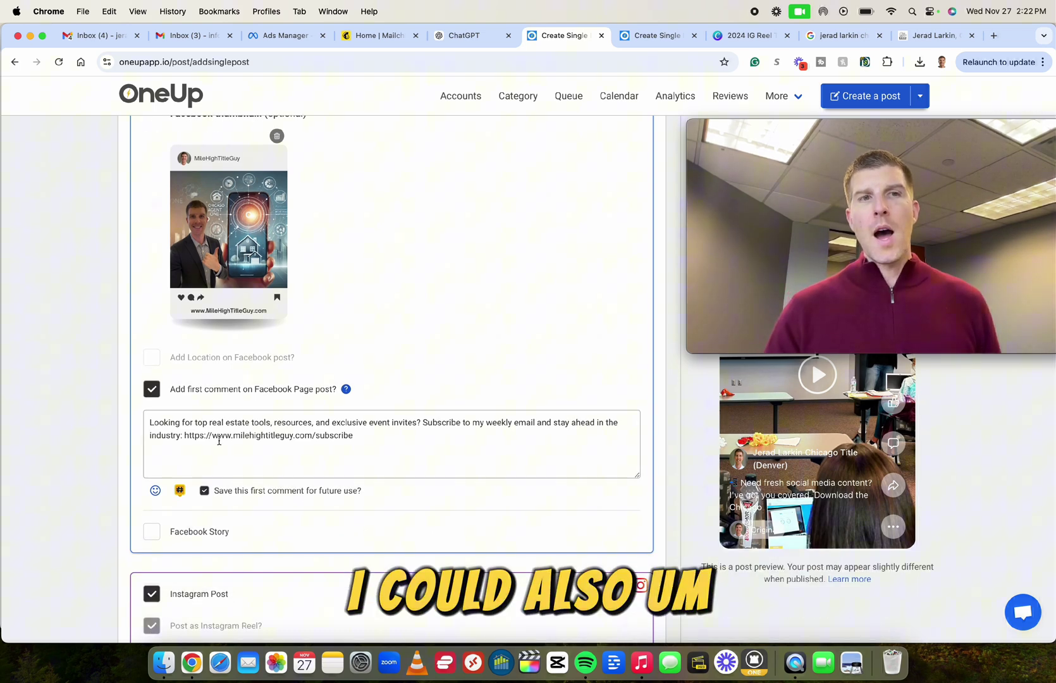
pyautogui.scroll(-1, 219, 441)
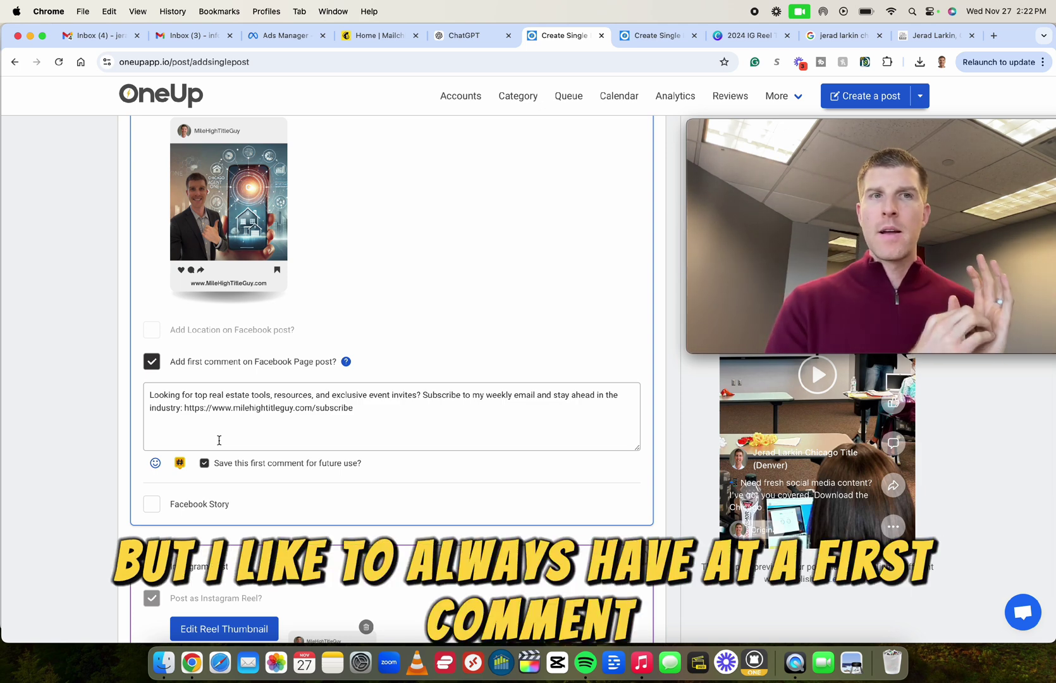
pyautogui.scroll(-2, 219, 439)
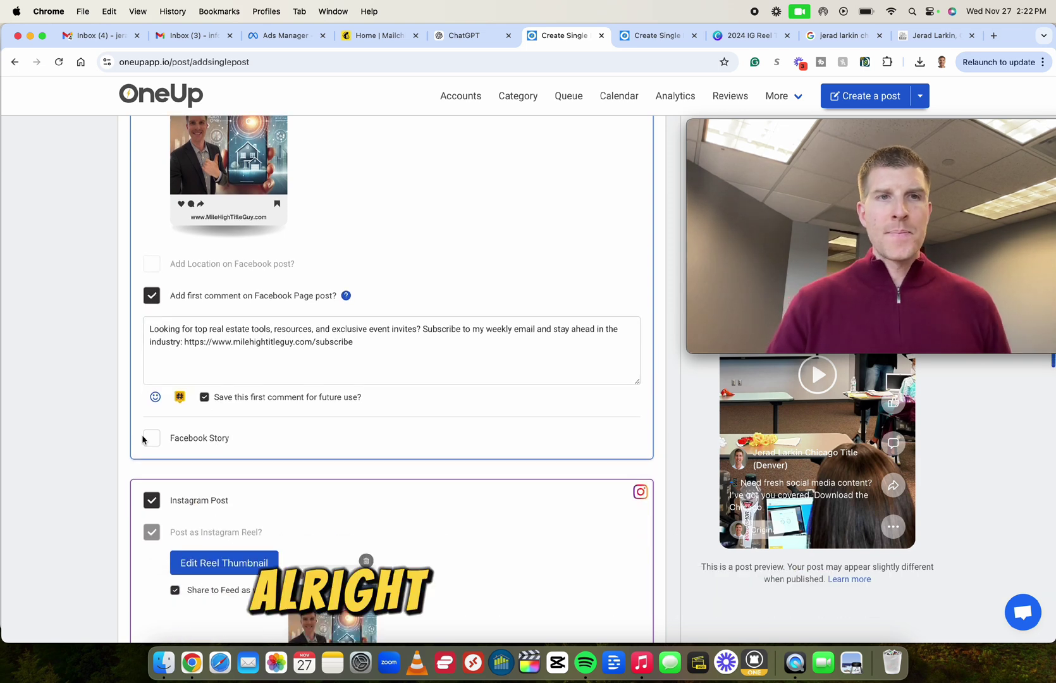
pyautogui.click(153, 444)
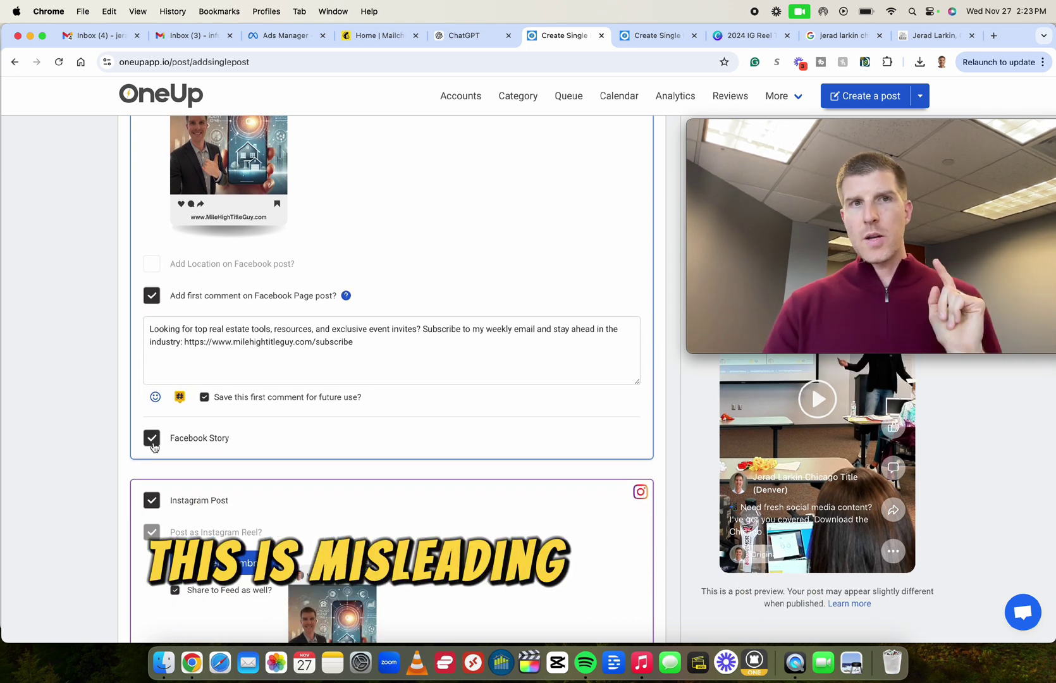
pyautogui.click(153, 446)
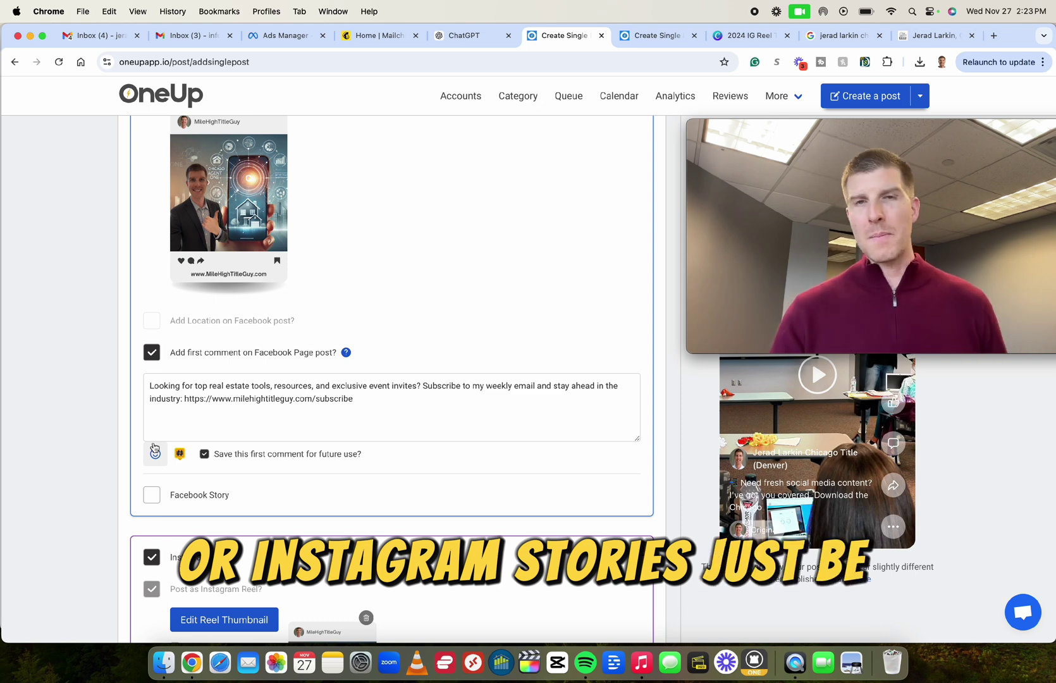
pyautogui.scroll(-5, 154, 446)
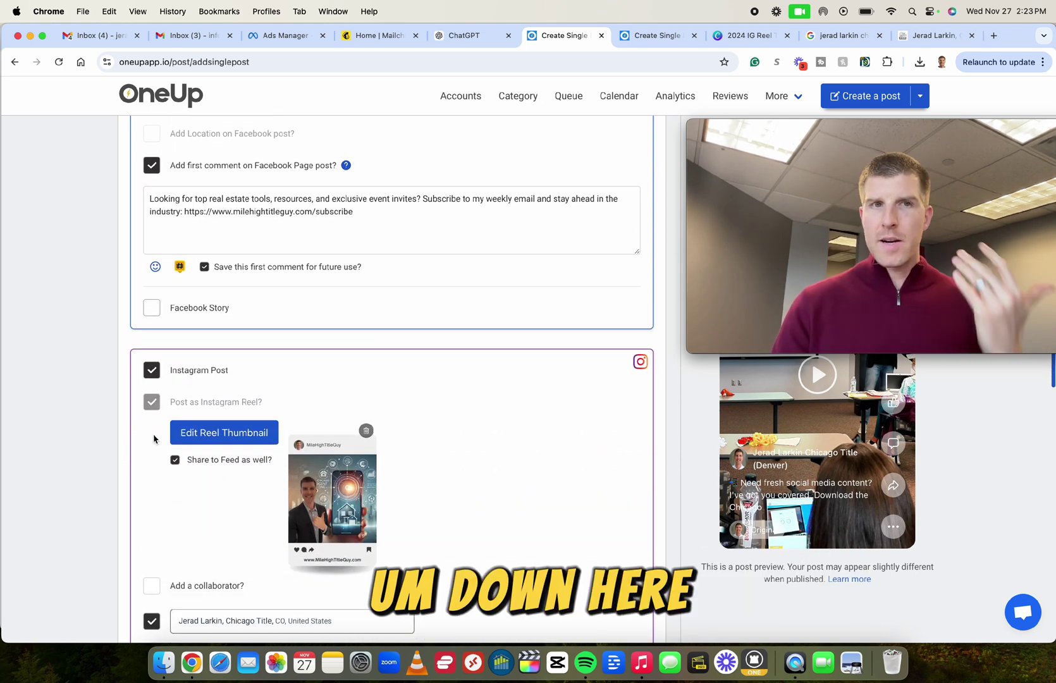
pyautogui.scroll(-1, 154, 439)
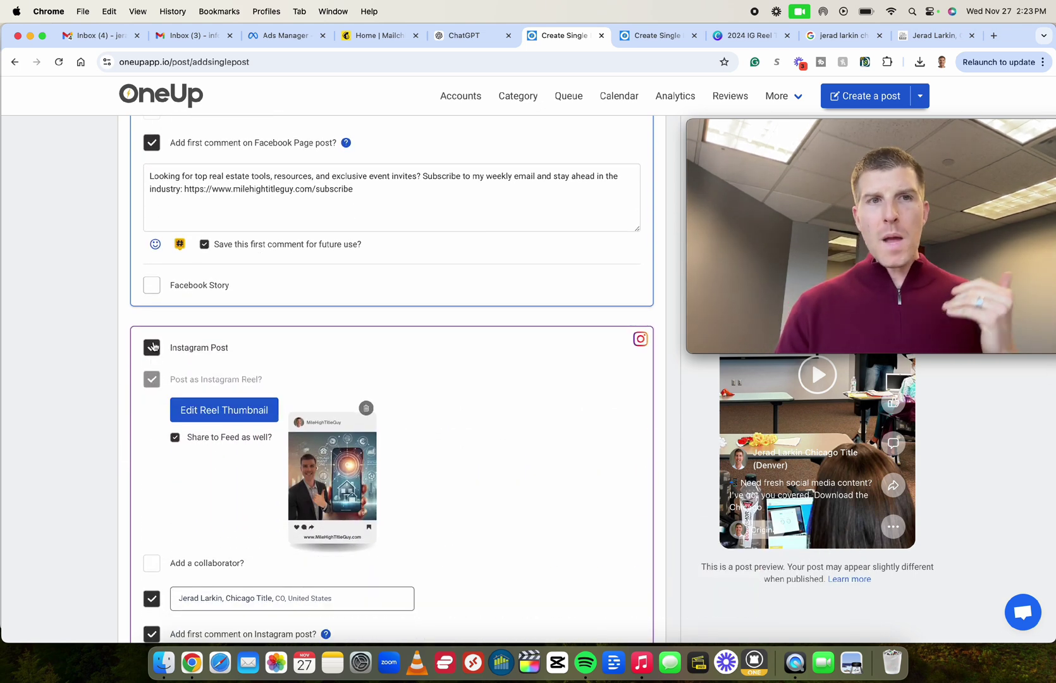
pyautogui.scroll(-1, 161, 386)
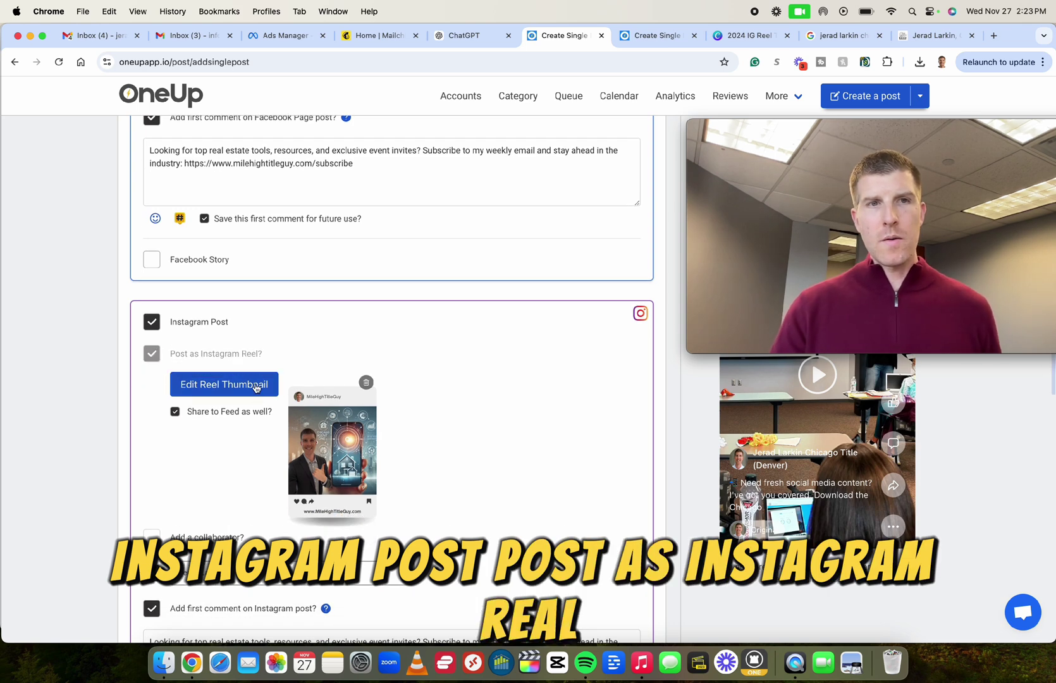
pyautogui.scroll(-1, 316, 413)
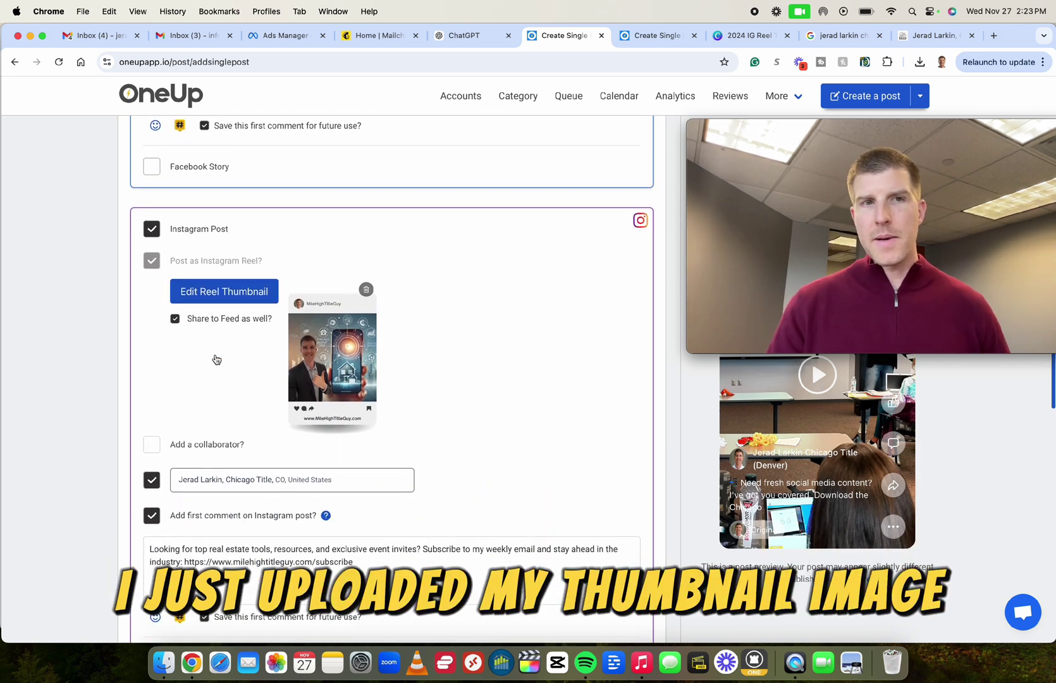
pyautogui.scroll(-3, 215, 358)
pyautogui.scroll(-1, 156, 455)
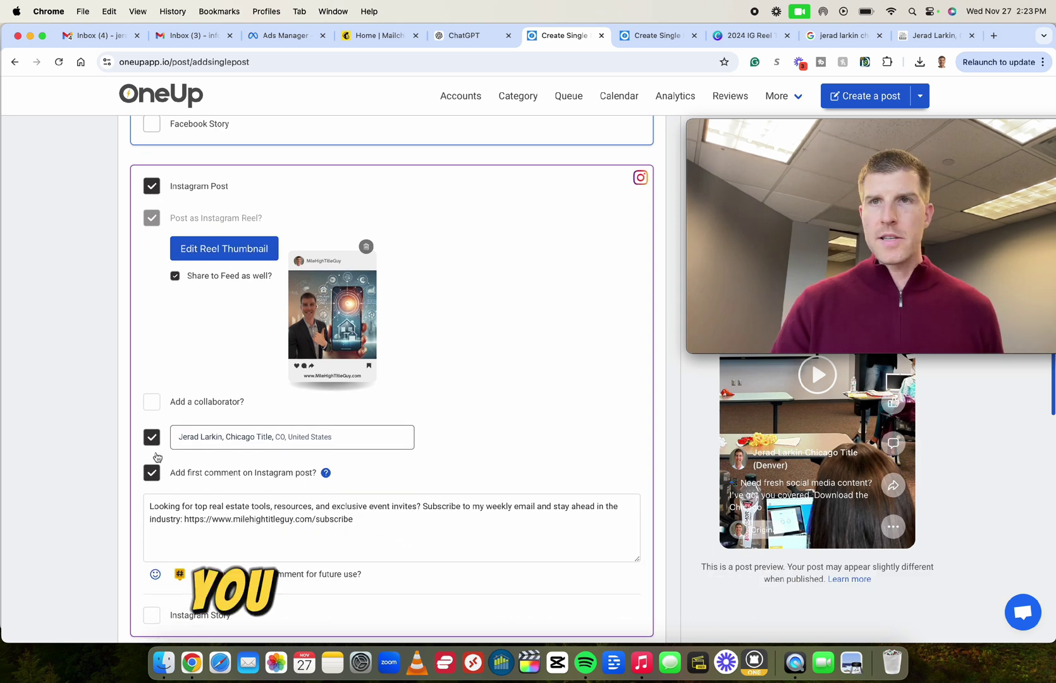
pyautogui.scroll(-2, 156, 455)
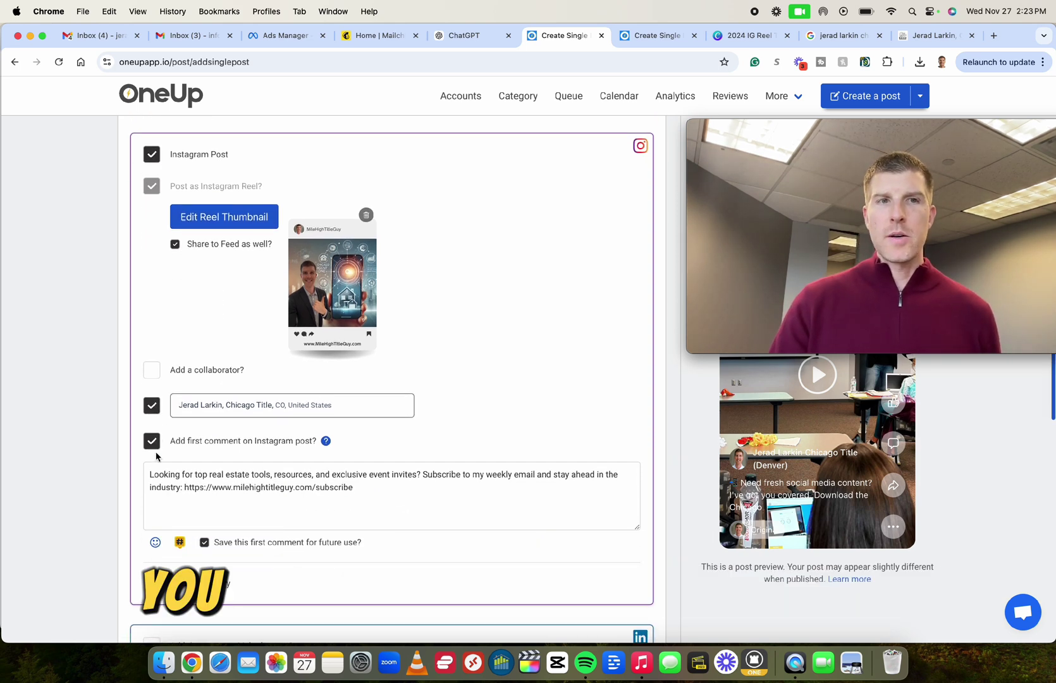
pyautogui.scroll(-6, 156, 455)
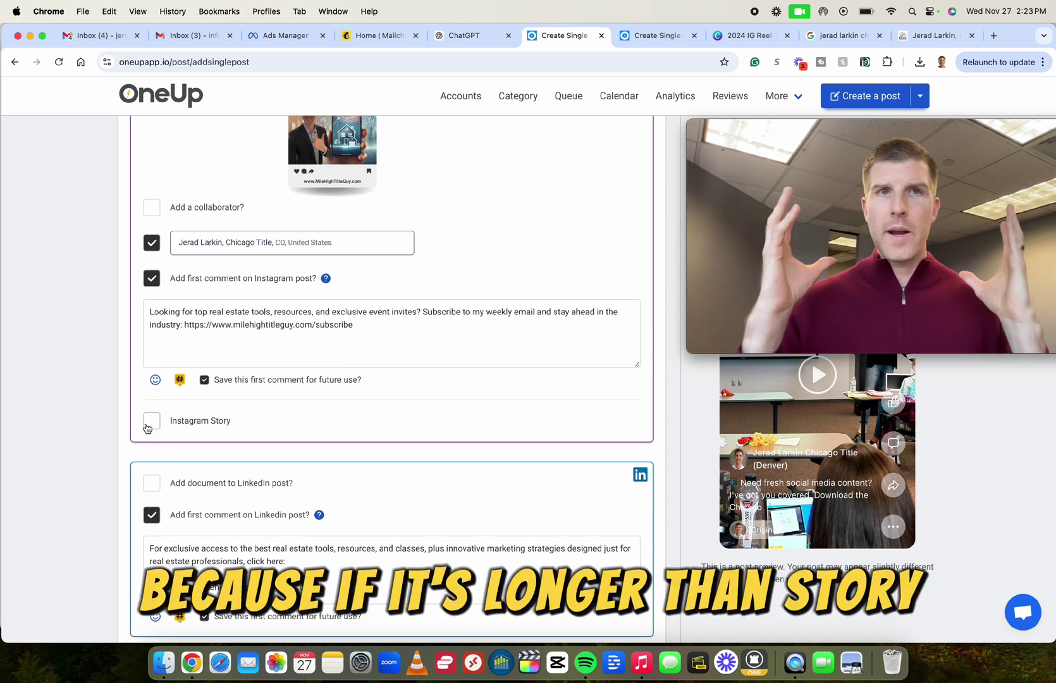
# Pick a cover frame as the TikTok thumbnail via Edit TikTok Thumbnail
pyautogui.scroll(-3, 147, 429)
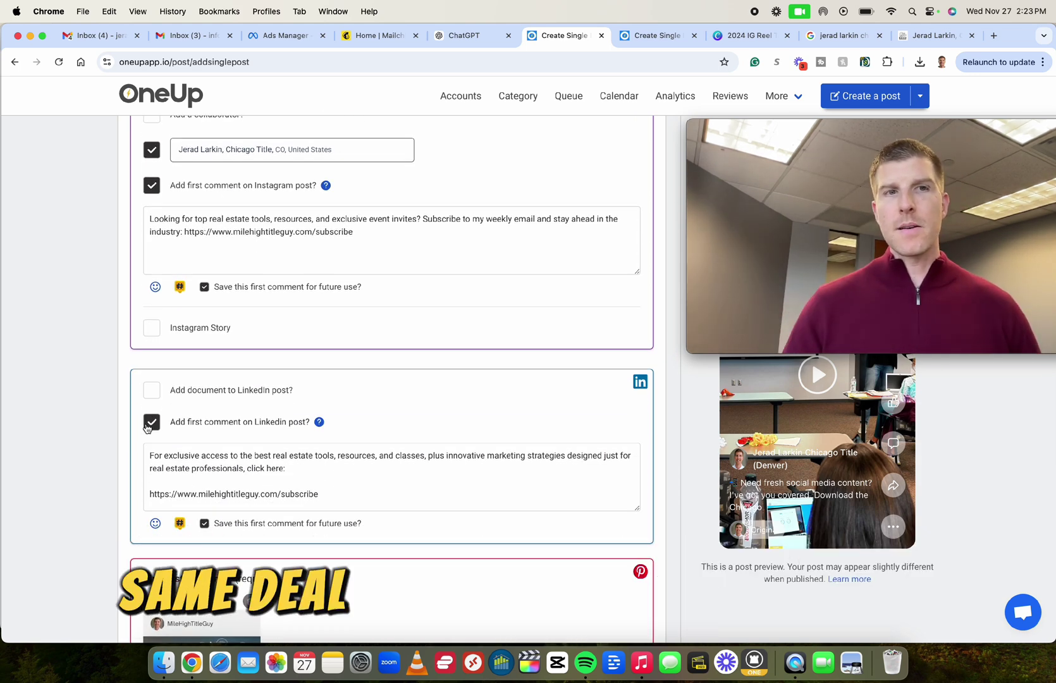
pyautogui.scroll(-5, 147, 428)
pyautogui.scroll(-5, 146, 425)
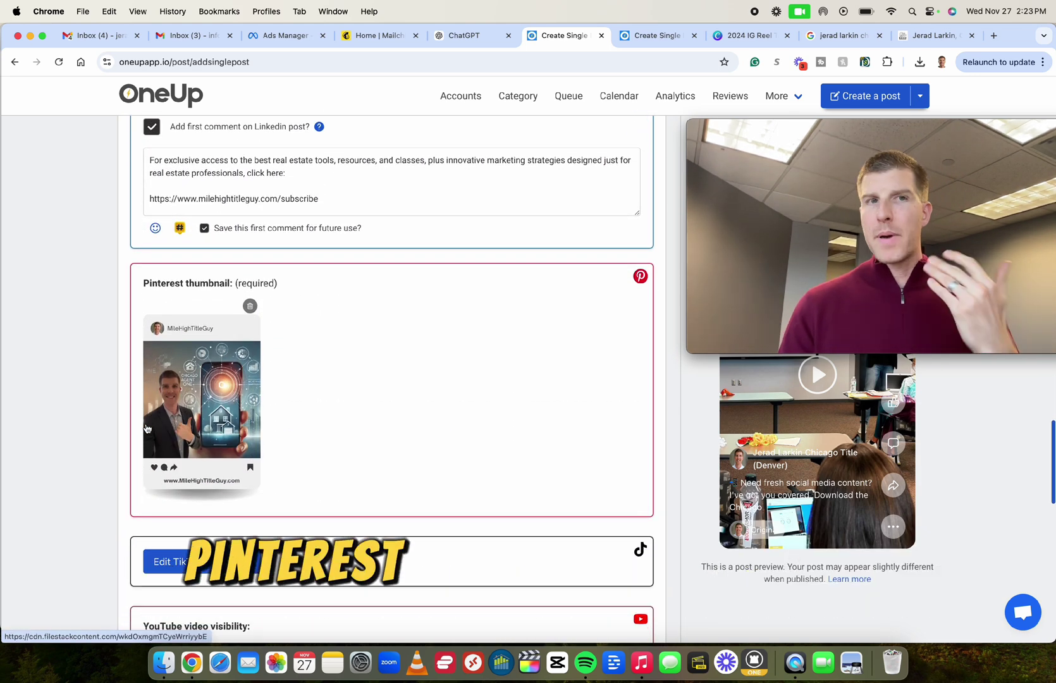
pyautogui.scroll(-3, 146, 427)
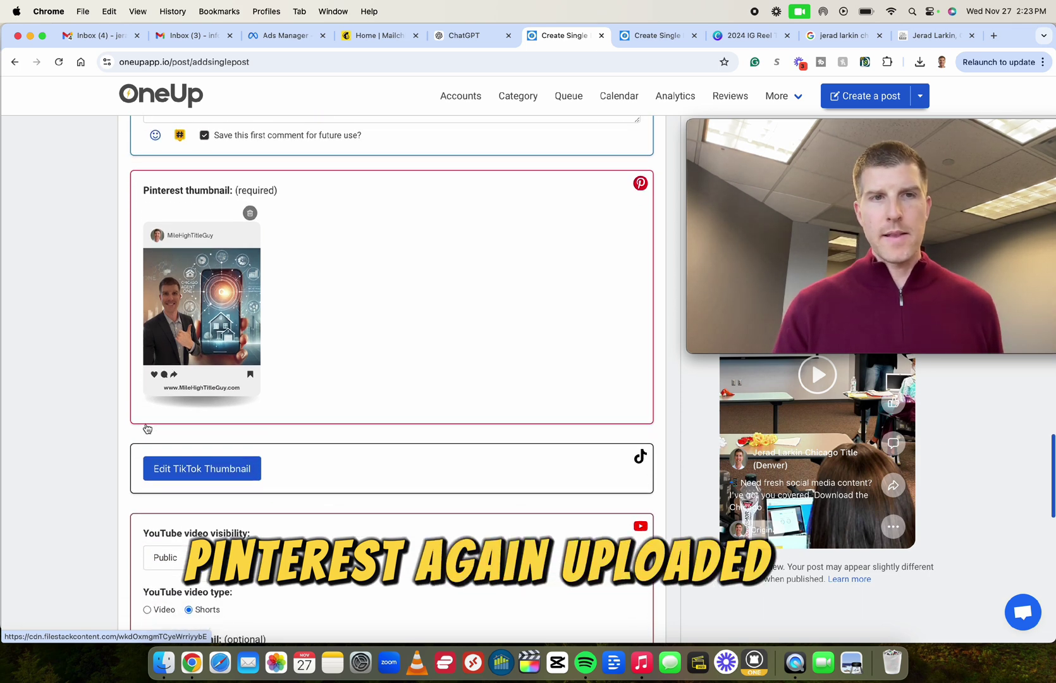
pyautogui.click(198, 474)
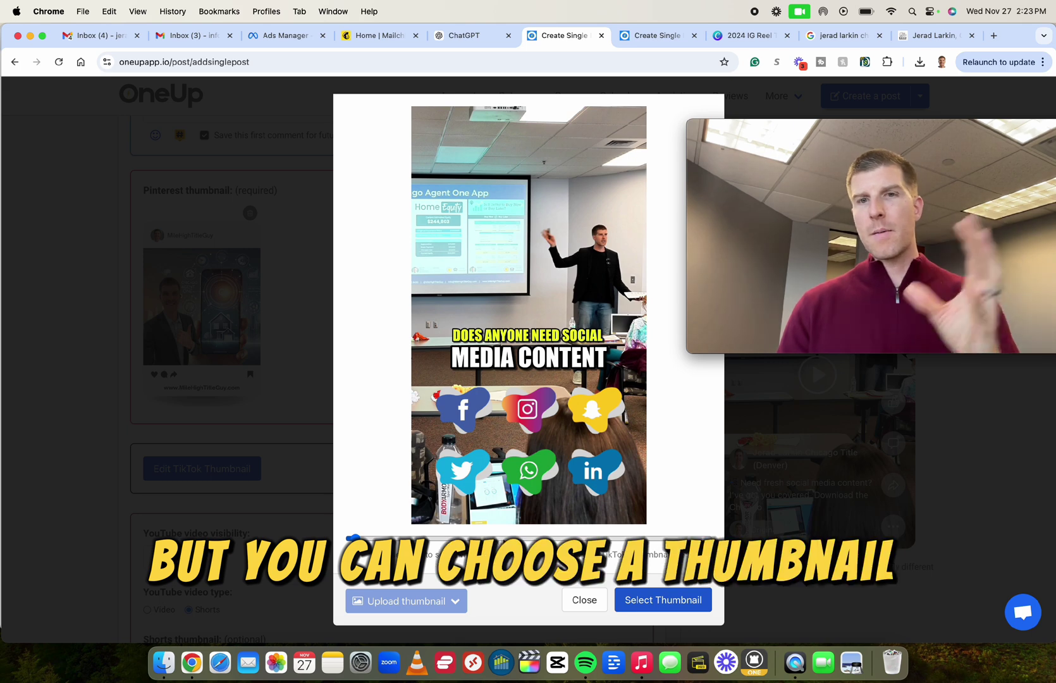
pyautogui.click(662, 599)
# Keep Free Downloads as the YouTube Short's playlist
pyautogui.scroll(-5, 662, 599)
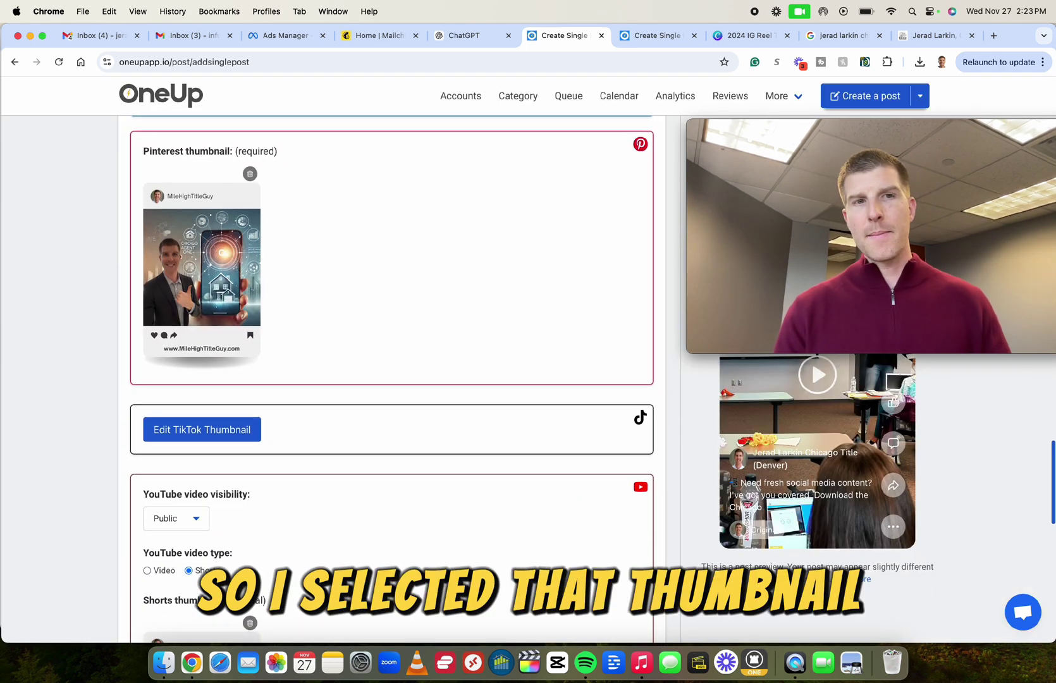
pyautogui.scroll(-5, 385, 473)
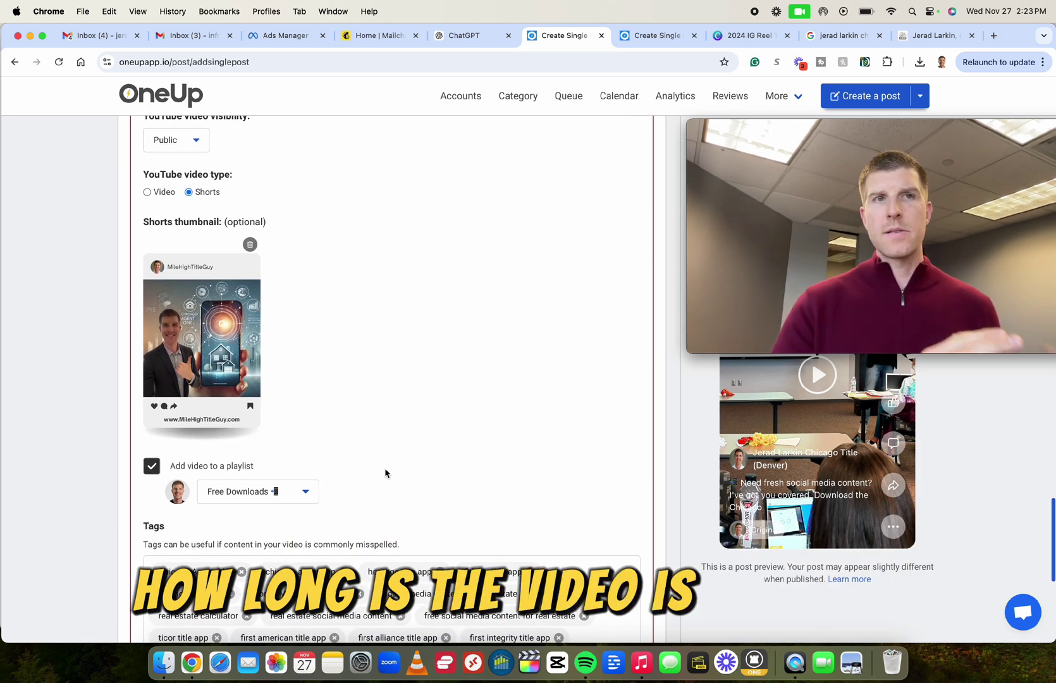
pyautogui.scroll(-1, 385, 473)
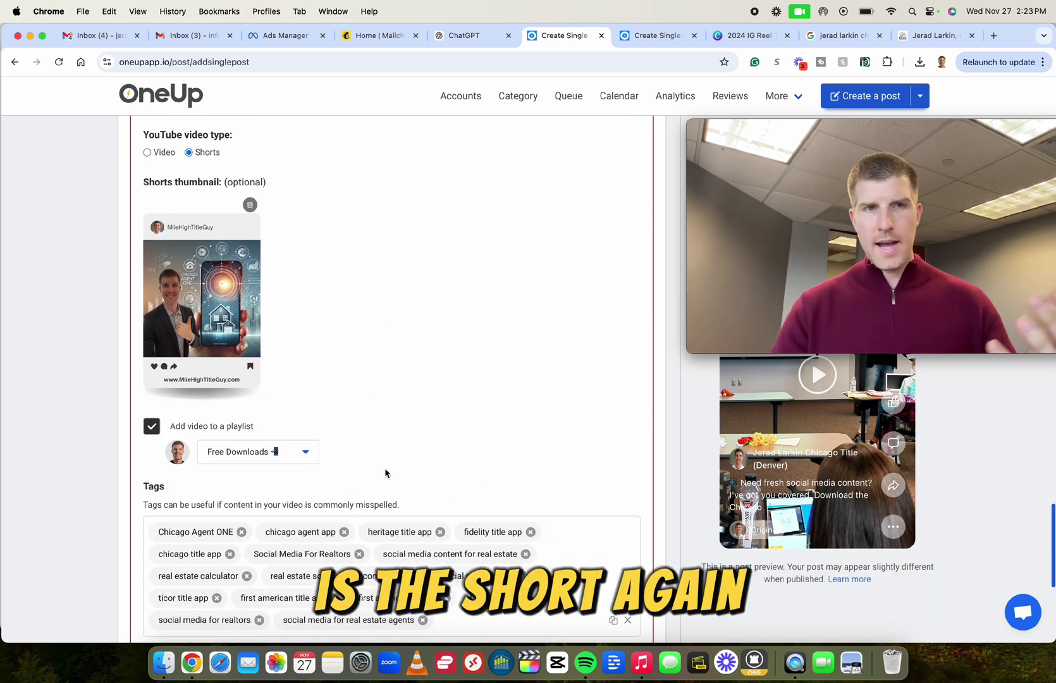
pyautogui.scroll(-2, 385, 473)
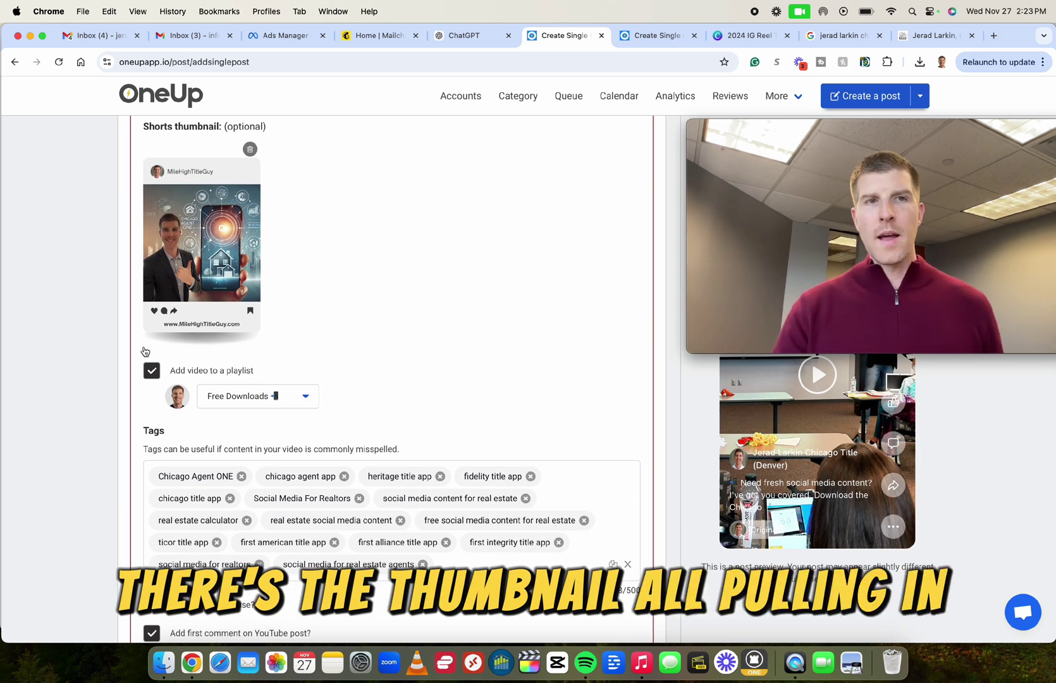
pyautogui.click(261, 398)
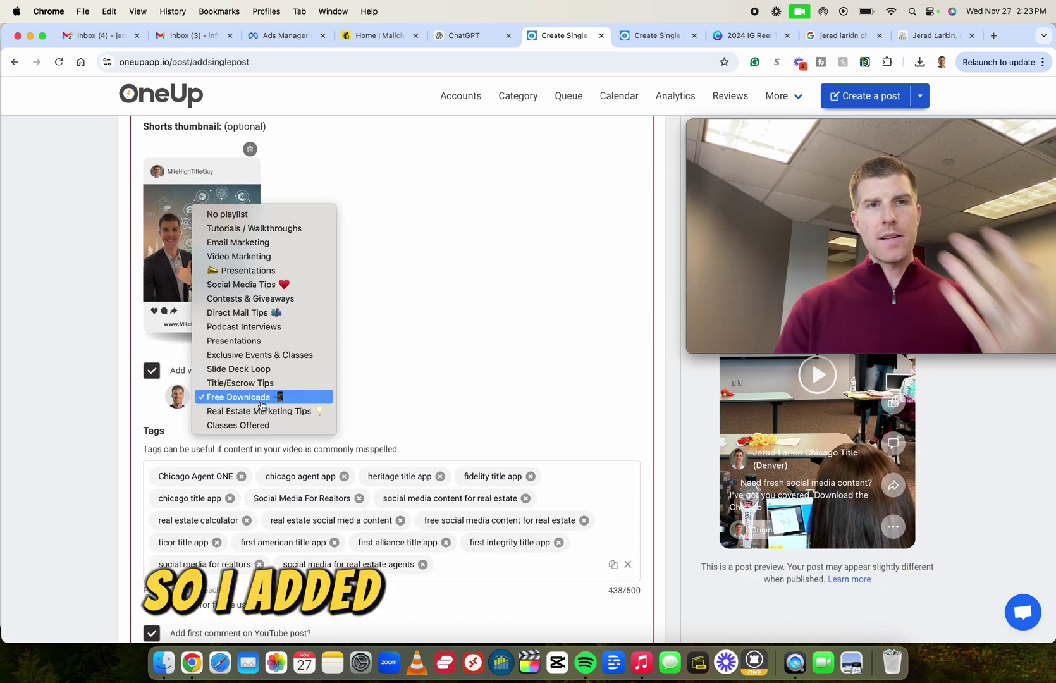
pyautogui.click(77, 420)
pyautogui.scroll(-2, 372, 479)
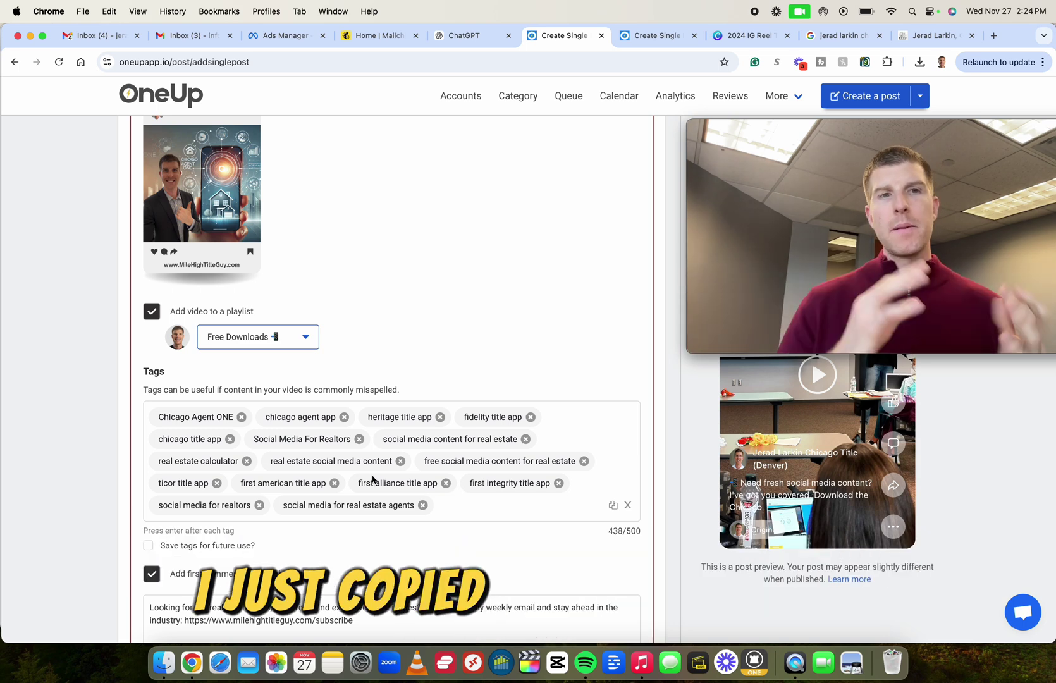
pyautogui.scroll(-5, 372, 479)
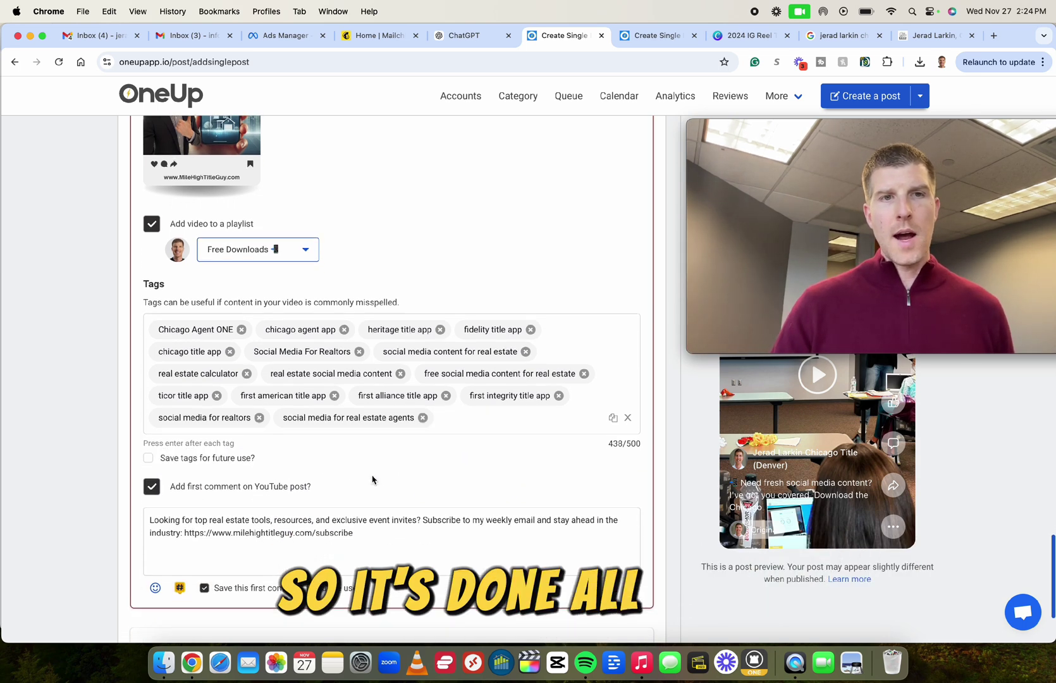
pyautogui.scroll(-3, 372, 477)
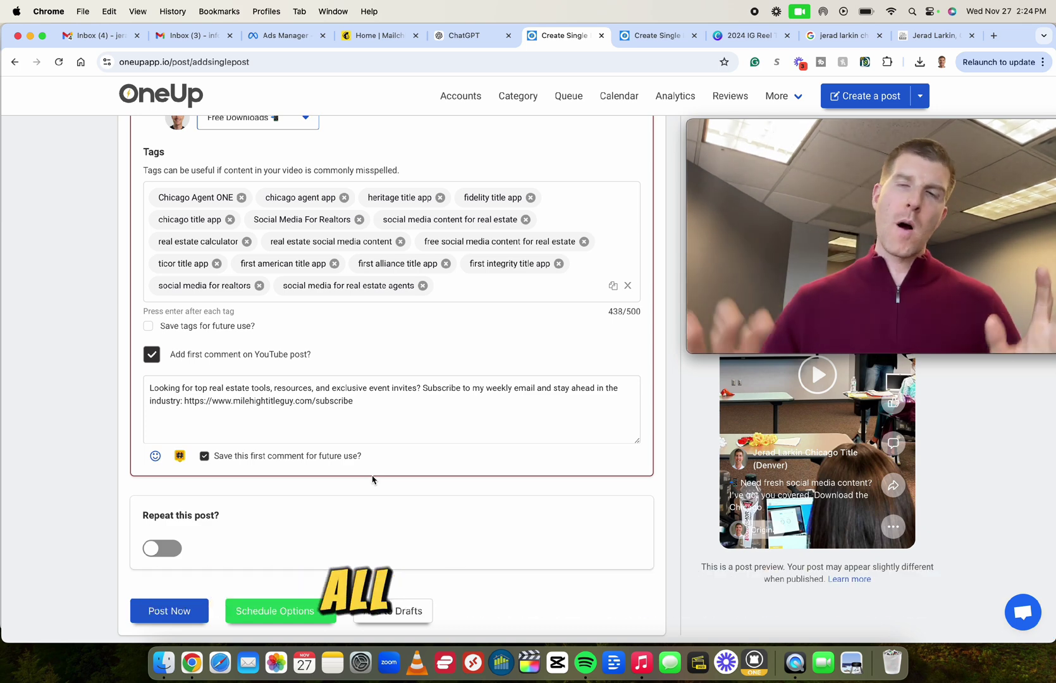
pyautogui.scroll(-1, 371, 479)
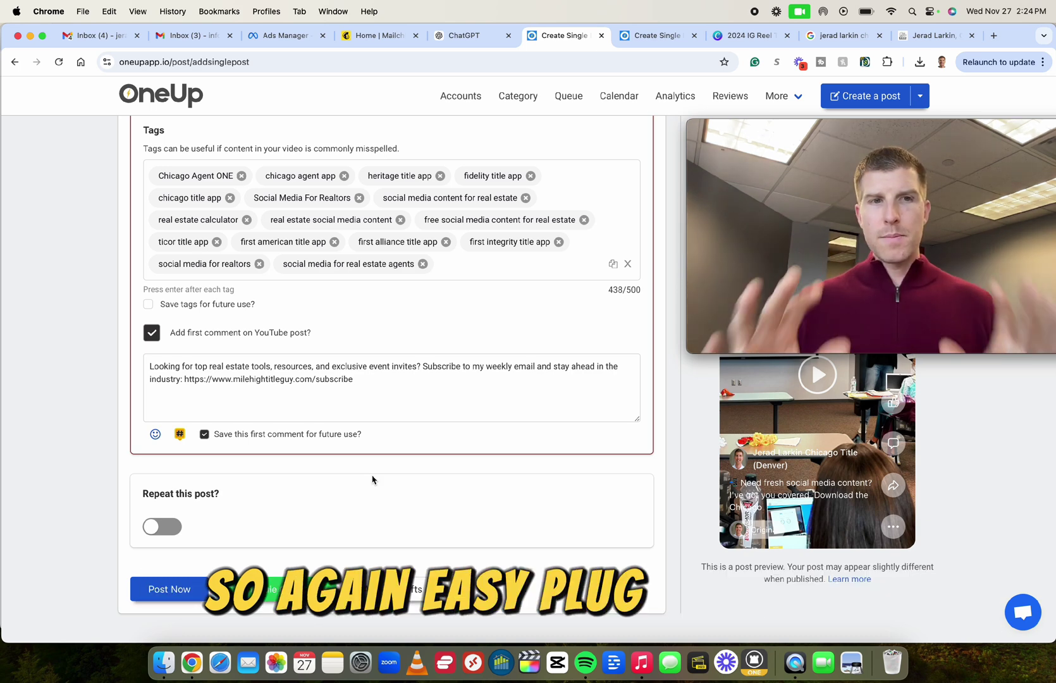
pyautogui.click(280, 589)
pyautogui.click(273, 566)
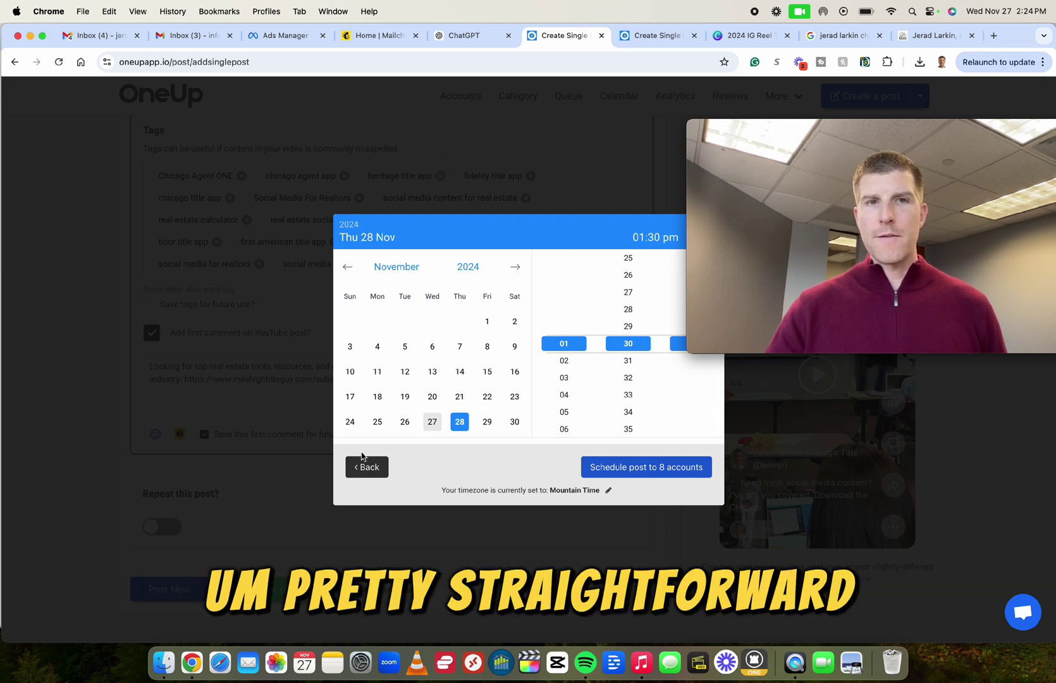
pyautogui.click(850, 131)
pyautogui.moveTo(851, 131); pyautogui.dragTo(764, 193)
pyautogui.click(550, 362)
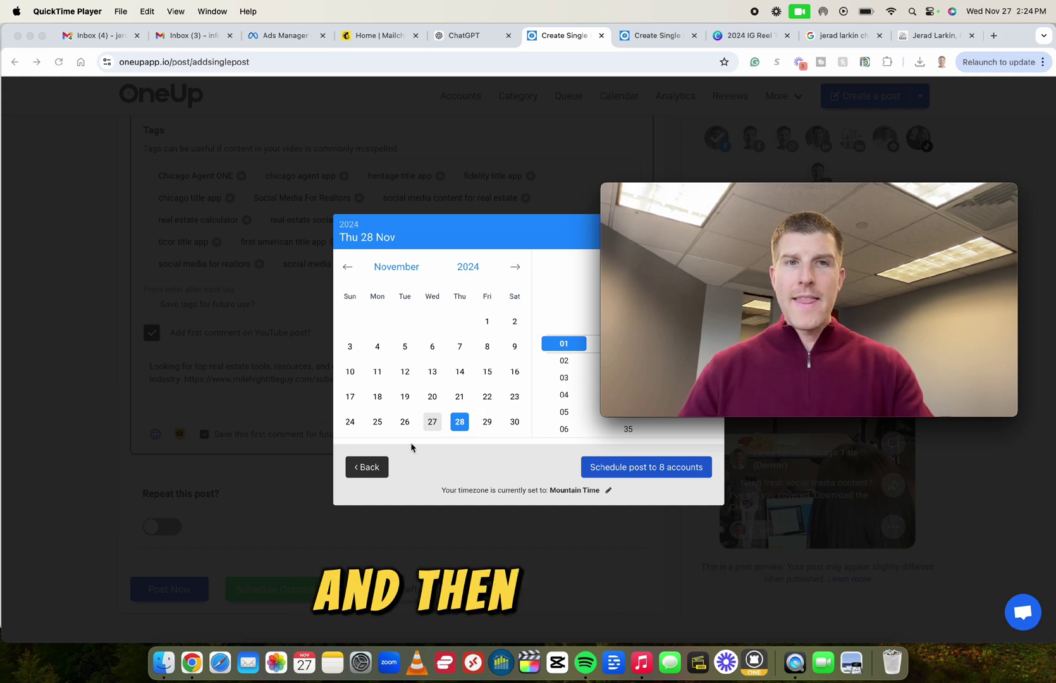
pyautogui.click(366, 468)
pyautogui.scroll(15, 430, 484)
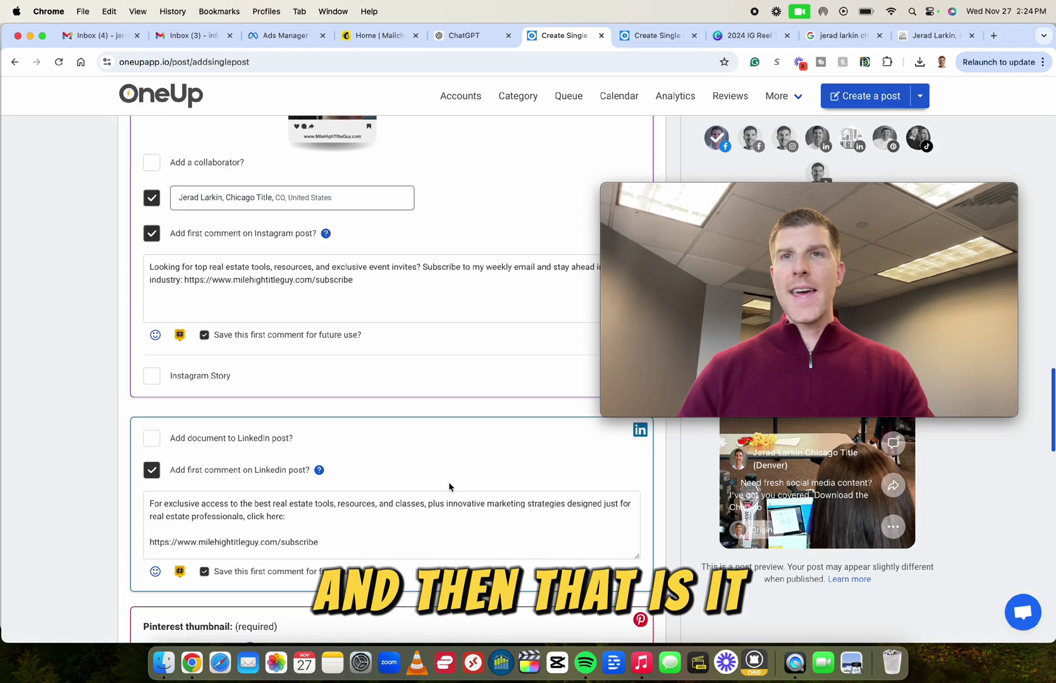
pyautogui.scroll(5, 450, 248)
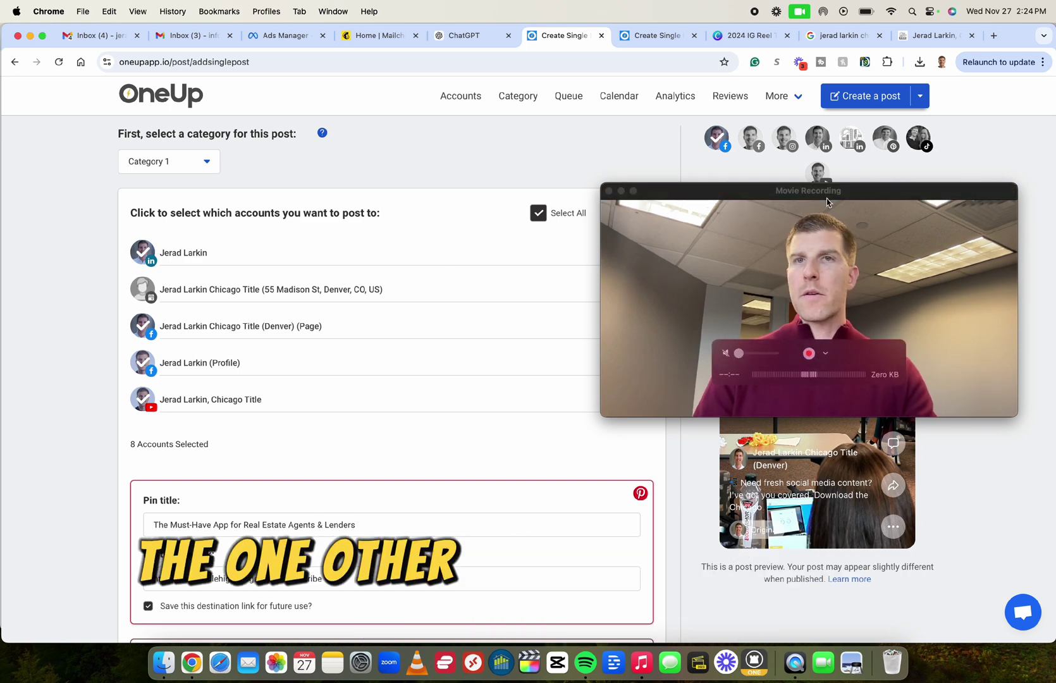
pyautogui.click(821, 192)
pyautogui.moveTo(821, 192); pyautogui.dragTo(848, 199)
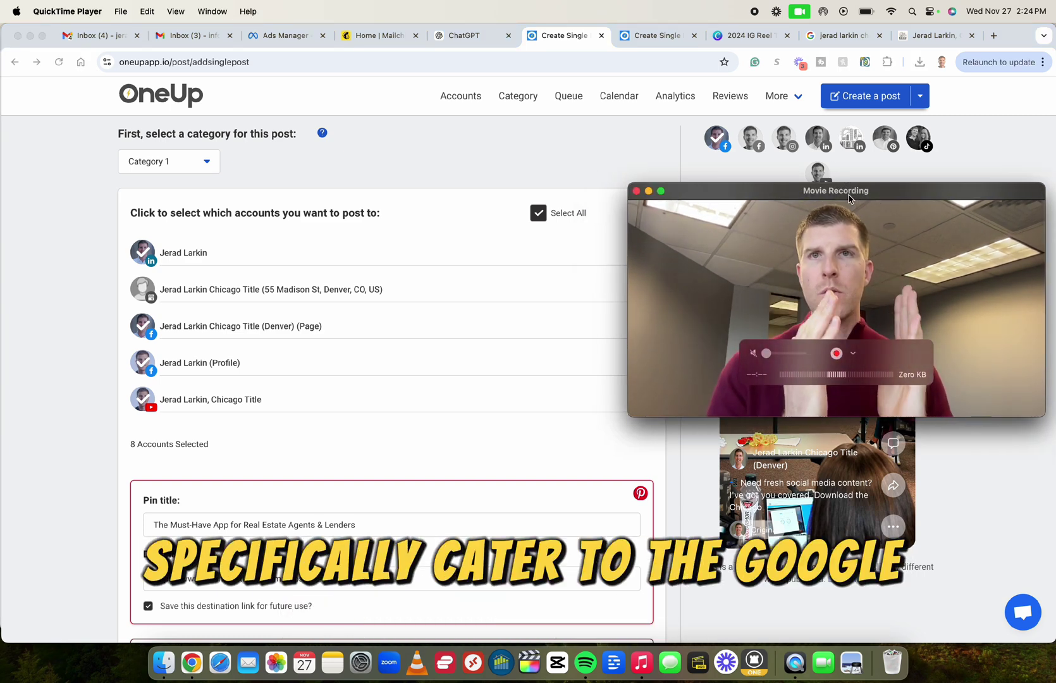
# Switch to the Google results tab and scroll the Business Profile knowledge panel
pyautogui.click(848, 35)
pyautogui.click(765, 208)
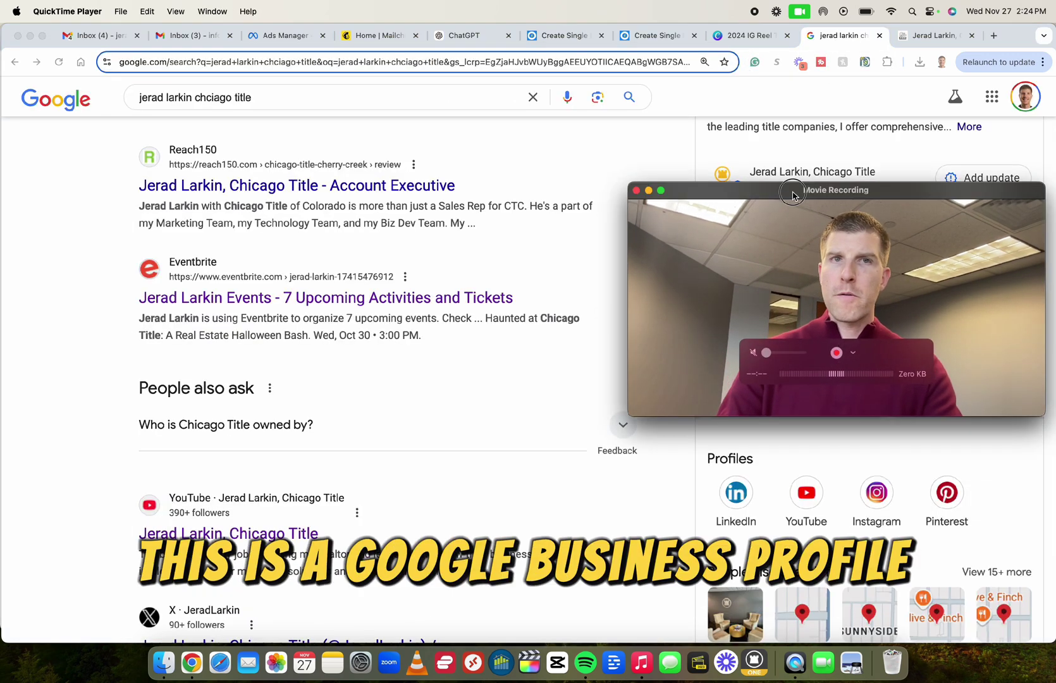
pyautogui.moveTo(766, 207); pyautogui.dragTo(294, 193)
pyautogui.scroll(10, 680, 238)
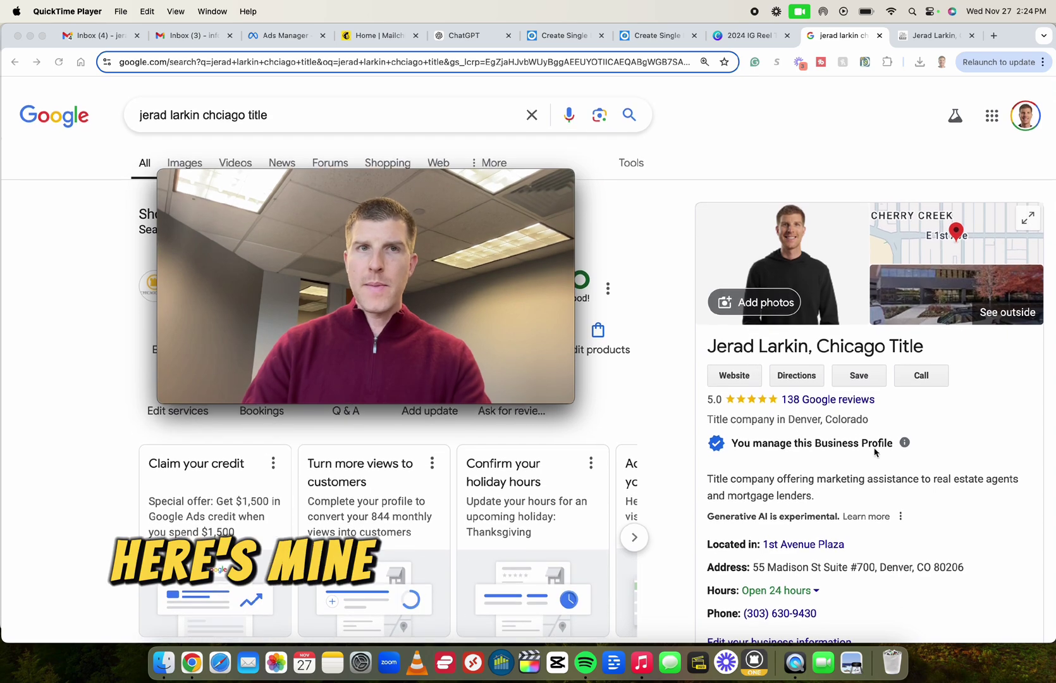
pyautogui.scroll(-5, 883, 436)
pyautogui.scroll(-12, 886, 424)
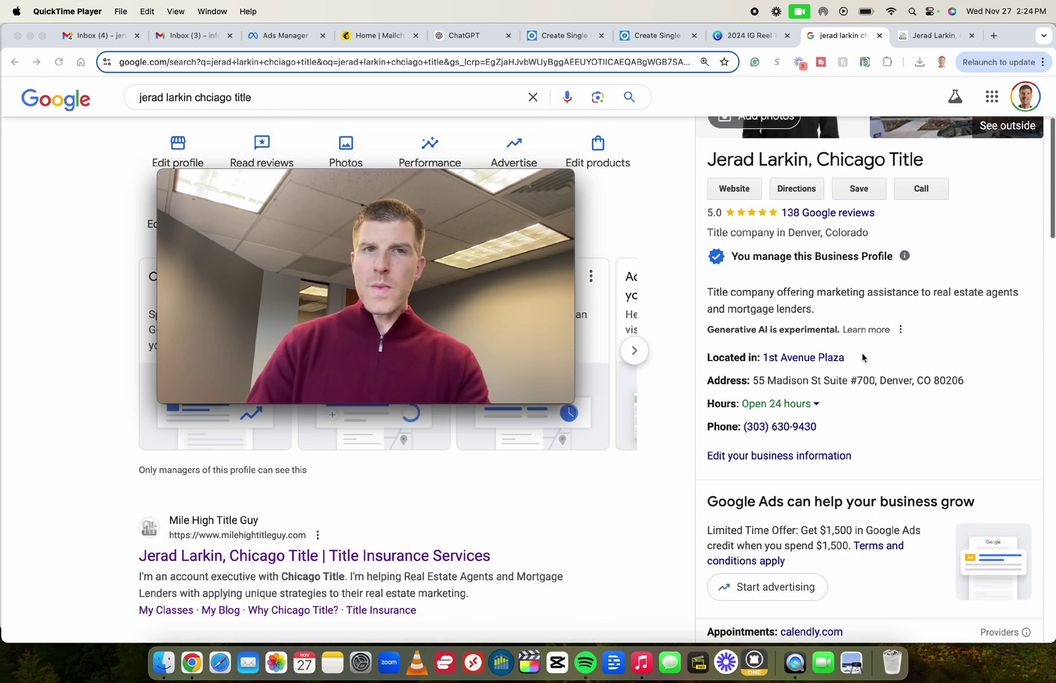
pyautogui.scroll(-15, 862, 357)
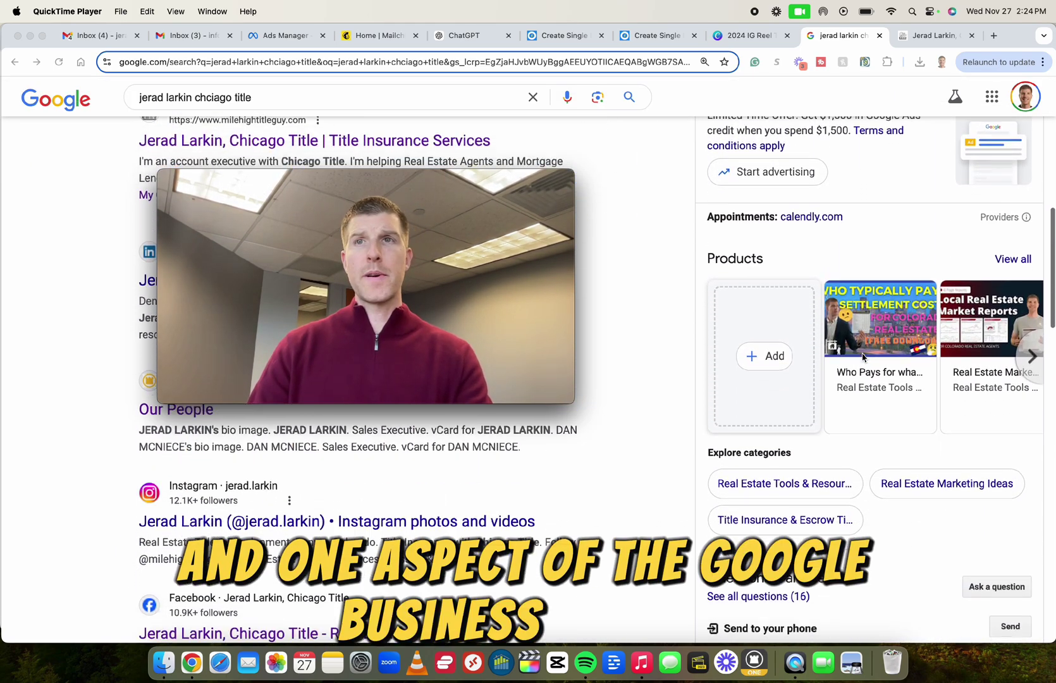
pyautogui.scroll(-12, 862, 357)
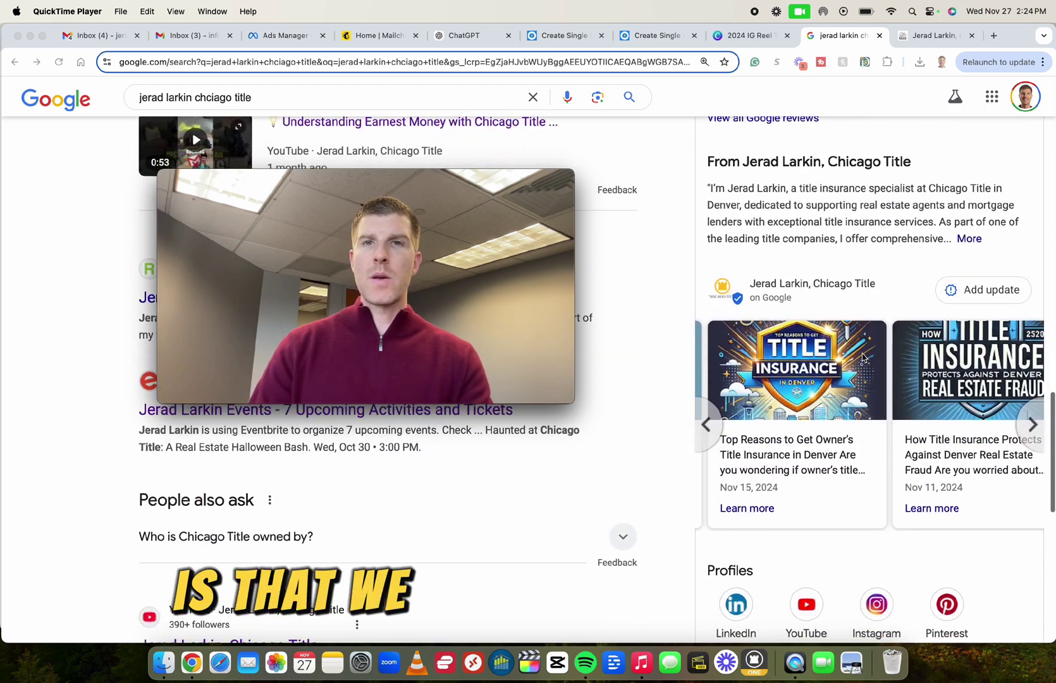
pyautogui.scroll(1, 841, 239)
# Open the Add update form, then close it without posting
pyautogui.click(969, 330)
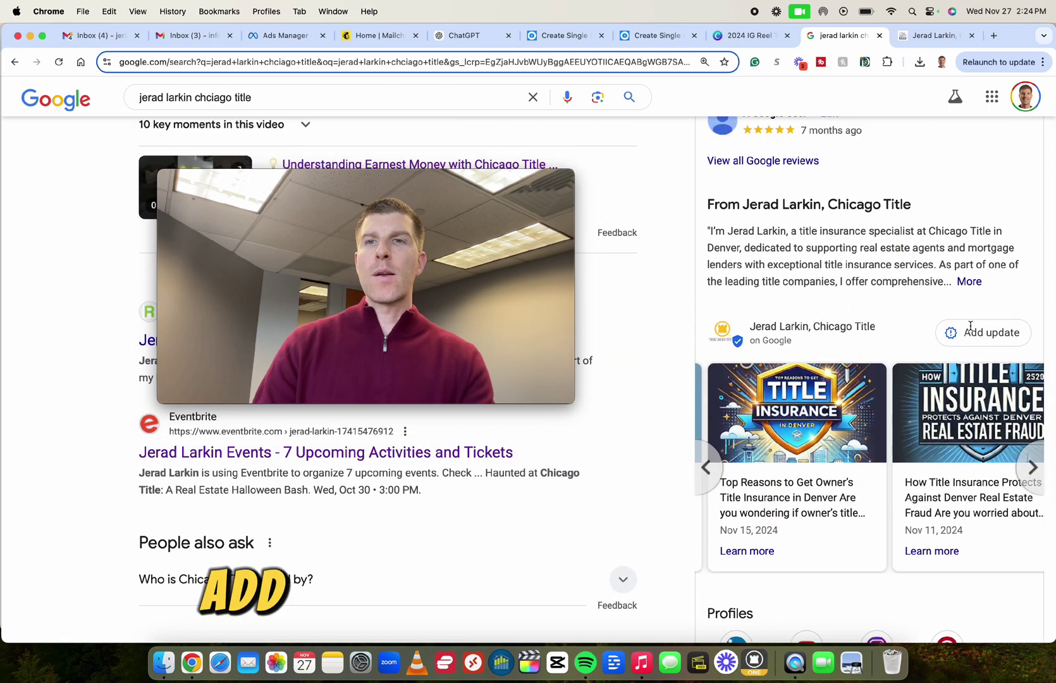
pyautogui.click(978, 337)
pyautogui.click(519, 187)
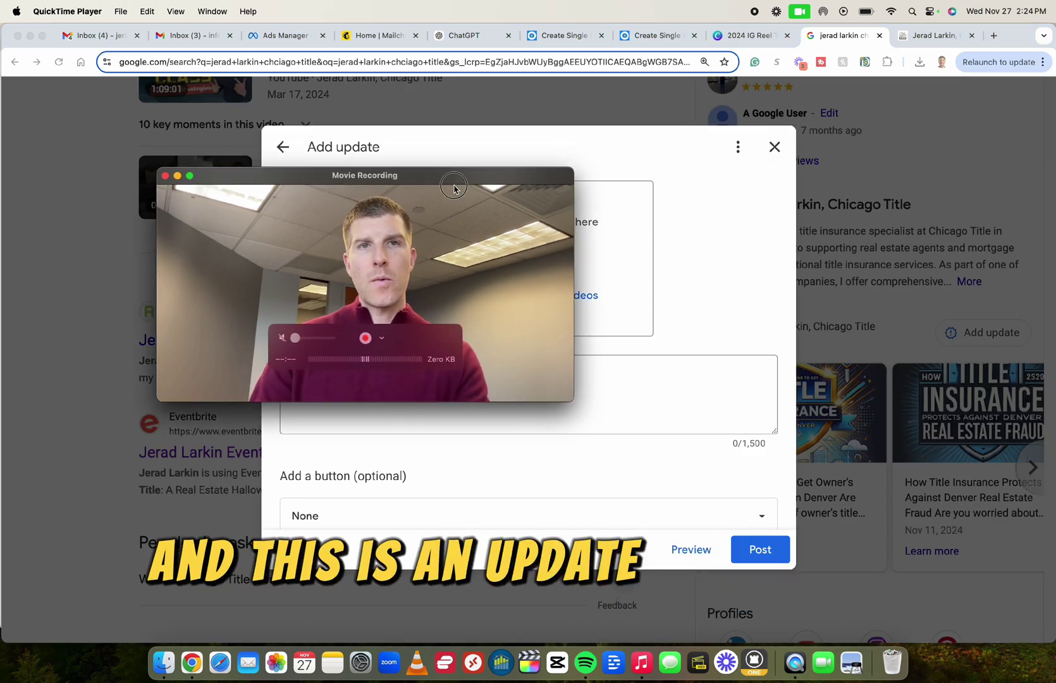
pyautogui.moveTo(520, 187); pyautogui.dragTo(1027, 369)
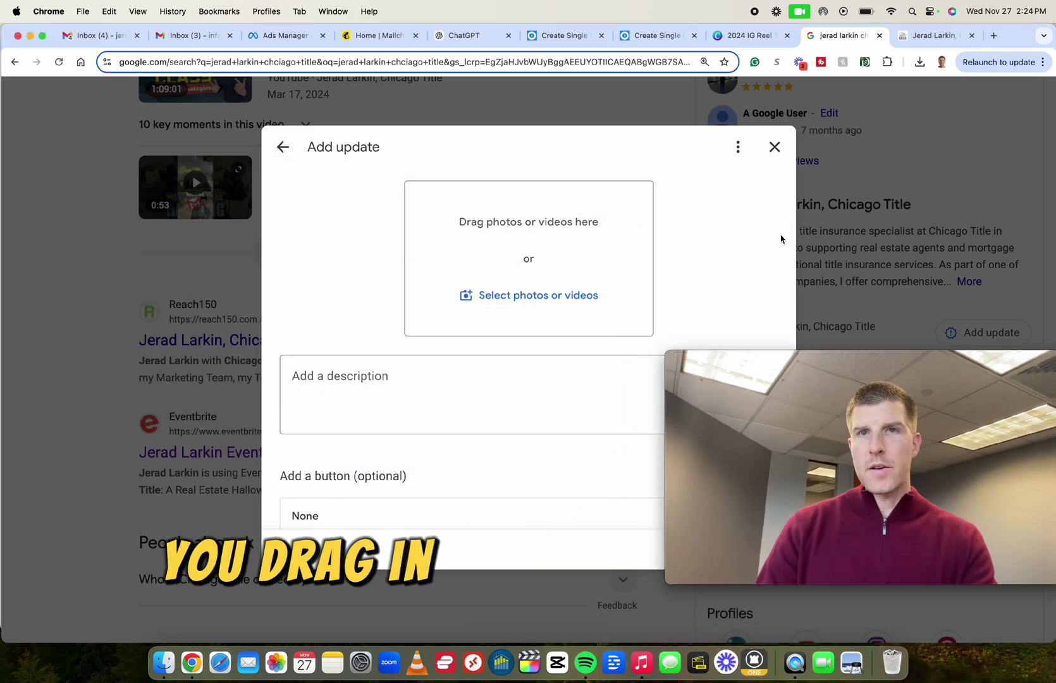
pyautogui.click(774, 147)
# Page through the earlier posted updates and expand the full business description
pyautogui.moveTo(887, 368); pyautogui.dragTo(327, 160)
pyautogui.click(844, 222)
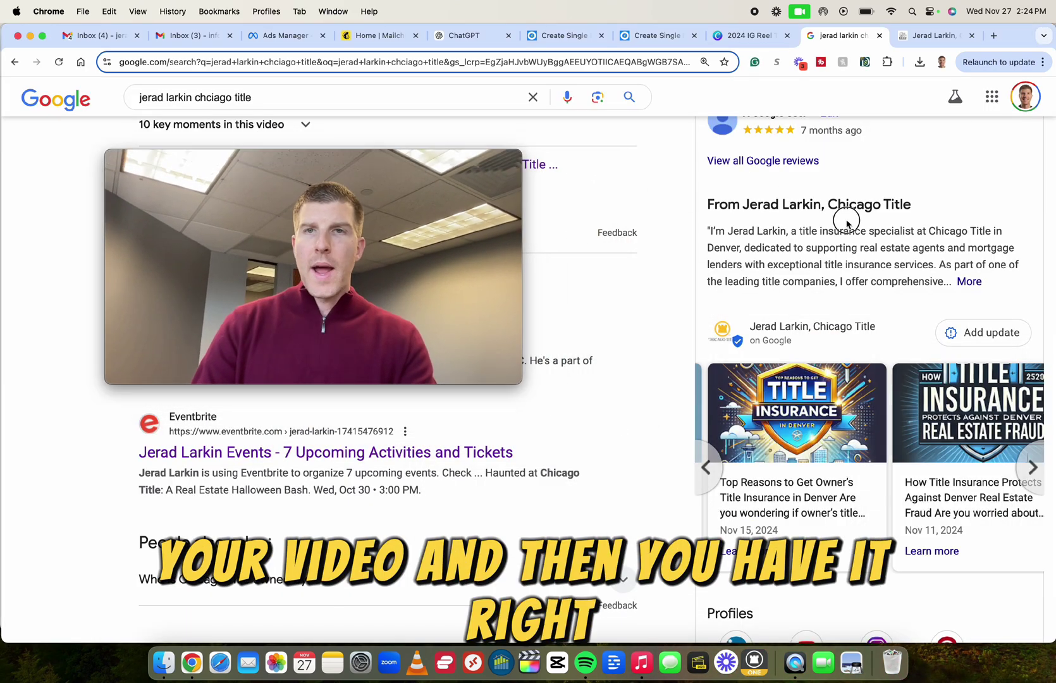
pyautogui.click(708, 468)
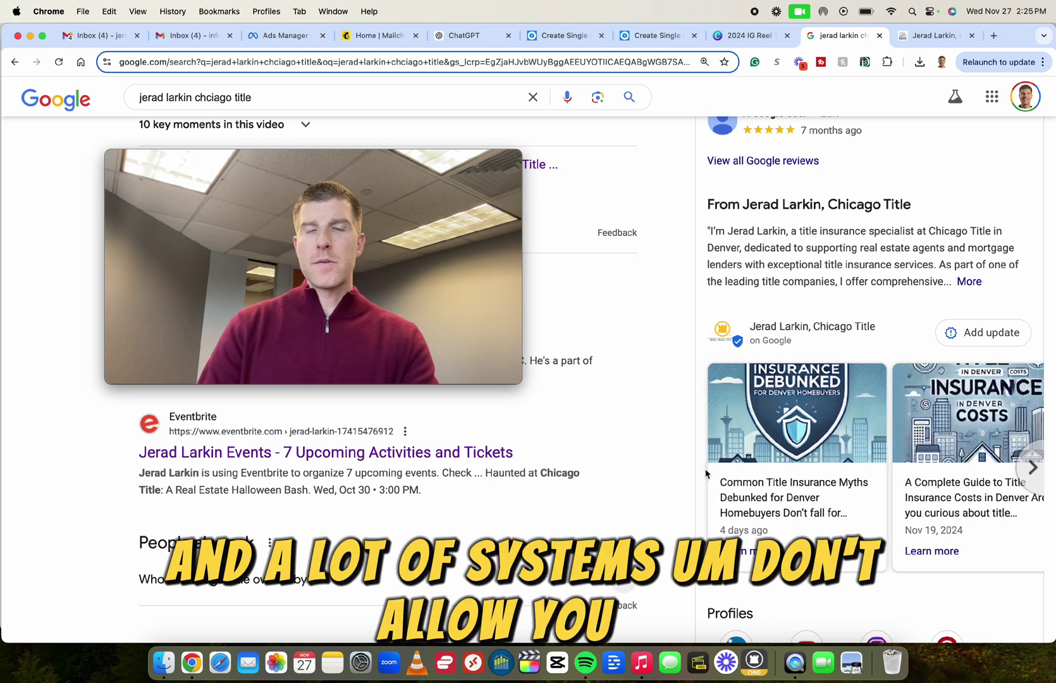
pyautogui.click(801, 260)
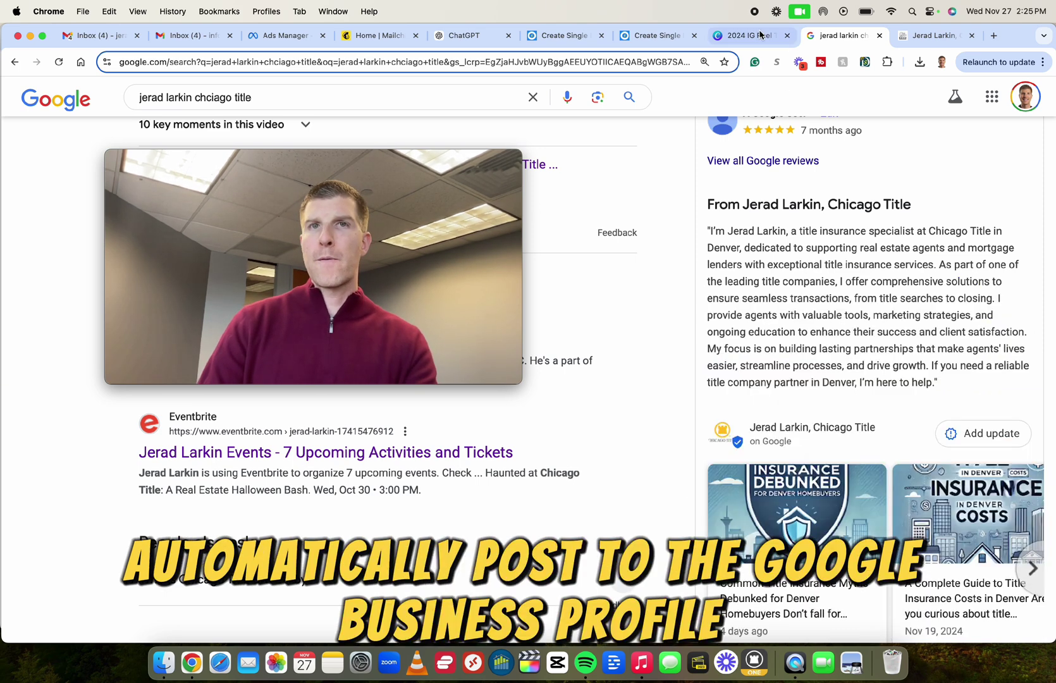
# Choose Auto-post FROM social networks or RSS feeds and leave the unsaved post draft
pyautogui.click(654, 36)
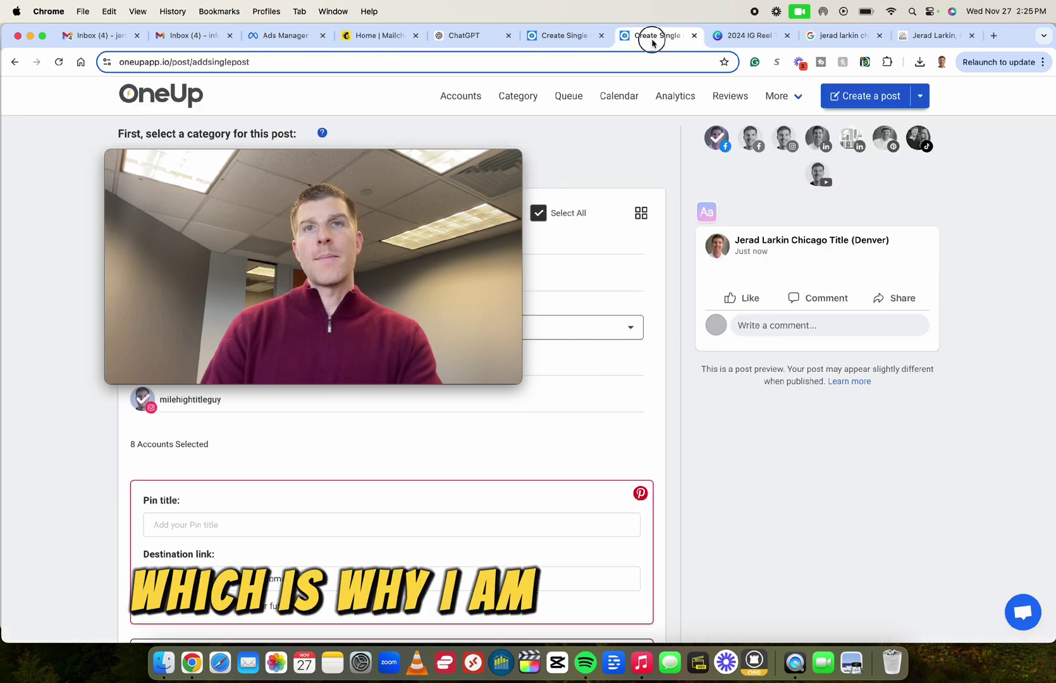
pyautogui.moveTo(356, 160); pyautogui.dragTo(422, 293)
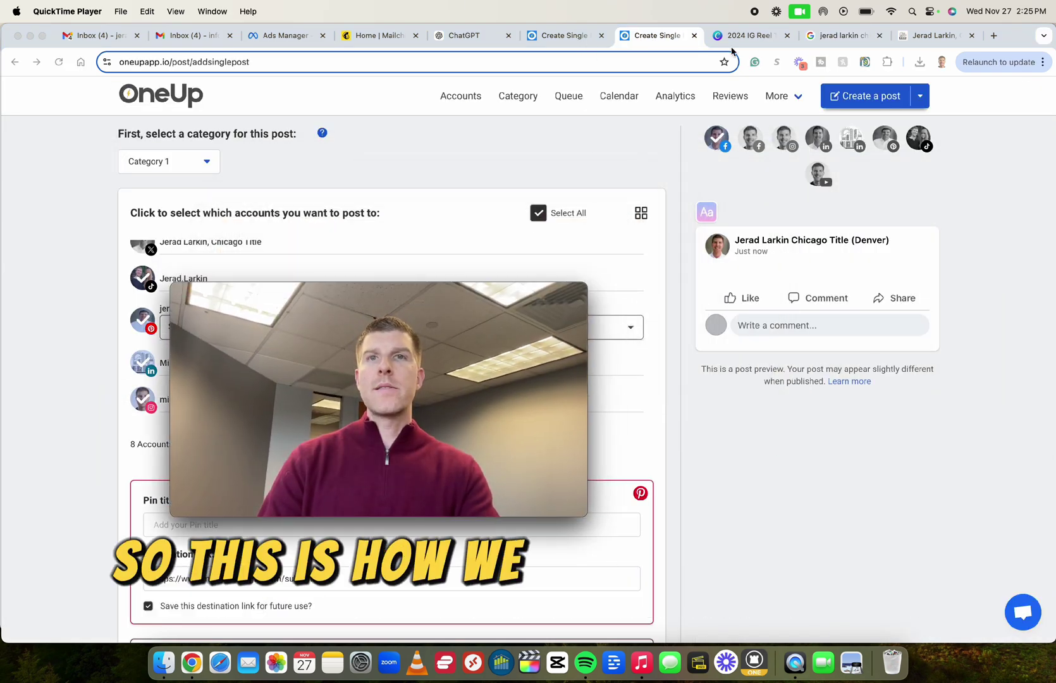
pyautogui.click(551, 39)
pyautogui.click(658, 36)
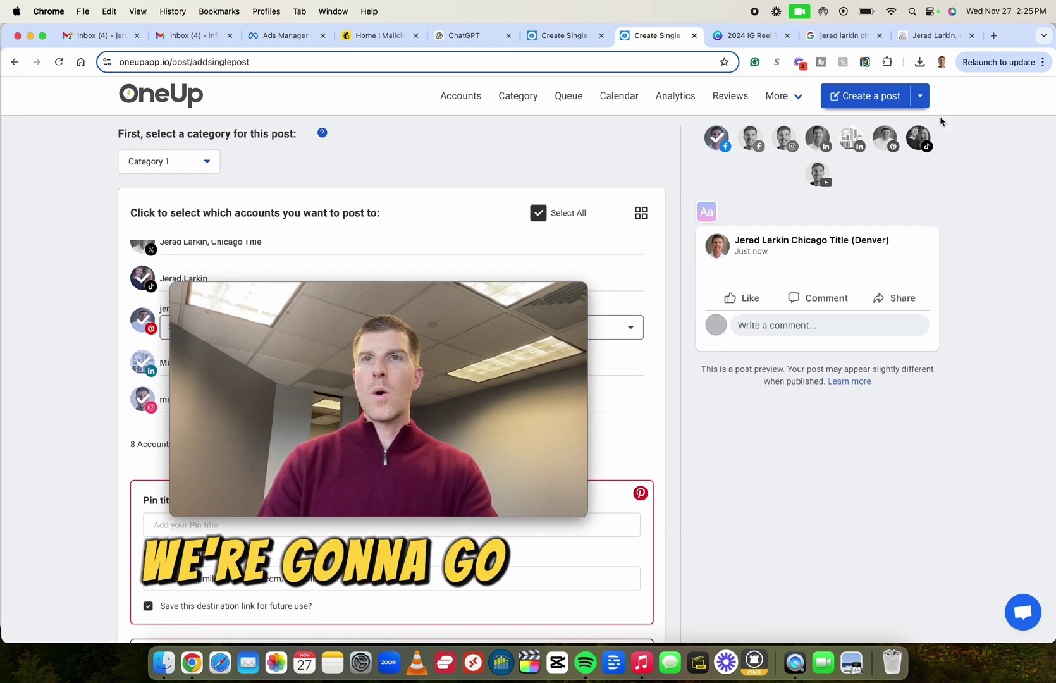
pyautogui.click(918, 95)
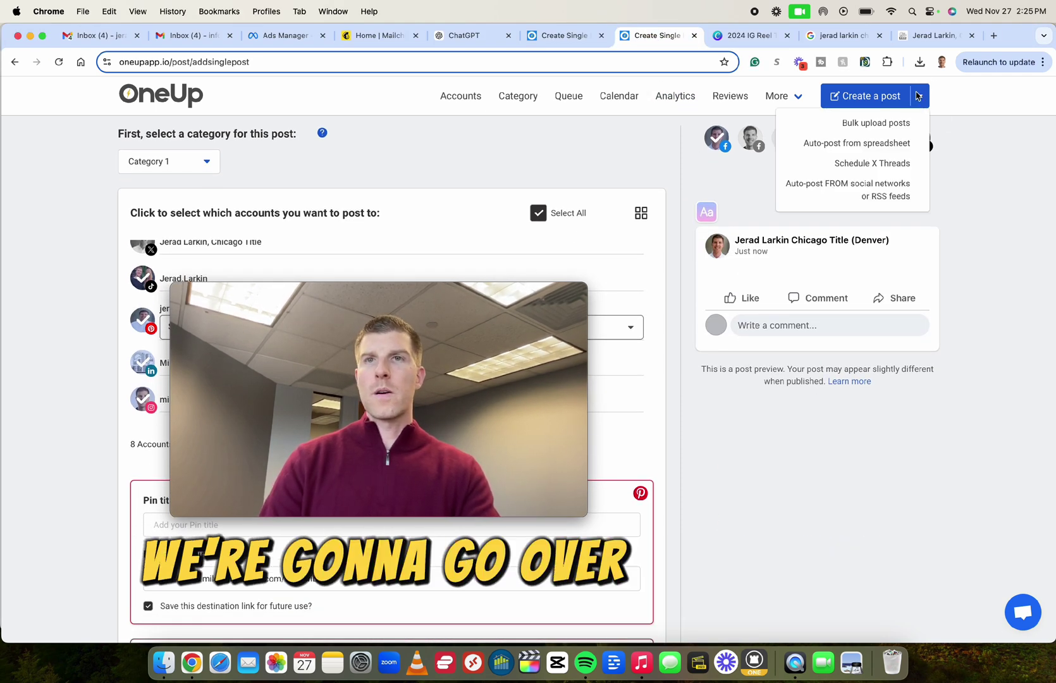
pyautogui.click(875, 193)
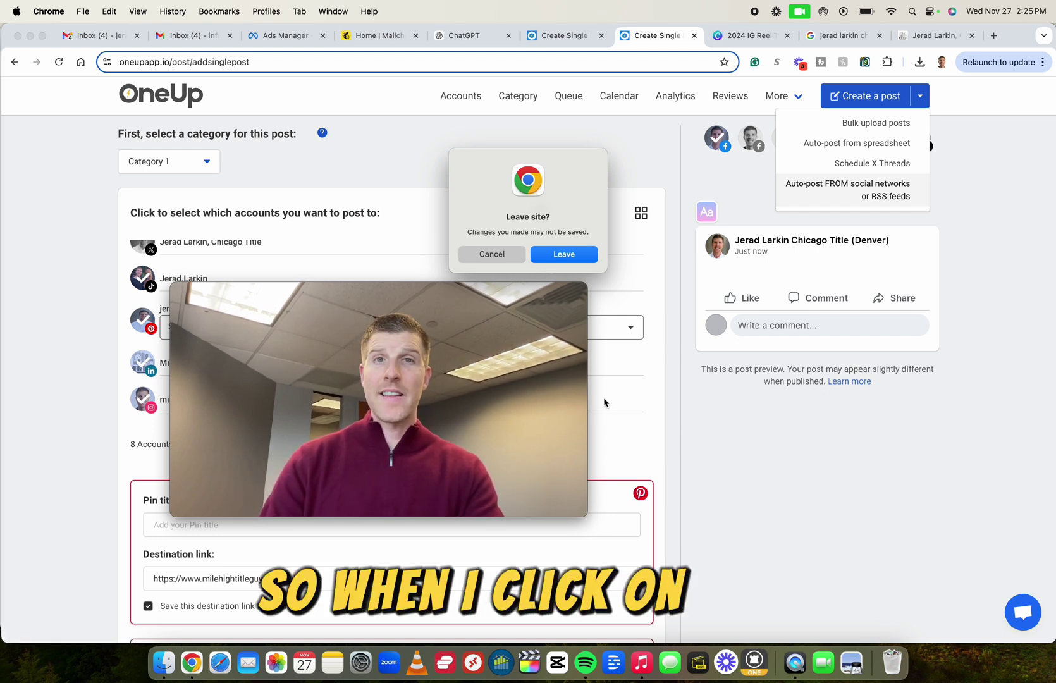
pyautogui.click(555, 254)
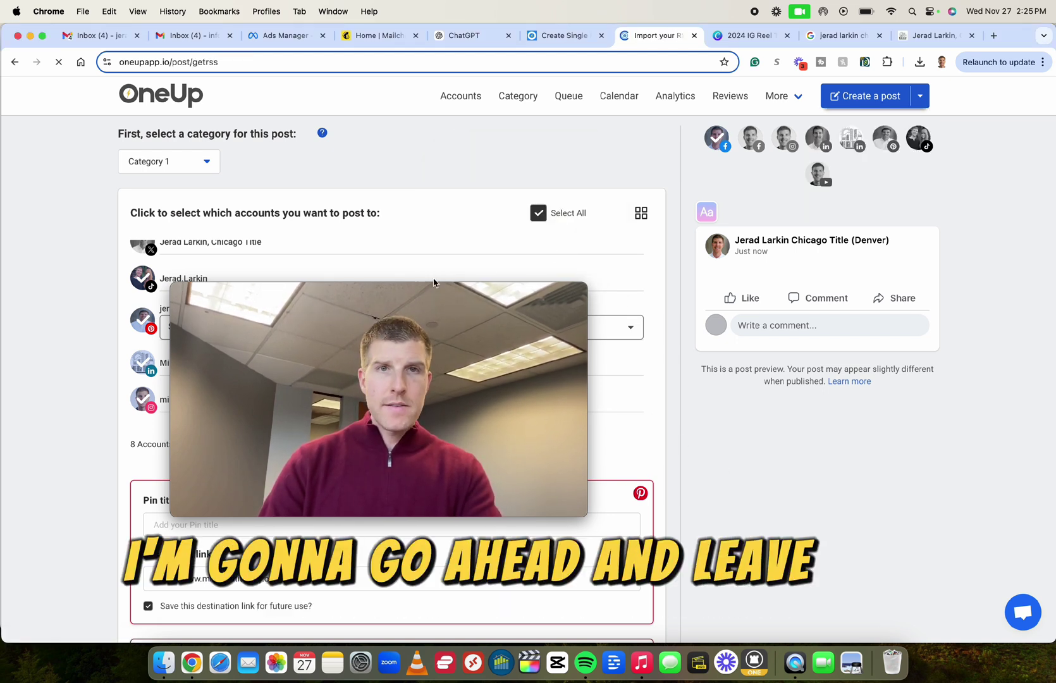
# Choose Add New Feed > Auto-post FROM a Facebook Page to bring up its form
pyautogui.moveTo(376, 290); pyautogui.dragTo(811, 271)
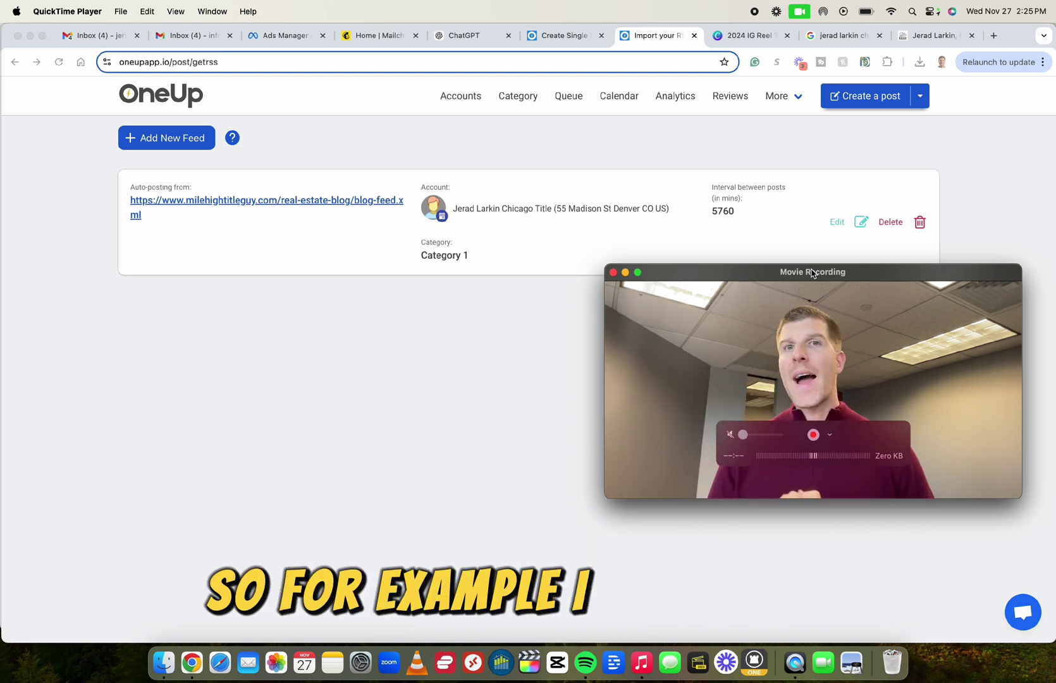
pyautogui.click(171, 140)
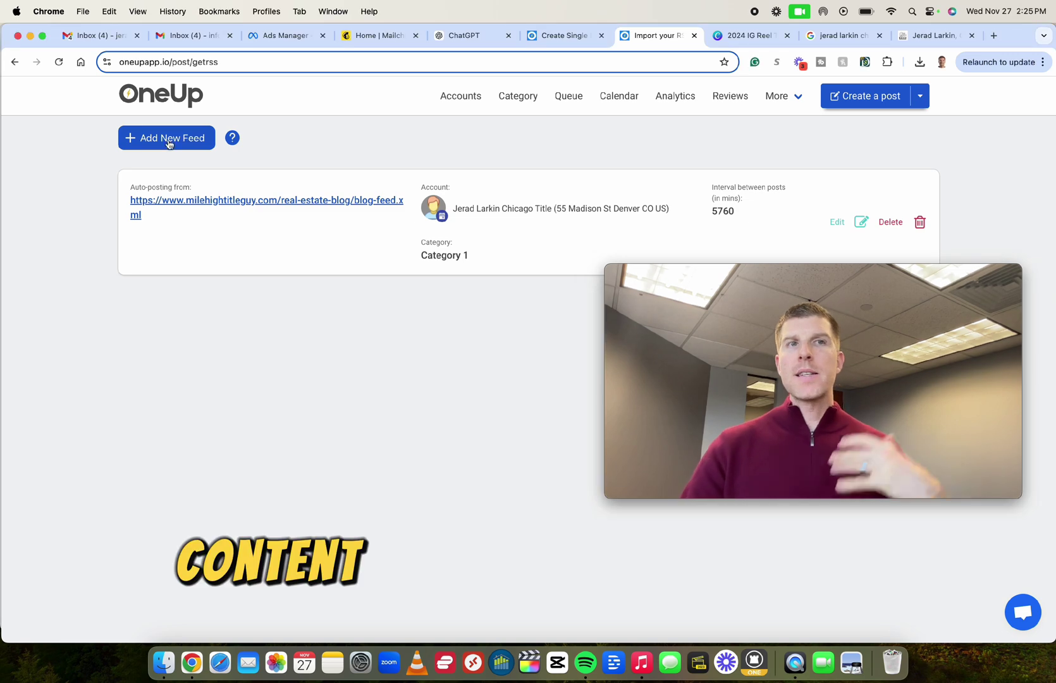
pyautogui.click(167, 138)
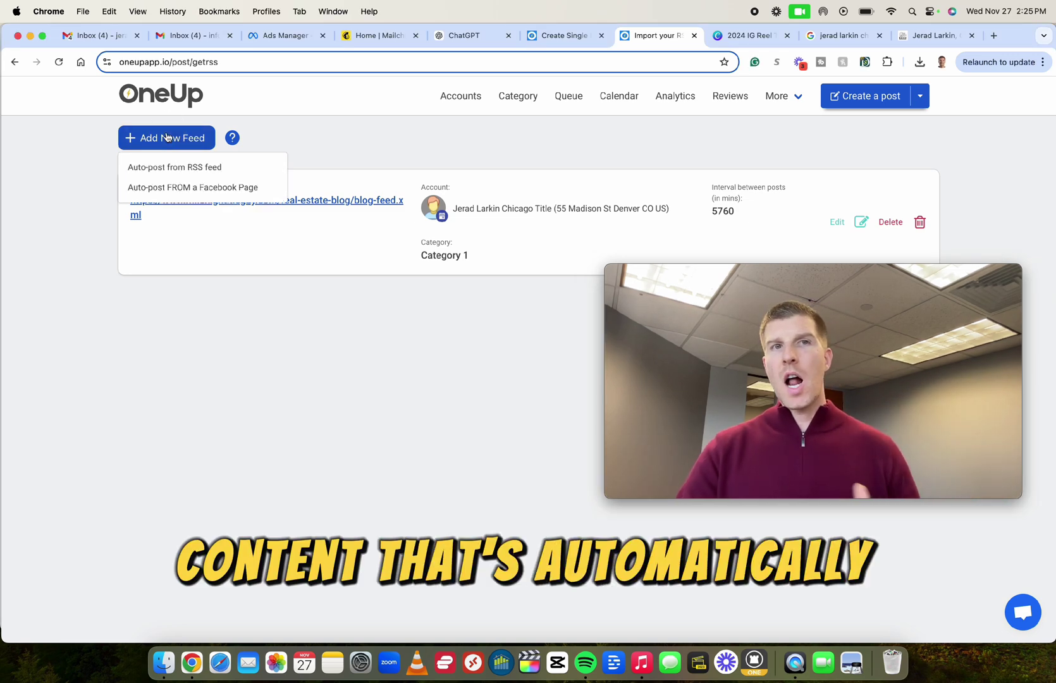
pyautogui.click(166, 188)
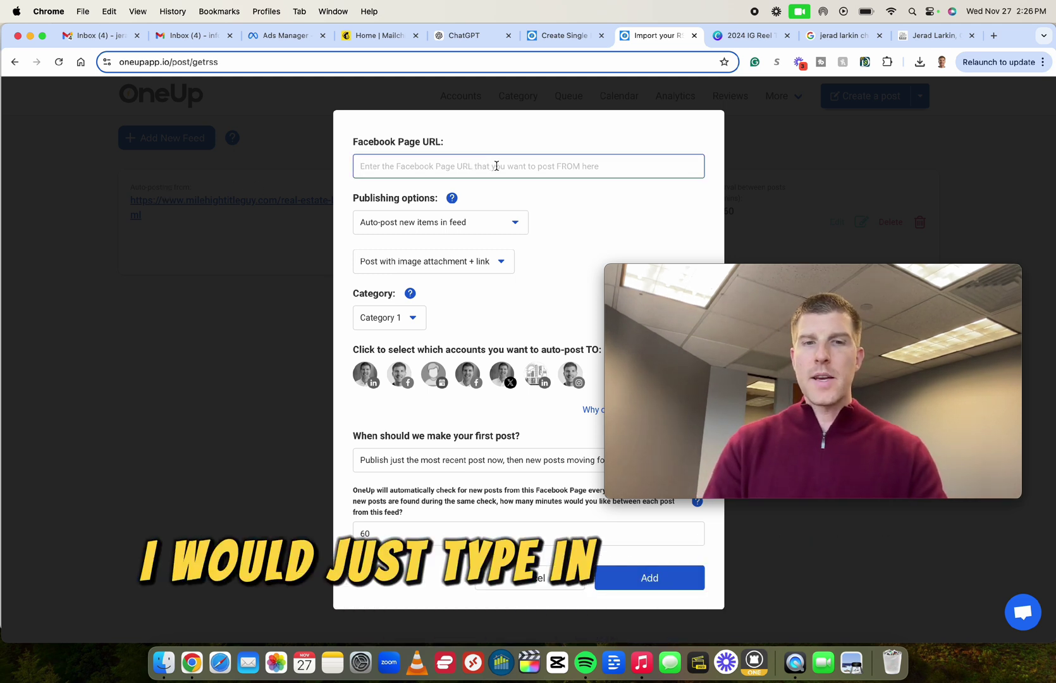
# Open the Facebook page in the browser and copy its address
pyautogui.click(572, 57)
pyautogui.write('fa')
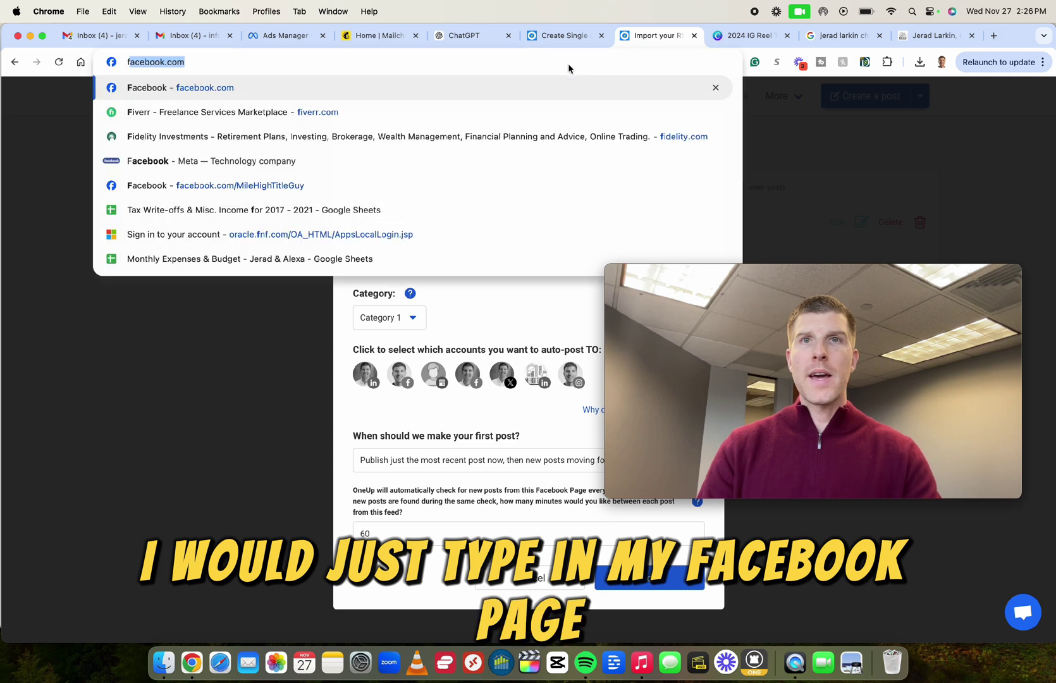
pyautogui.click(424, 113)
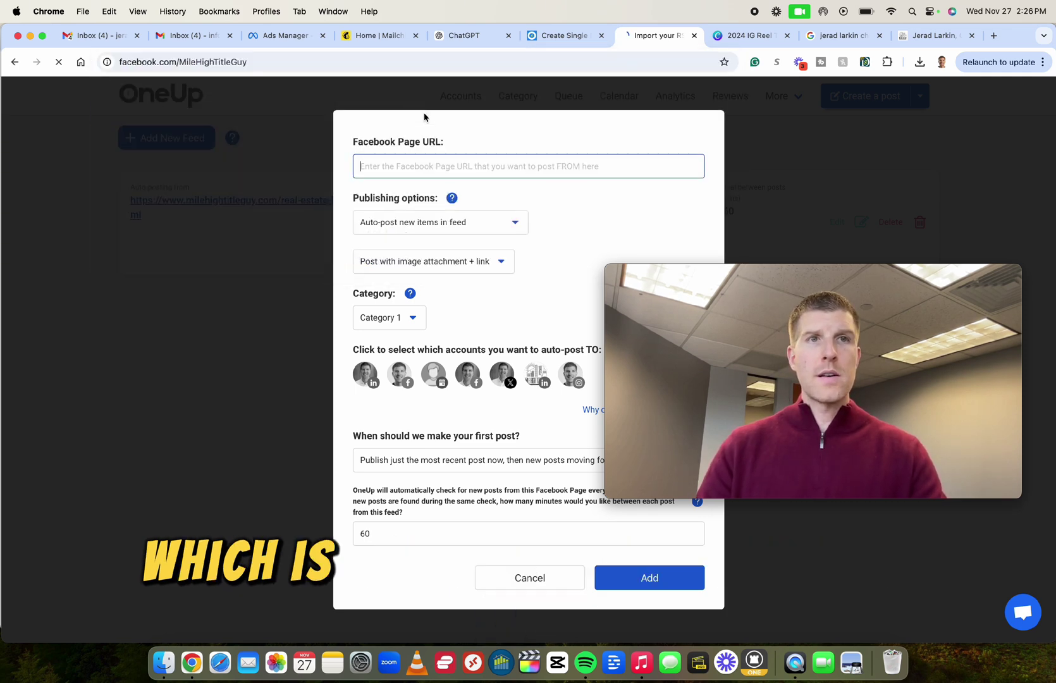
pyautogui.click(332, 63)
pyautogui.click(14, 62)
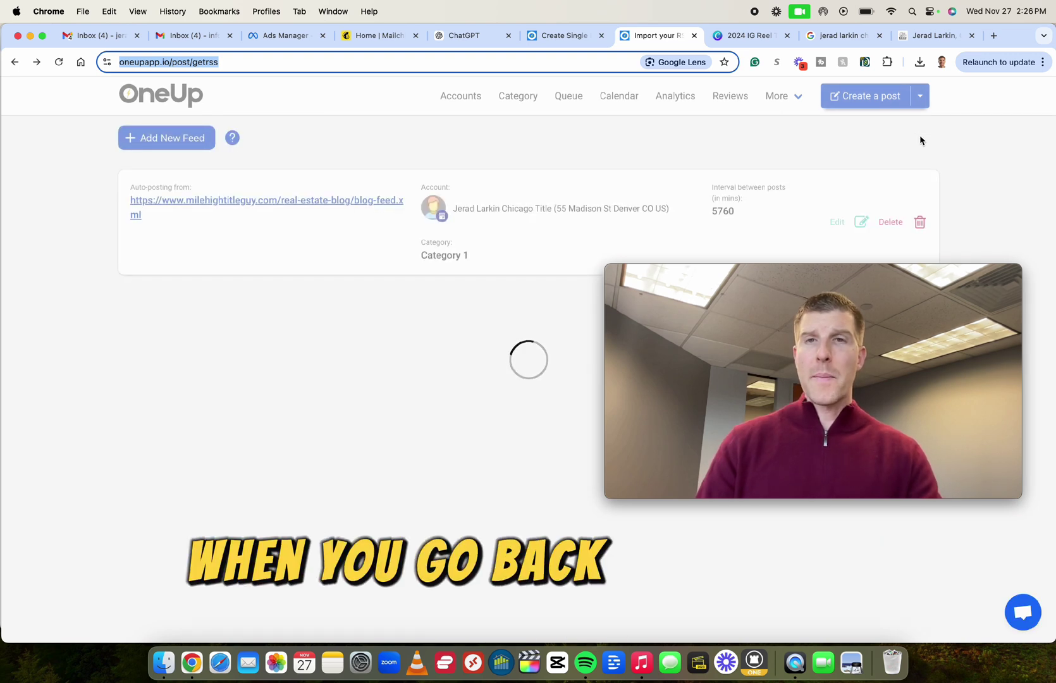
# Reopen the Facebook Page feed form with the page URL filled in
pyautogui.click(213, 139)
pyautogui.click(161, 139)
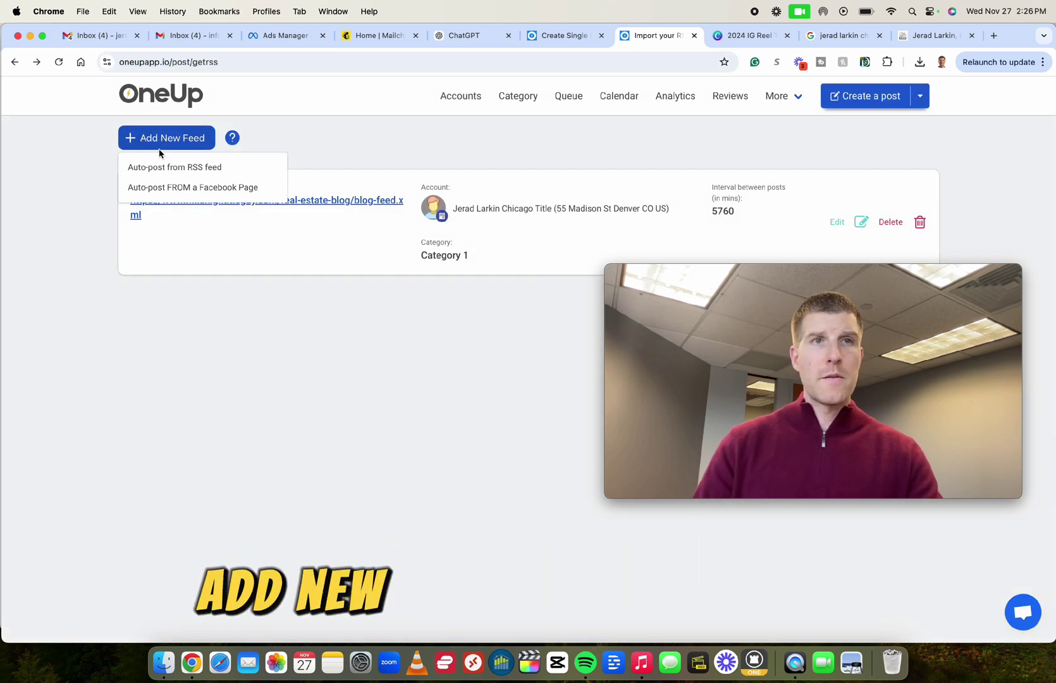
pyautogui.click(177, 187)
pyautogui.click(428, 167)
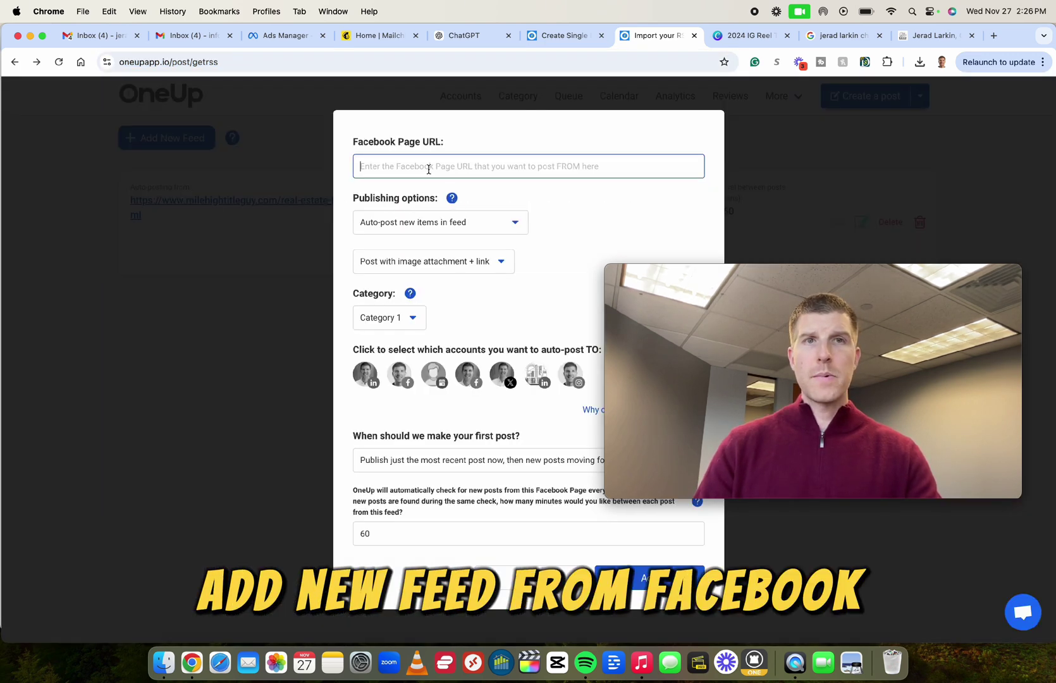
pyautogui.press('Tab')
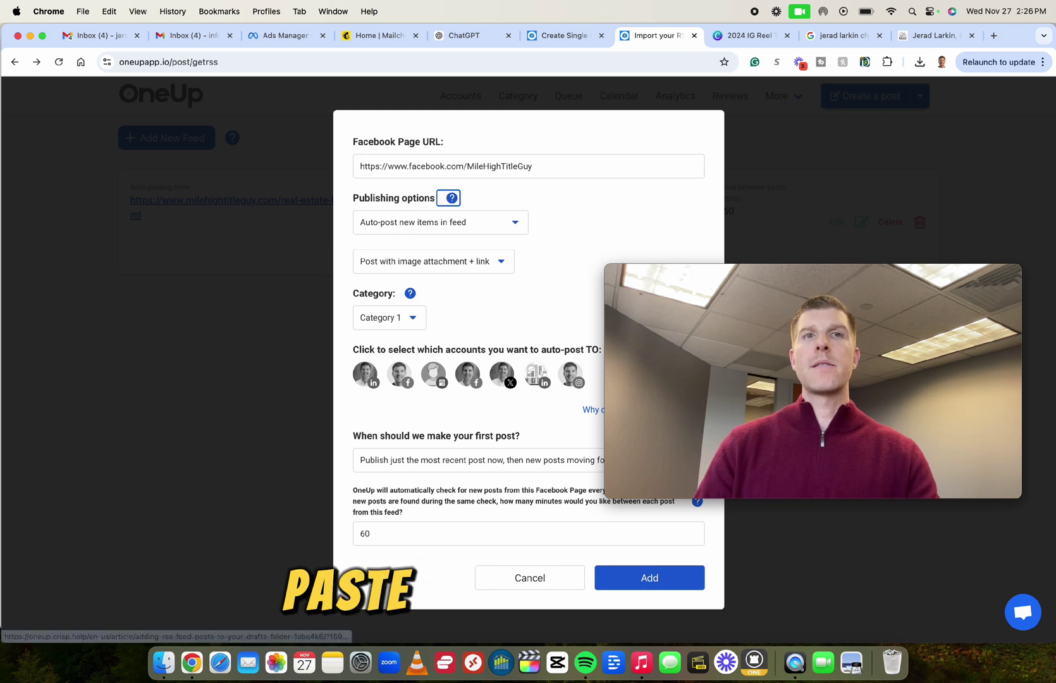
# Set format to 'Post with image attachment + link', keep Category 1, and target Google My Business
pyautogui.click(429, 230)
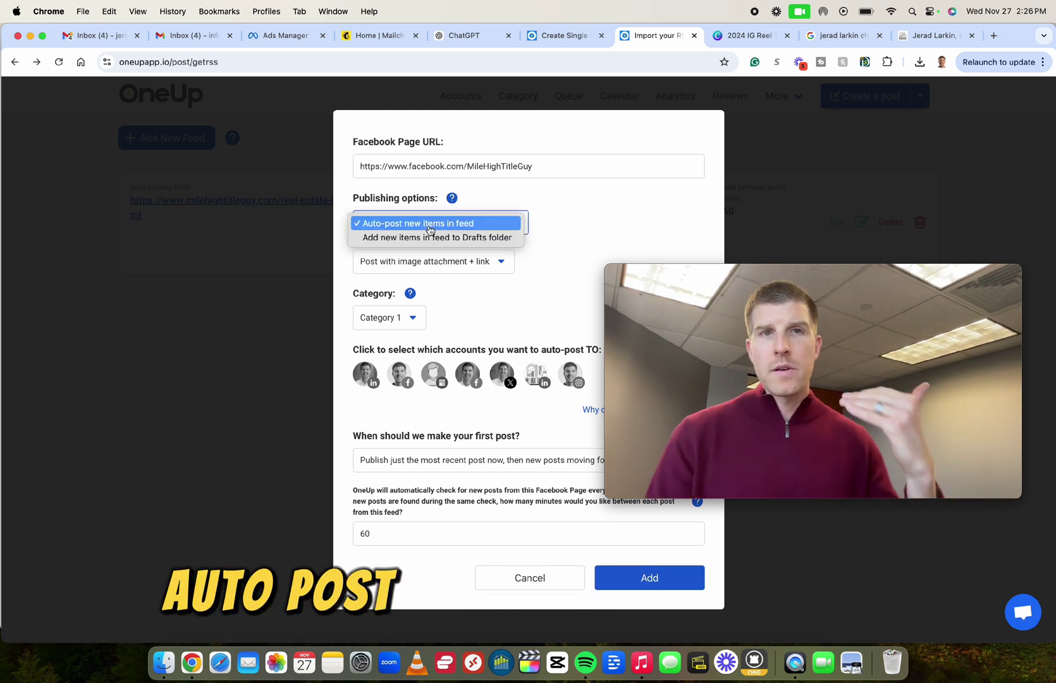
pyautogui.click(638, 210)
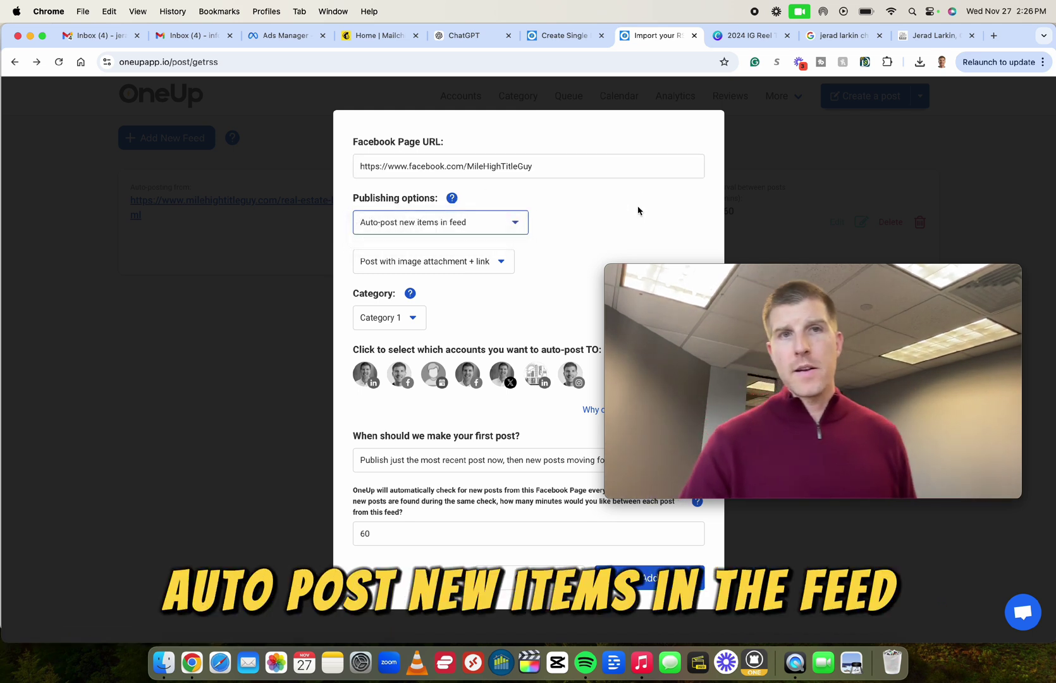
pyautogui.click(478, 264)
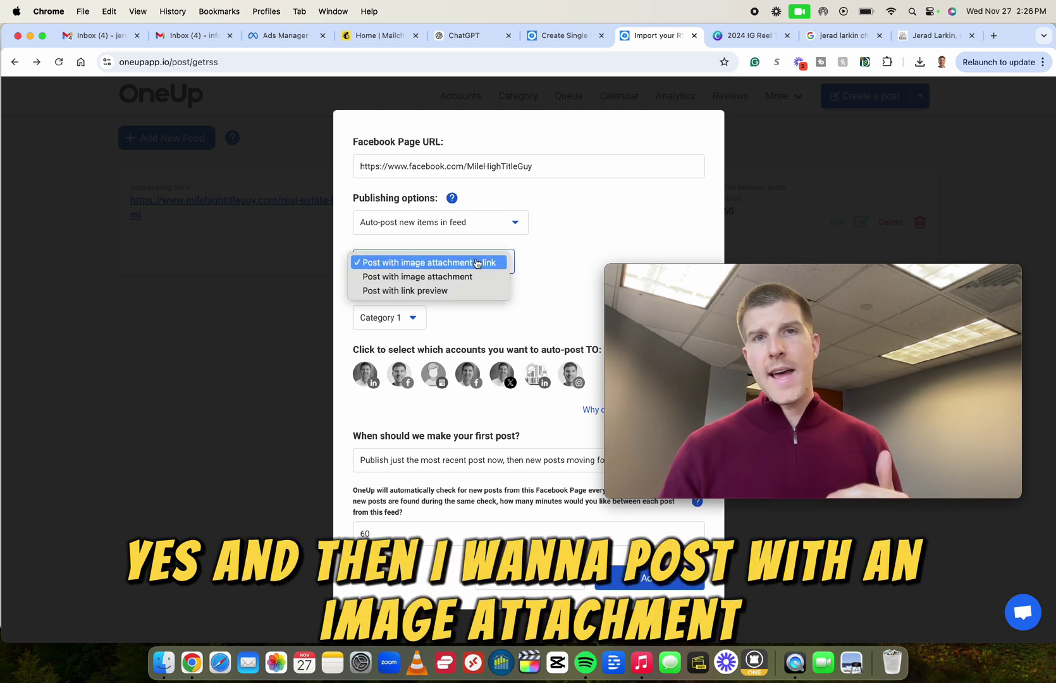
pyautogui.click(478, 263)
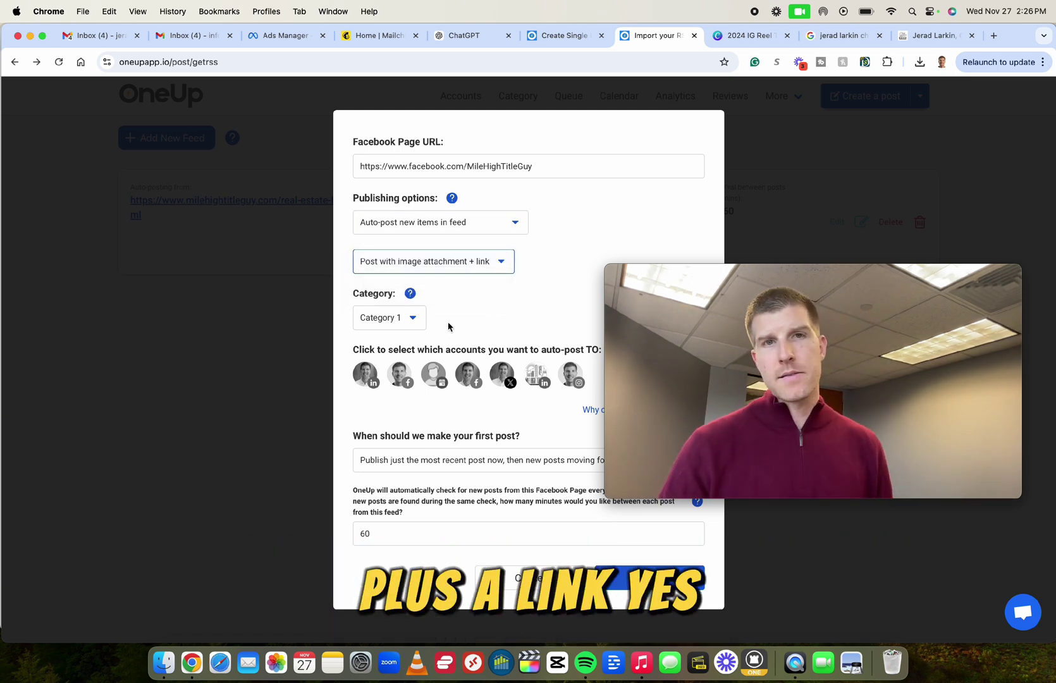
pyautogui.moveTo(780, 278); pyautogui.dragTo(783, 58)
pyautogui.click(510, 290)
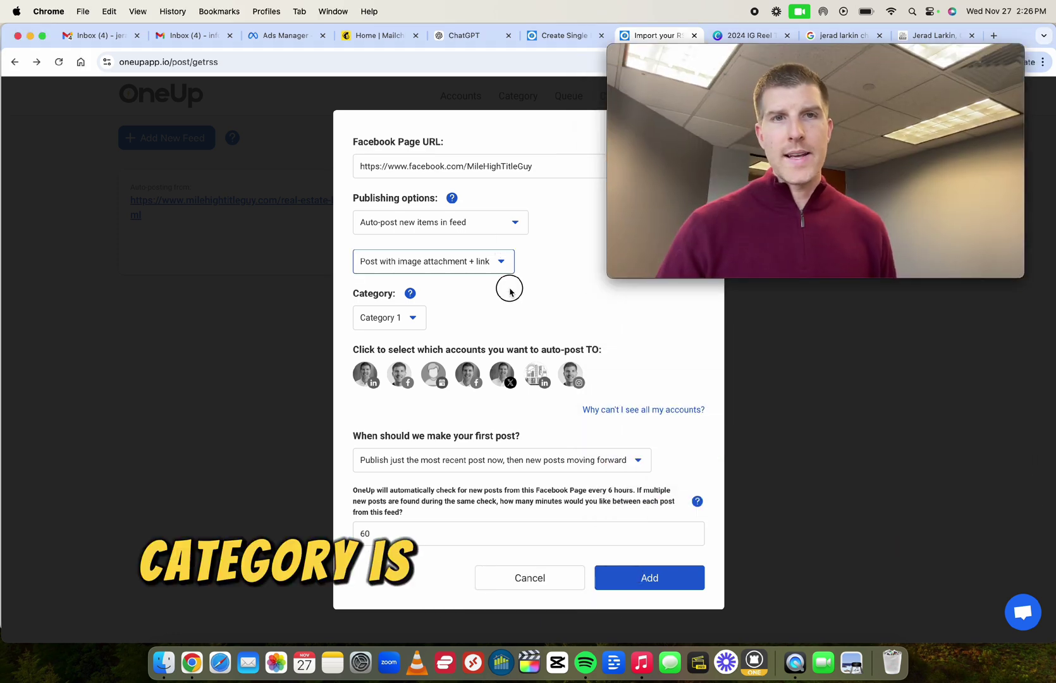
pyautogui.click(382, 317)
pyautogui.click(382, 318)
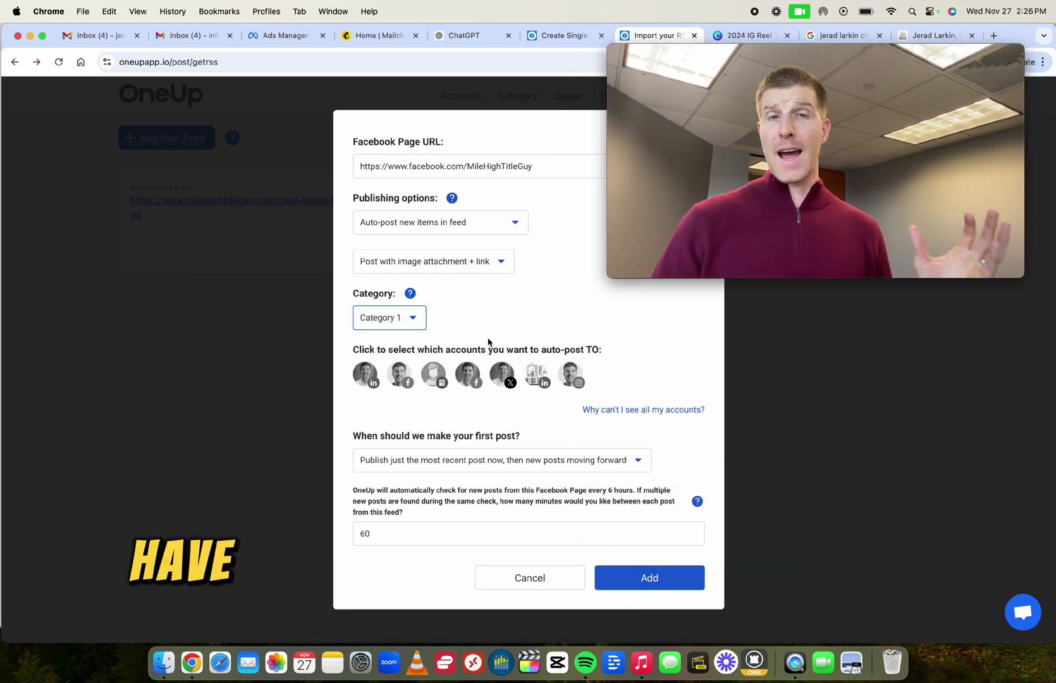
pyautogui.click(433, 378)
# Set the Google My Business call to action to 'Learn More button'
pyautogui.scroll(-1, 434, 368)
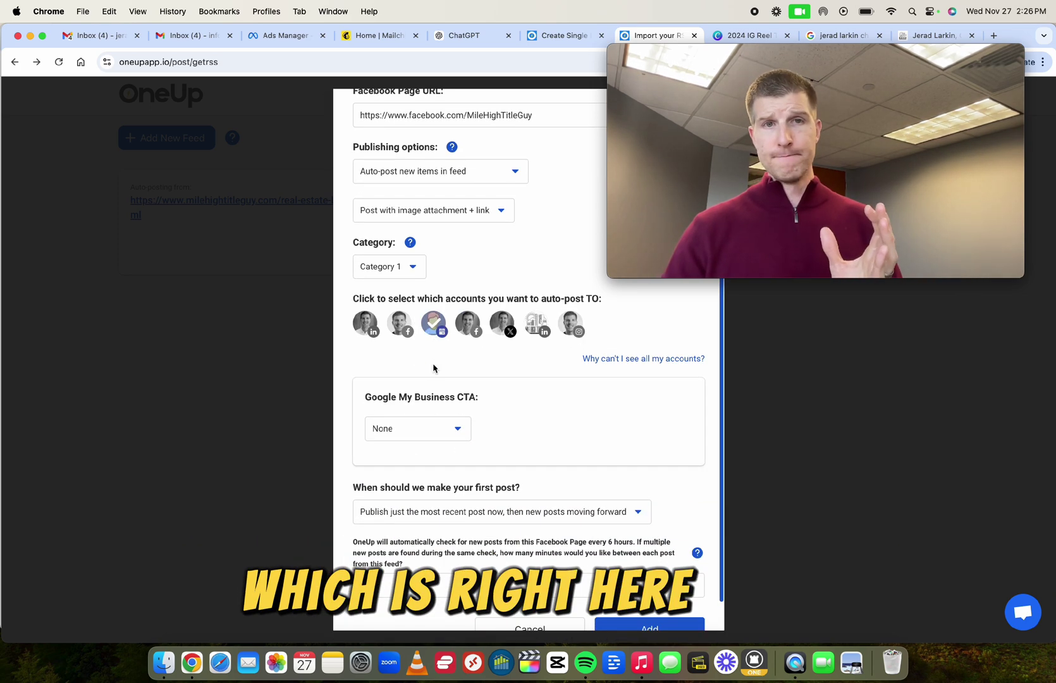
pyautogui.scroll(-1, 433, 368)
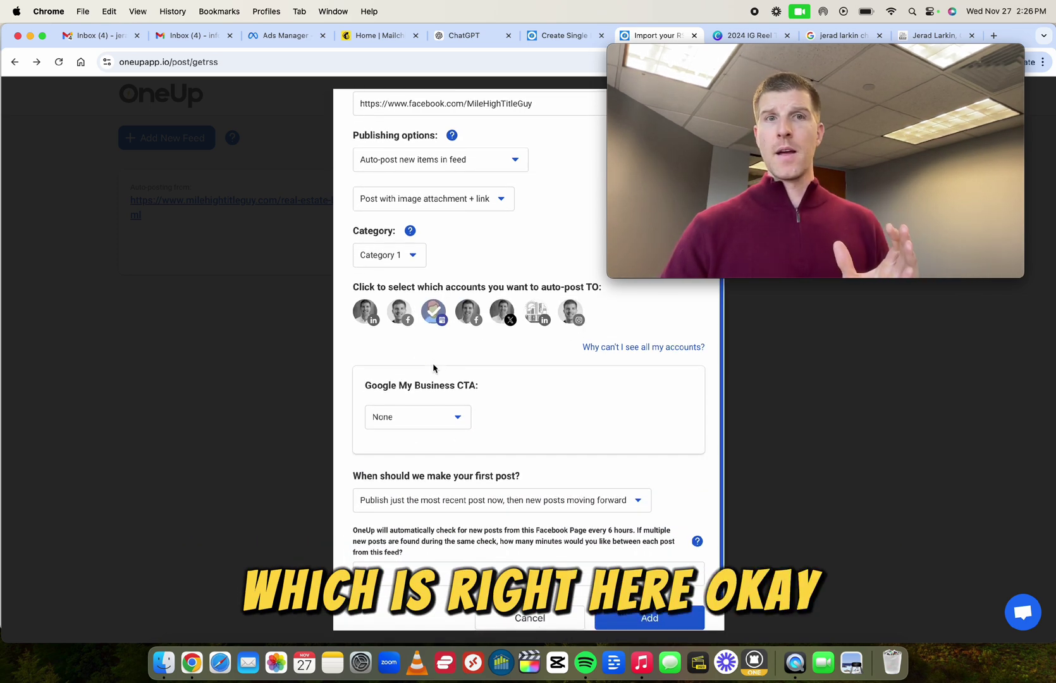
pyautogui.click(441, 421)
pyautogui.click(432, 446)
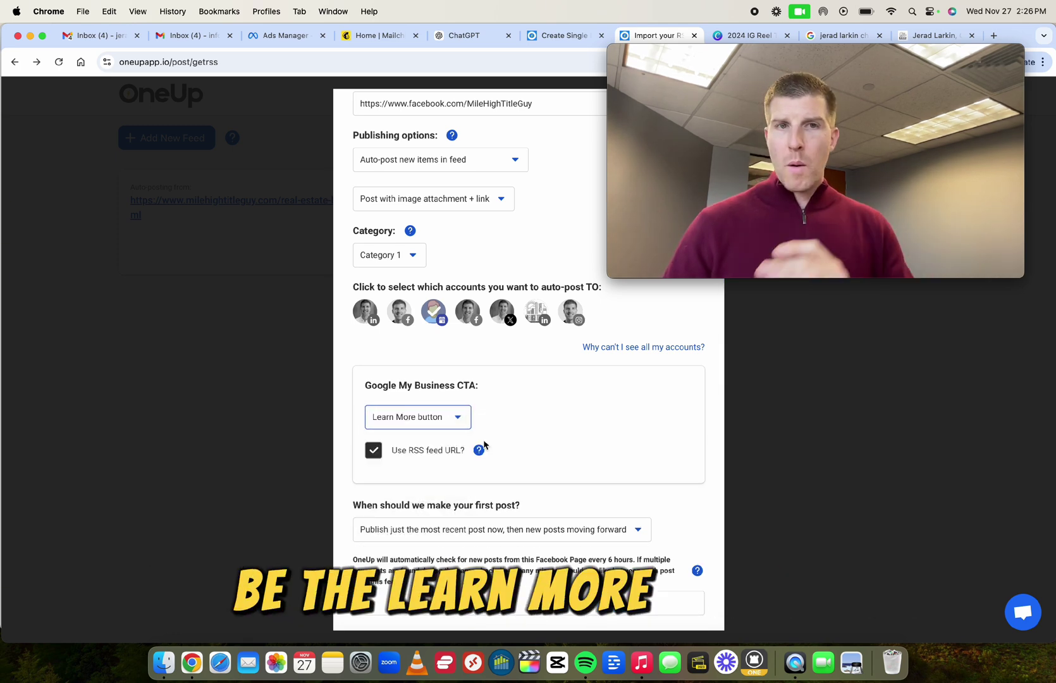
# Set first post to 'Queue up all posts now (up to max)', with 60 minutes between posts
pyautogui.scroll(-1, 484, 444)
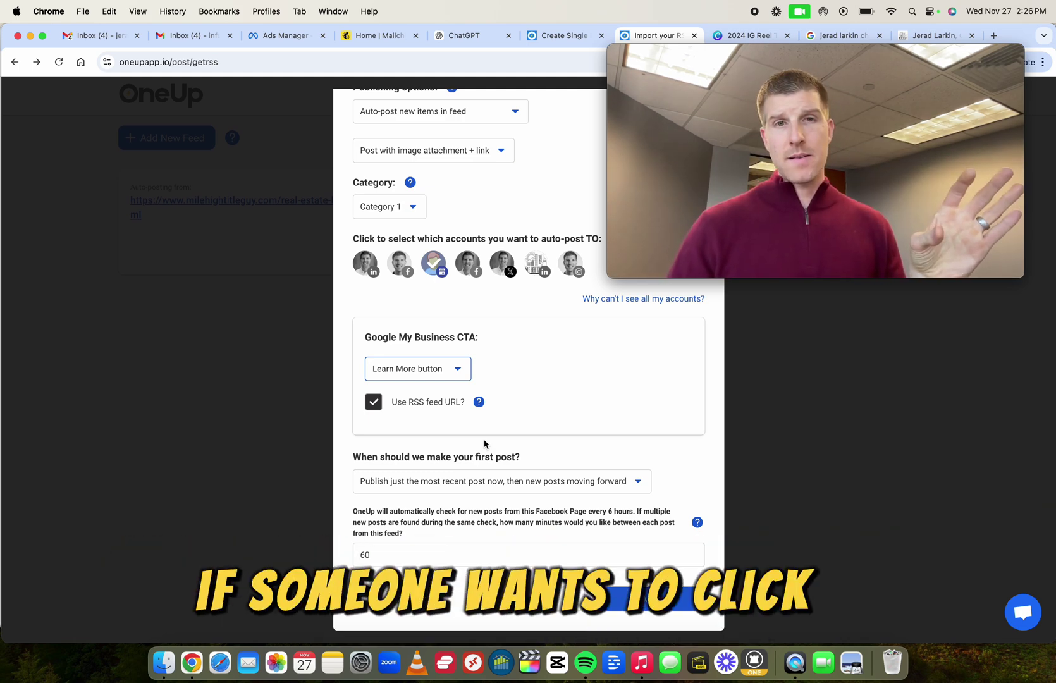
pyautogui.click(487, 490)
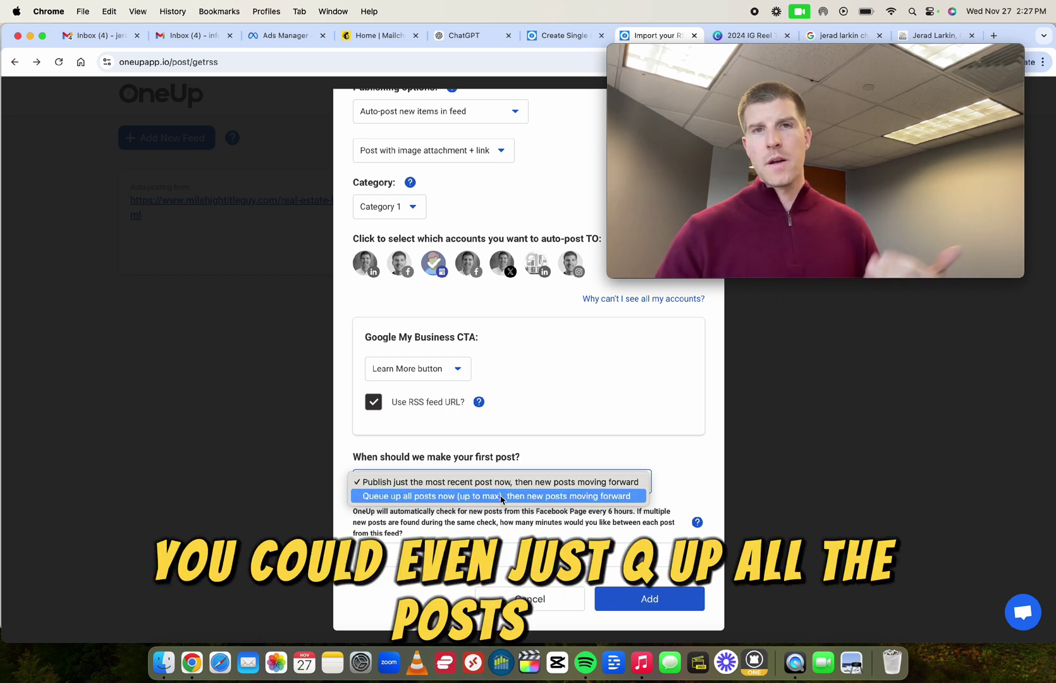
pyautogui.click(500, 496)
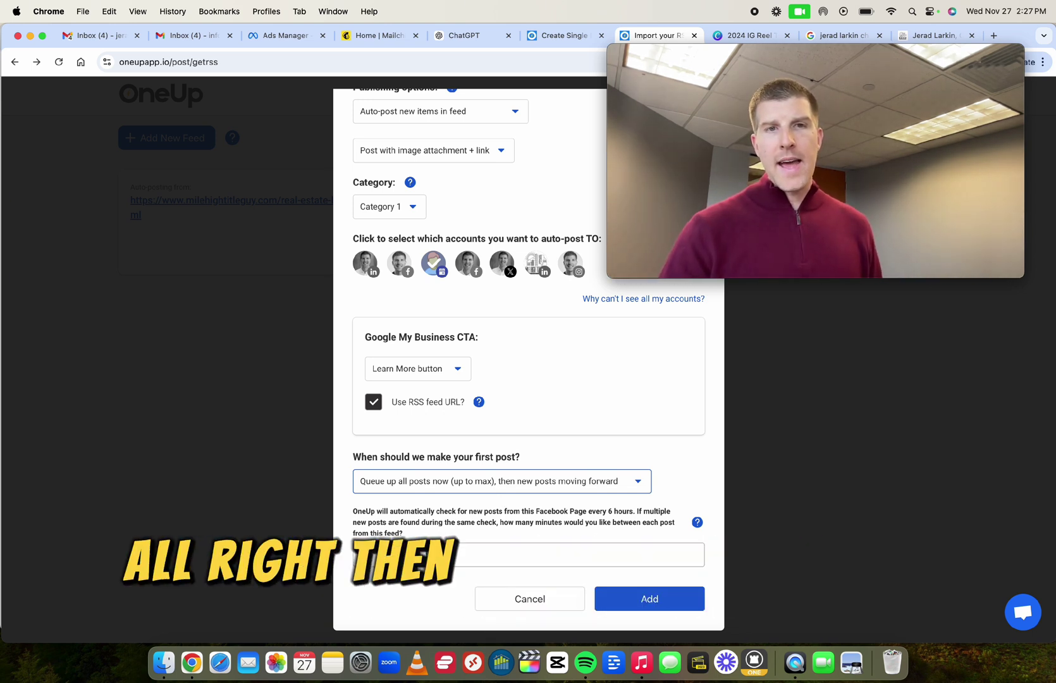
pyautogui.doubleClick(427, 553)
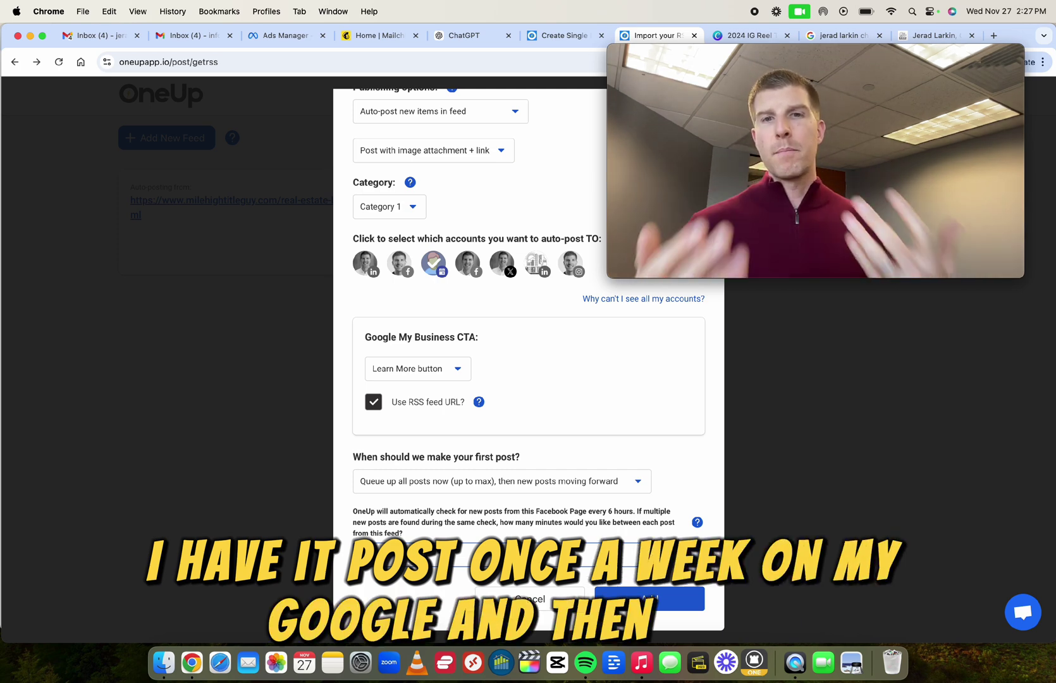
pyautogui.doubleClick(424, 554)
# Cancel the Facebook feed, preview and cancel a blank RSS feed form, then open a new tab
pyautogui.click(519, 600)
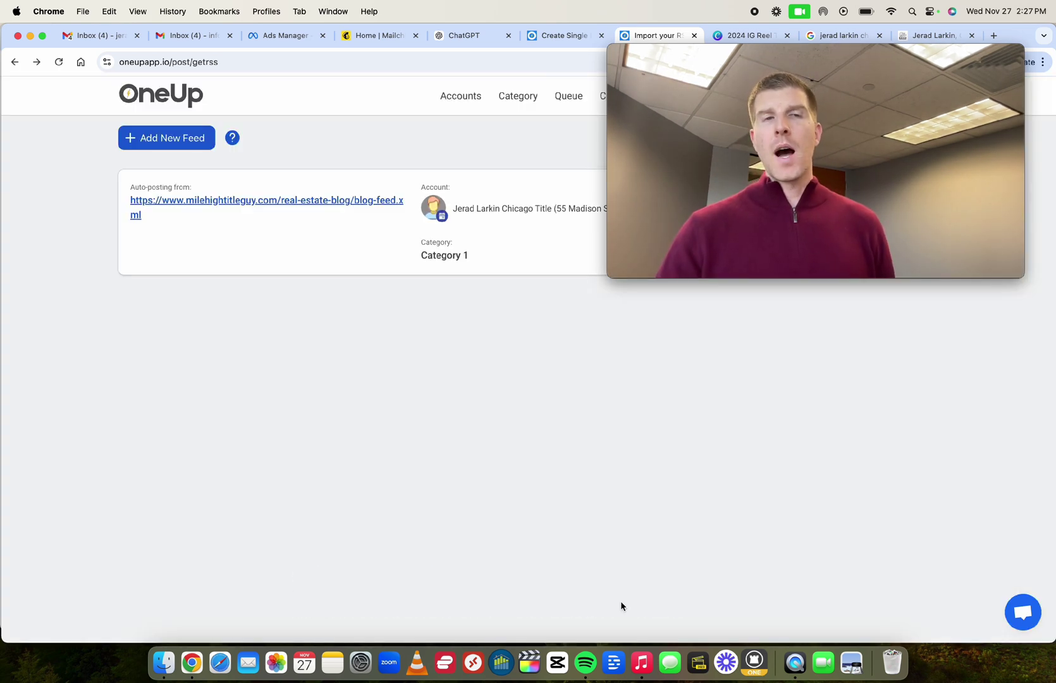
pyautogui.click(160, 139)
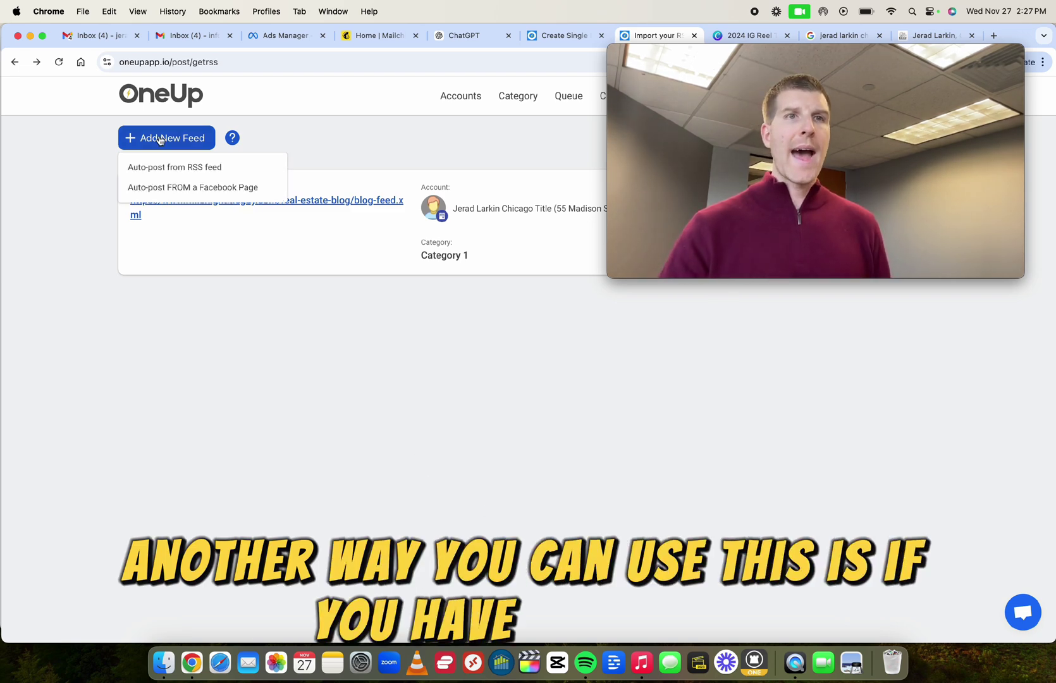
pyautogui.click(189, 168)
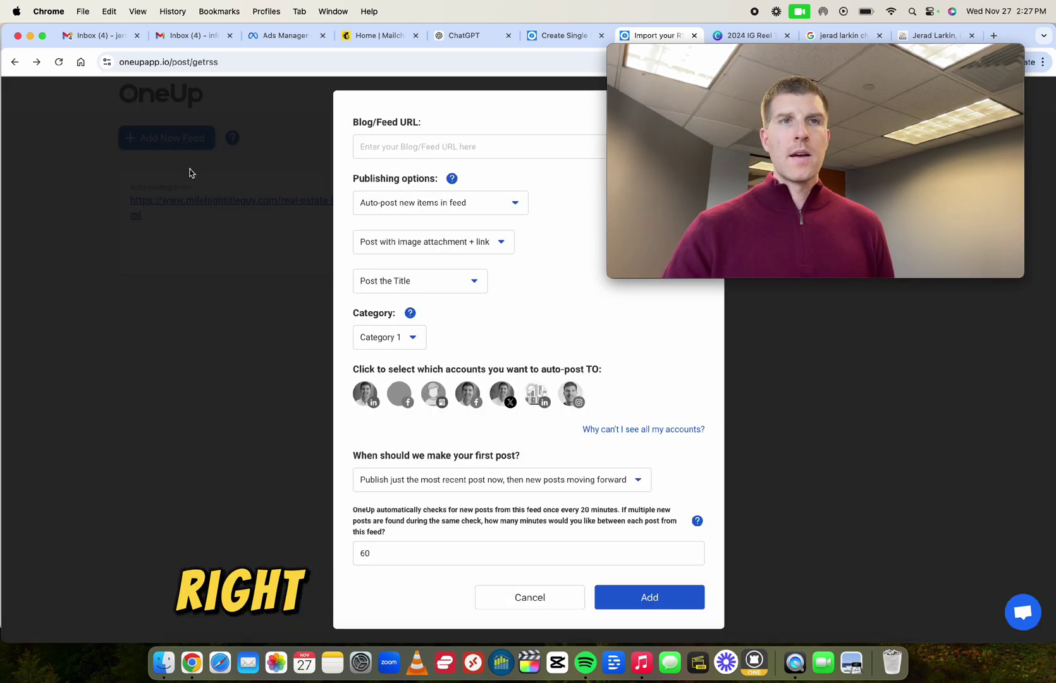
pyautogui.moveTo(744, 55); pyautogui.dragTo(795, 150)
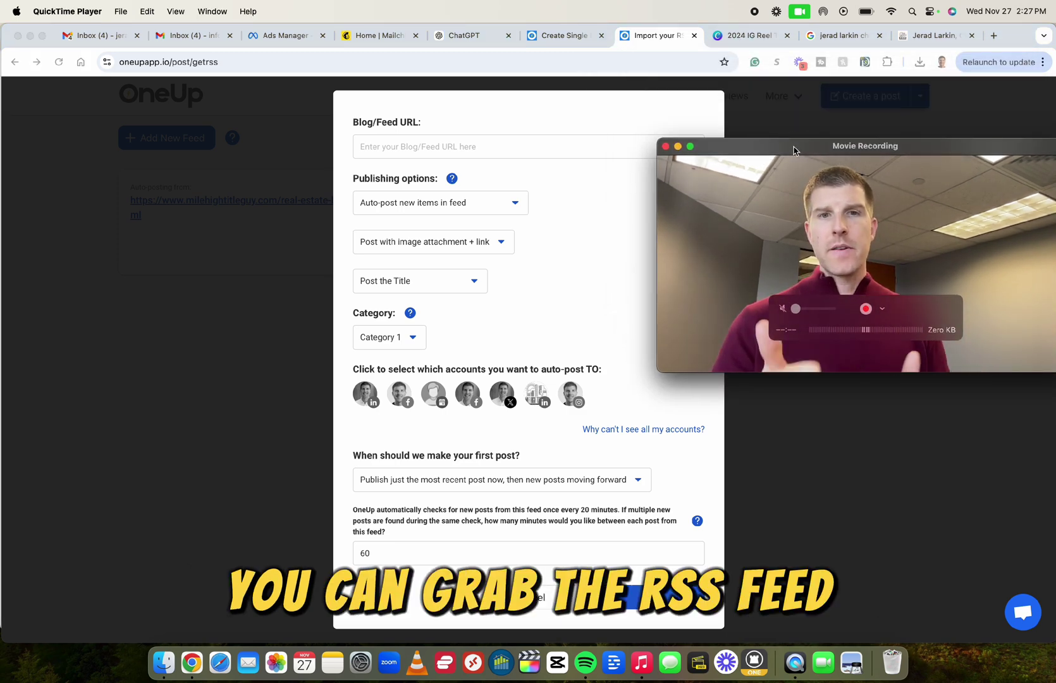
pyautogui.click(521, 596)
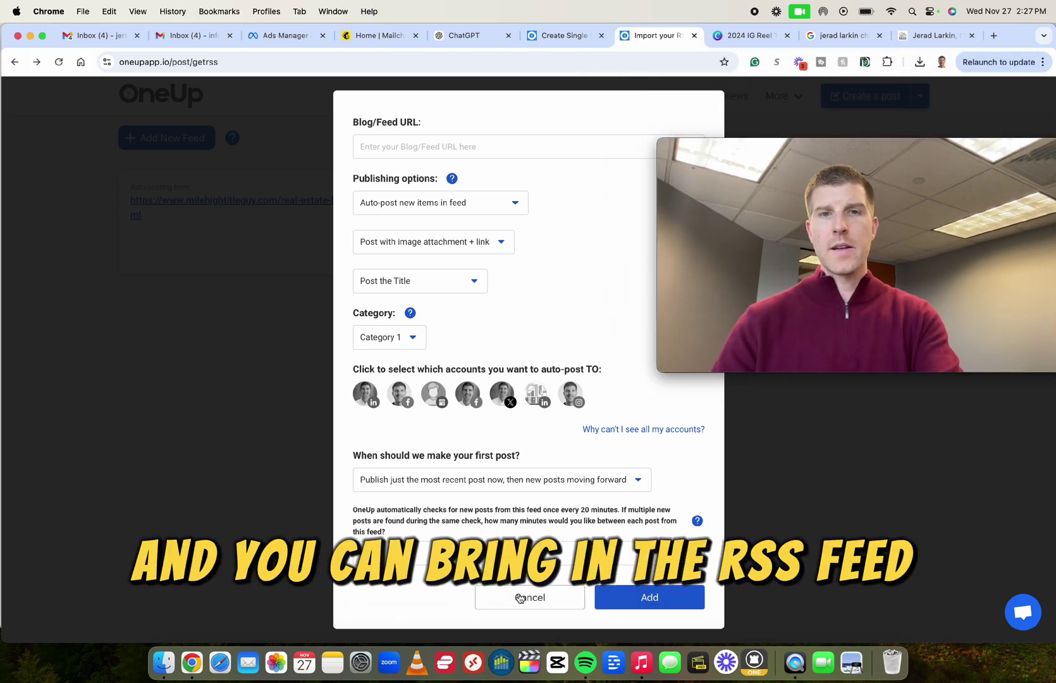
pyautogui.press('super+t')
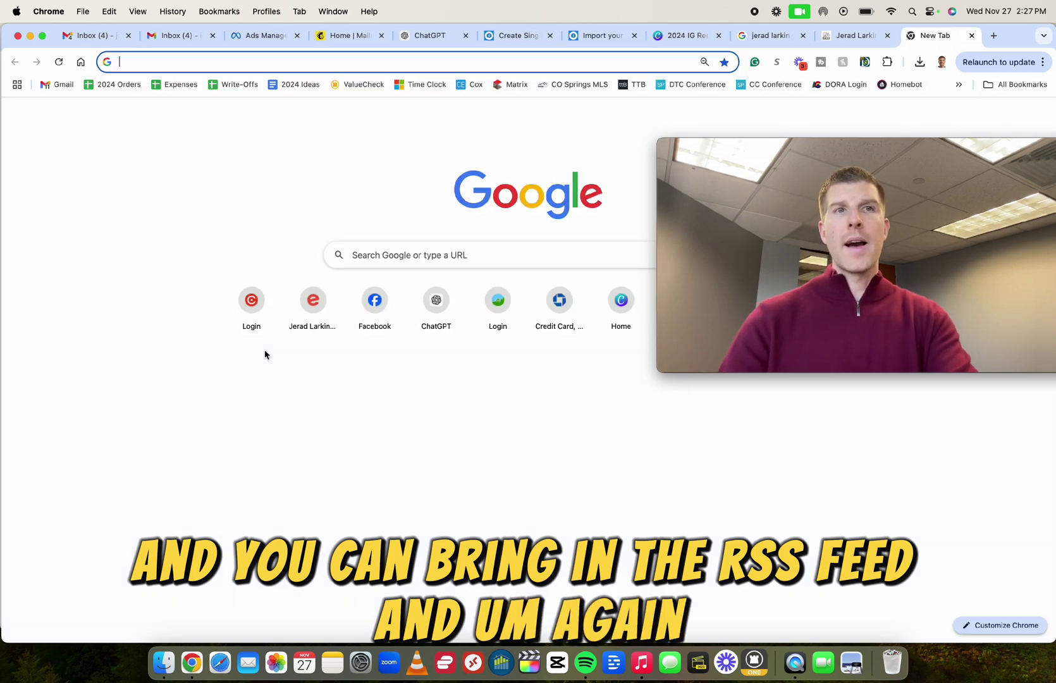
# Load the Mile High Title Guy 'My Blog' page from the address suggestions and scroll its posts
pyautogui.write('mile')
pyautogui.press('Down')
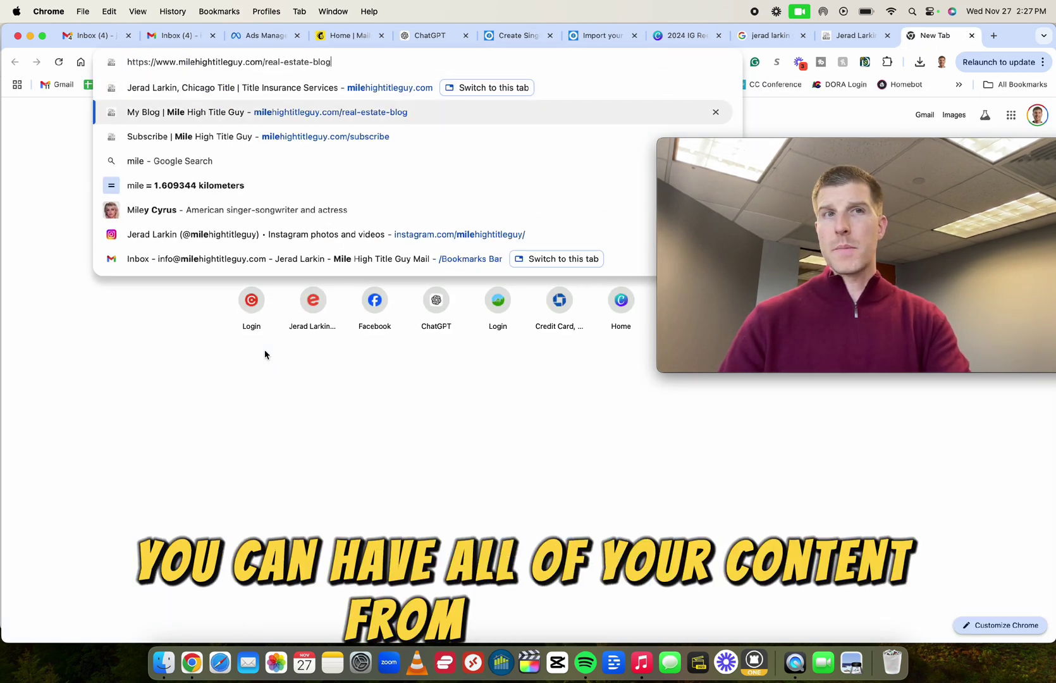
pyautogui.press('Return')
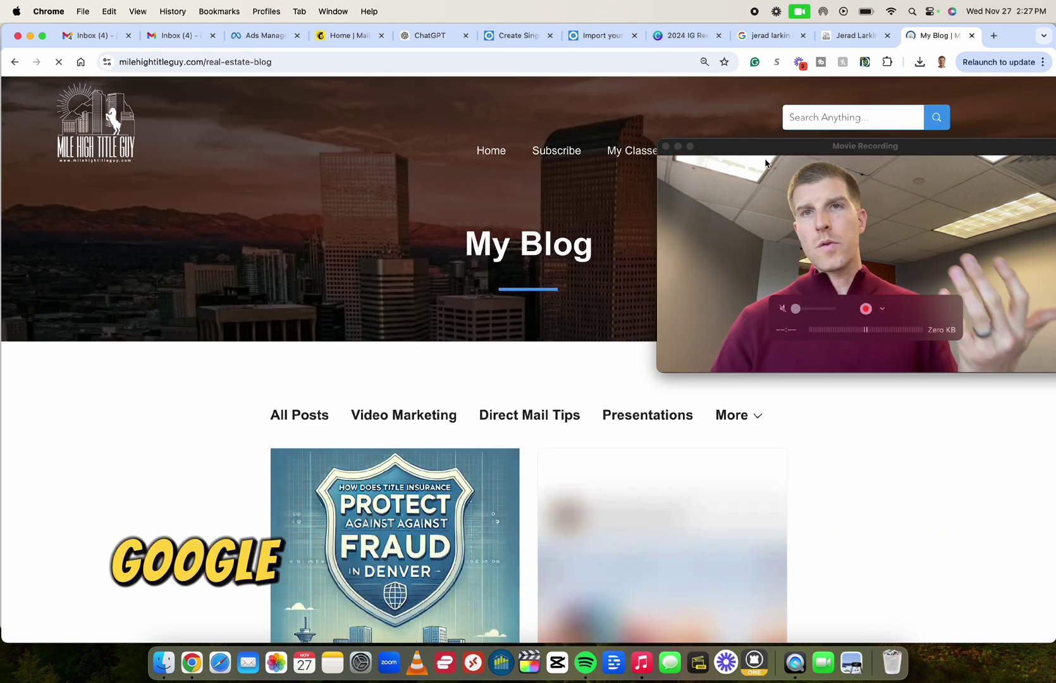
pyautogui.moveTo(780, 156); pyautogui.dragTo(729, 100)
pyautogui.scroll(-6, 532, 301)
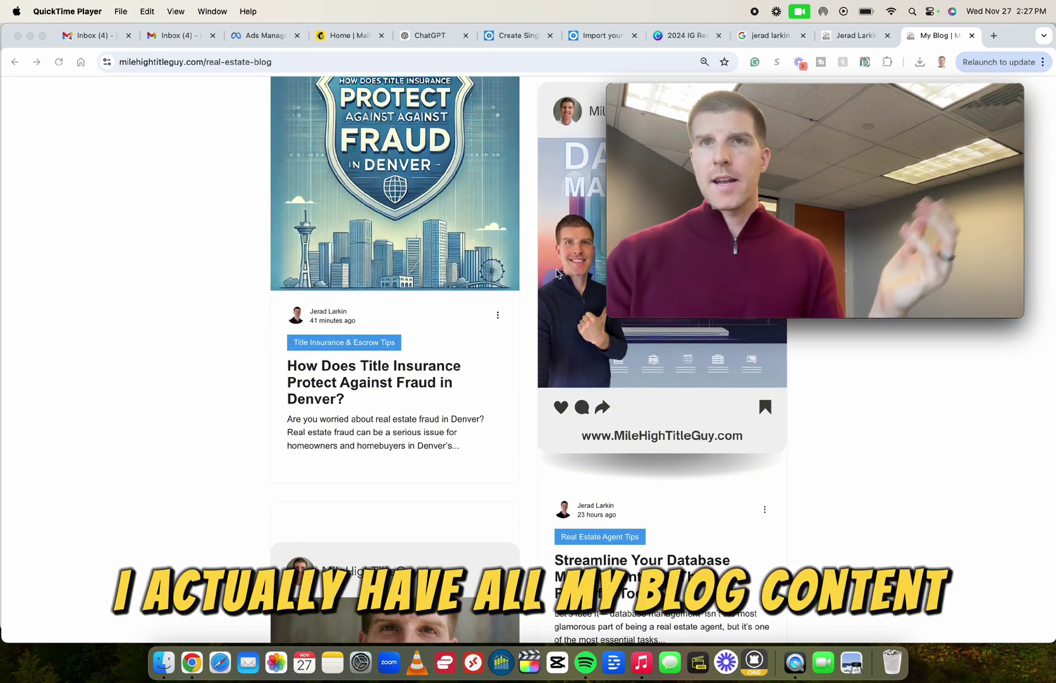
# Compare the blog with the Google search results, finishing on the milehightitleguy.com home page
pyautogui.click(851, 38)
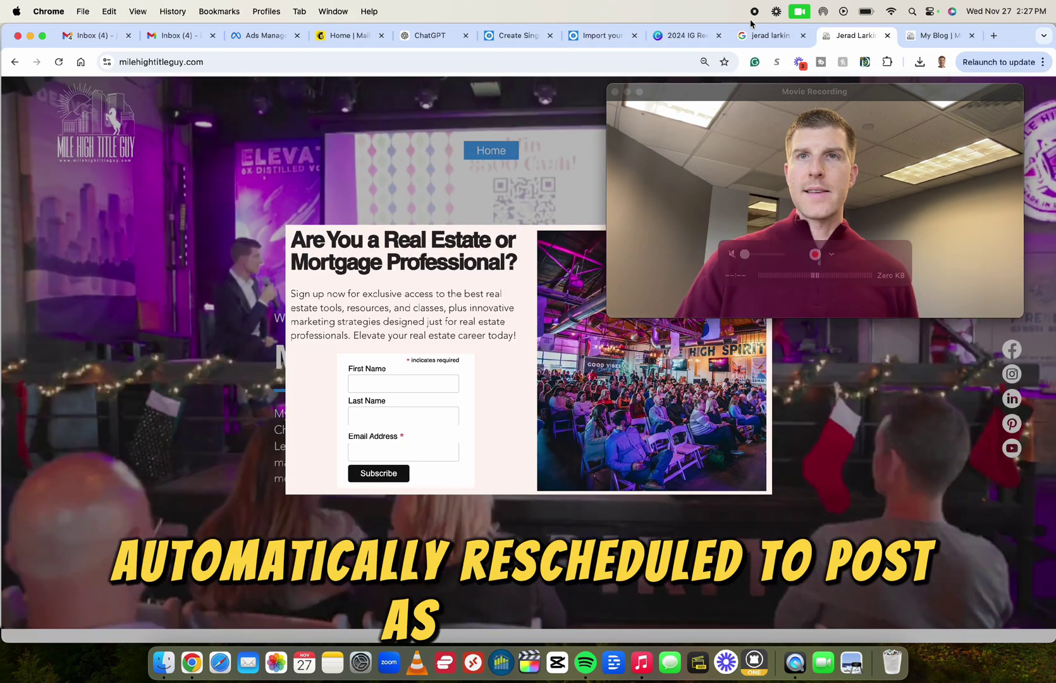
pyautogui.click(770, 38)
pyautogui.scroll(-1, 837, 460)
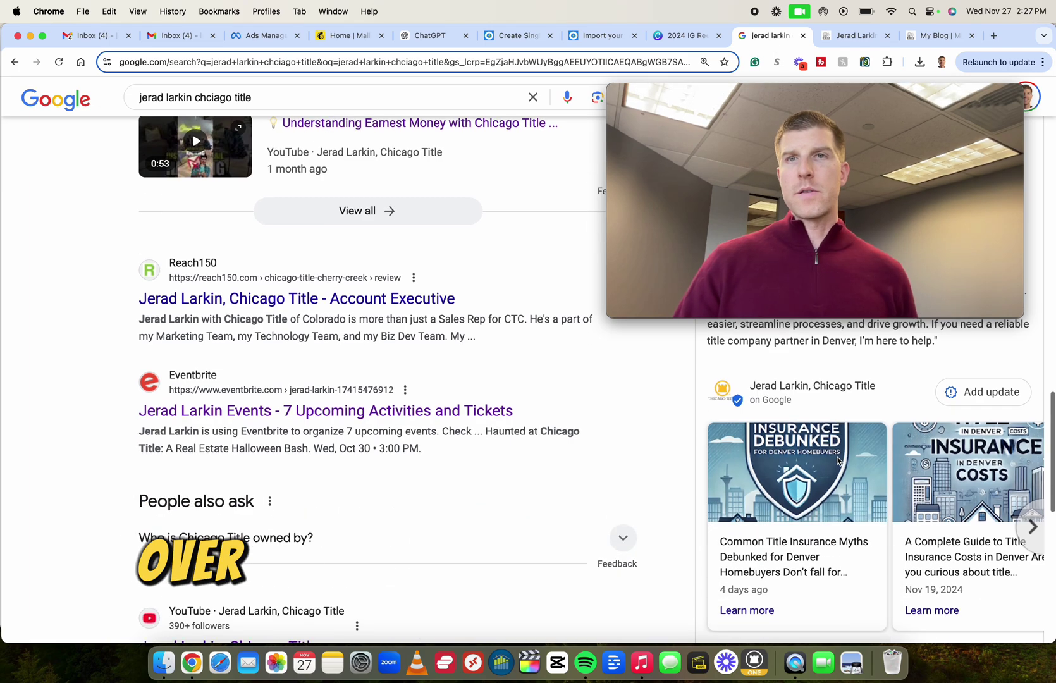
pyautogui.click(922, 39)
pyautogui.click(857, 38)
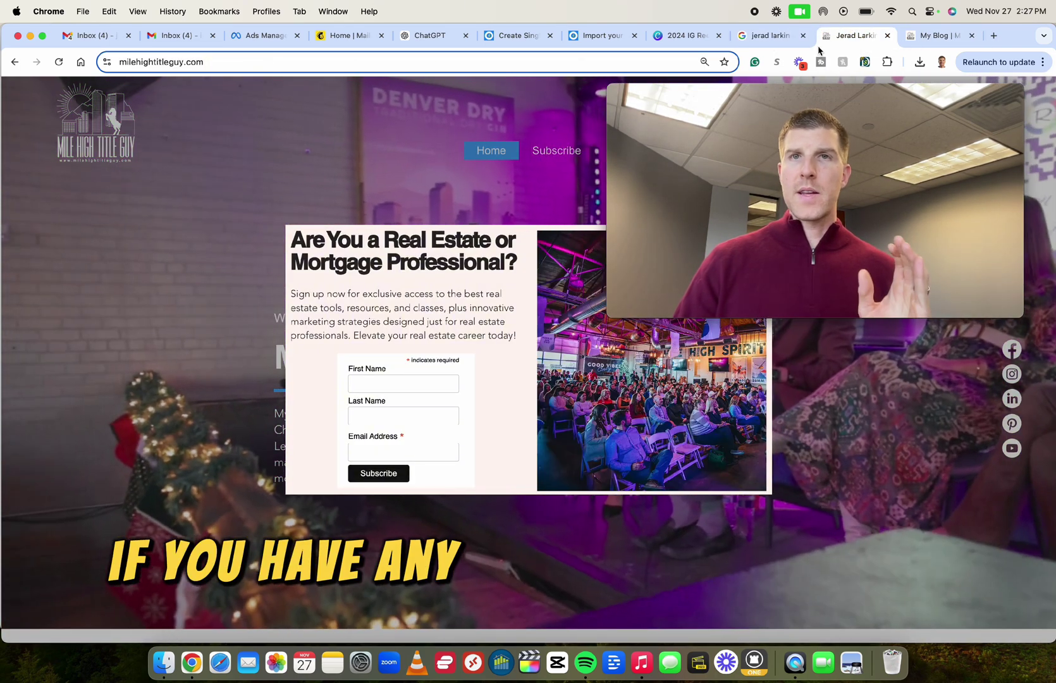
pyautogui.moveTo(816, 88); pyautogui.dragTo(738, 167)
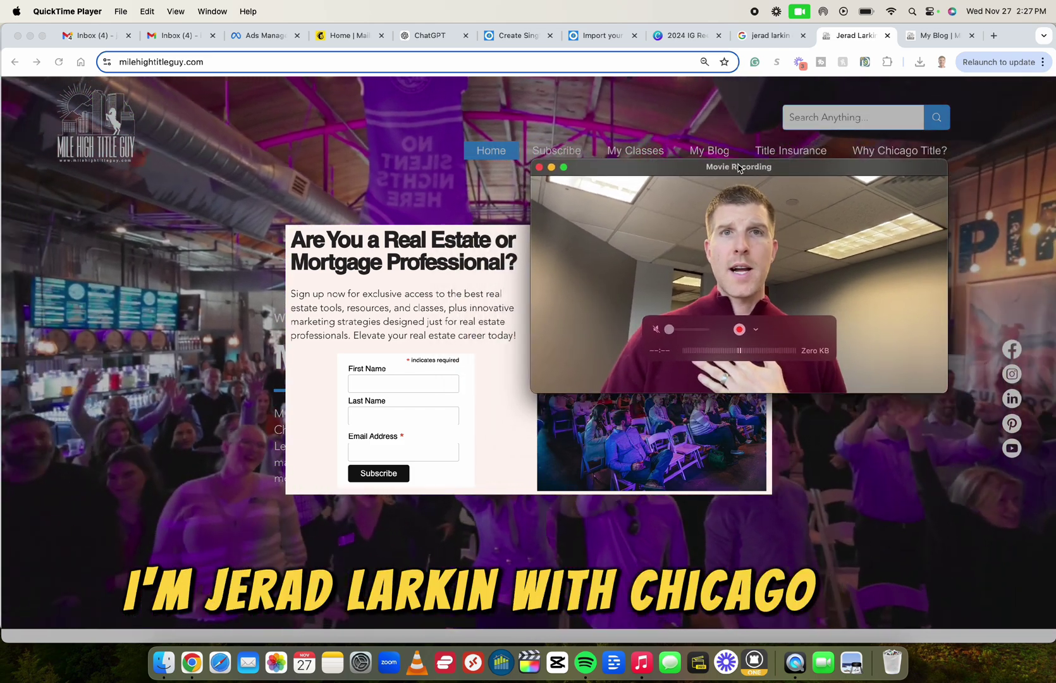